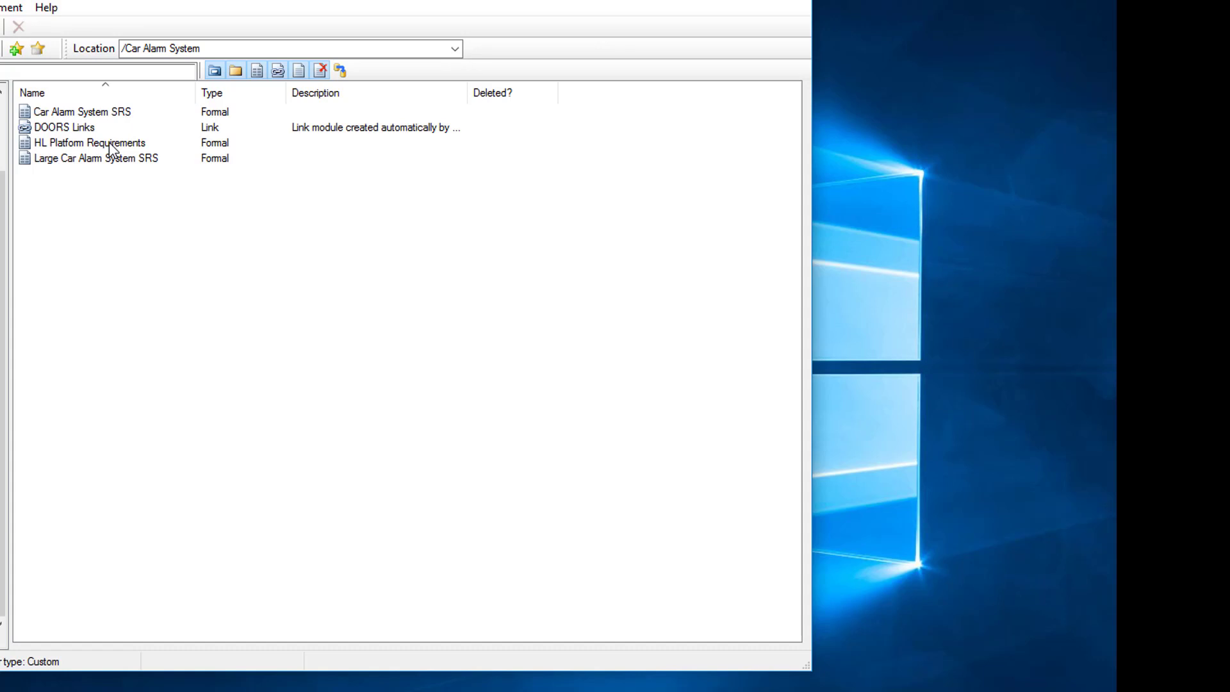
Open the Car Alarm System SRS formal module and enlarge its window
{"action": "left_click", "coordinate": [93, 112]}
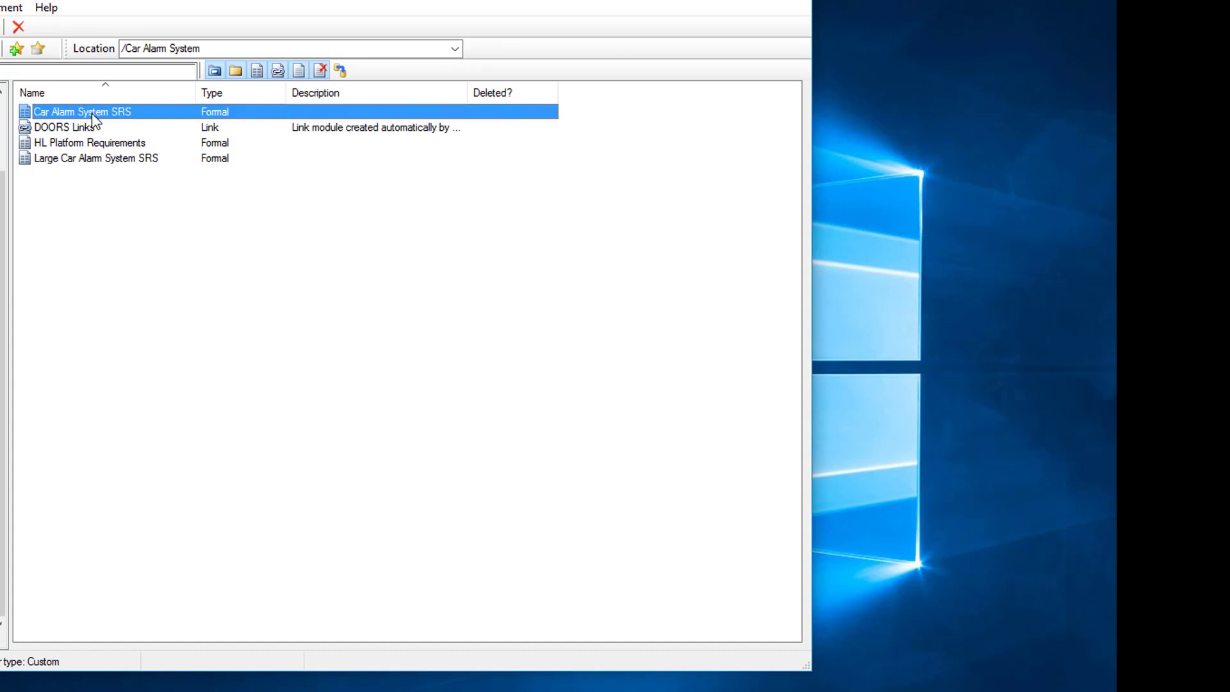
{"action": "double_click", "coordinate": [91, 113]}
{"action": "double_click", "coordinate": [90, 112]}
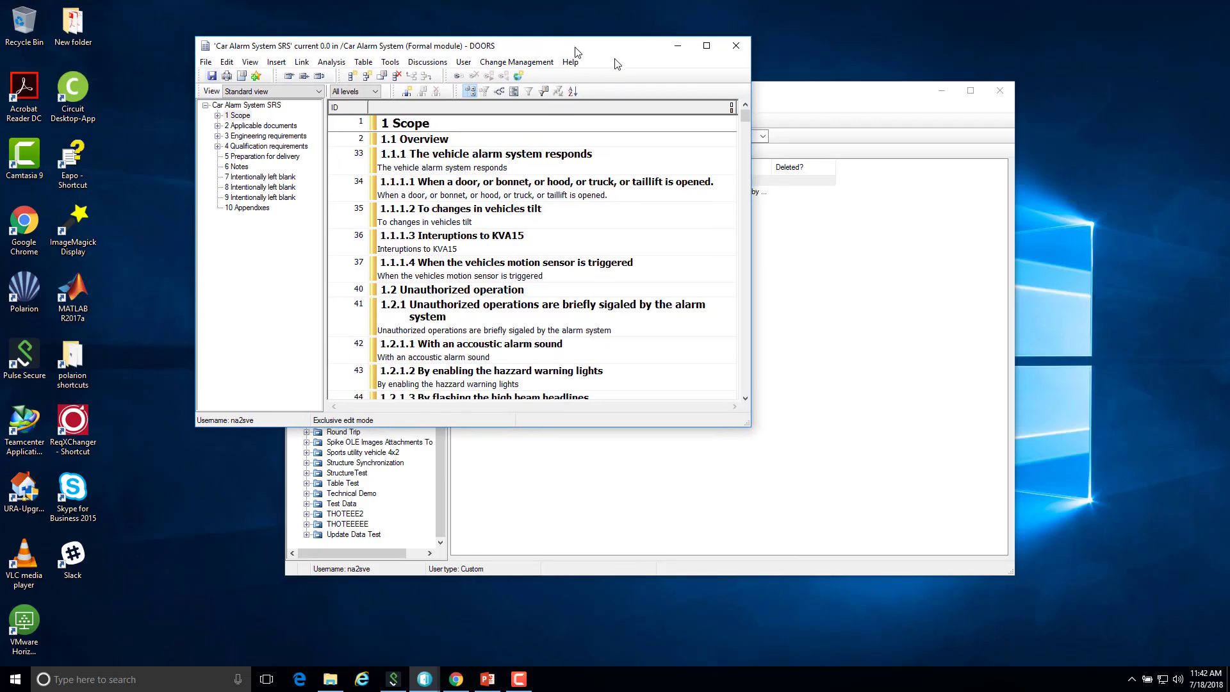
{"action": "left_click_drag", "start_coordinate": [575, 51], "coordinate": [613, 35]}
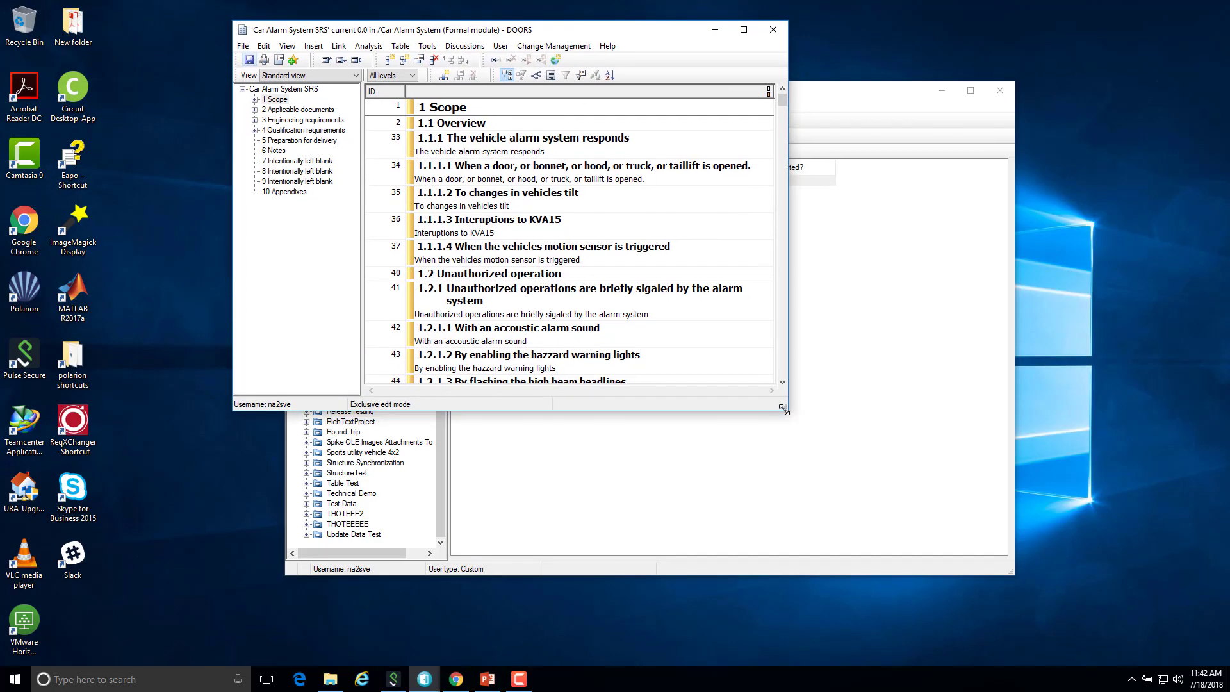
{"action": "left_click_drag", "start_coordinate": [850, 509], "coordinate": [1045, 597]}
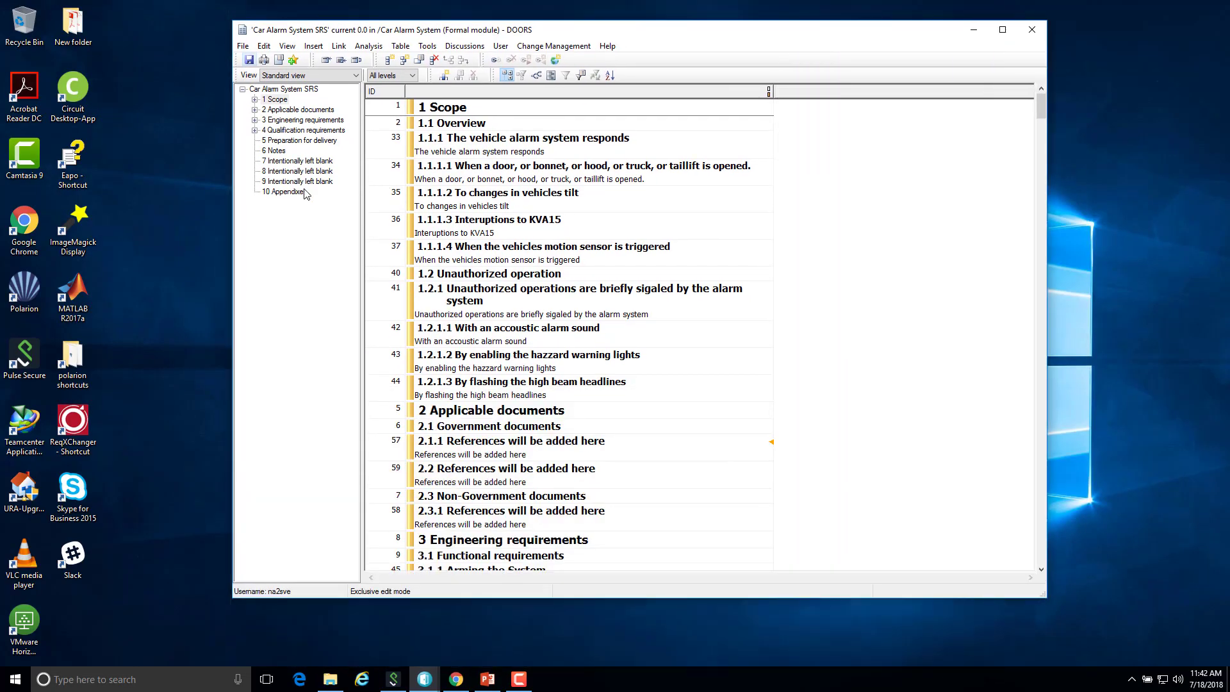
Switch the module to the All Attributes view and widen the window to show the attribute columns
{"action": "left_click", "coordinate": [293, 79]}
{"action": "left_click", "coordinate": [296, 94]}
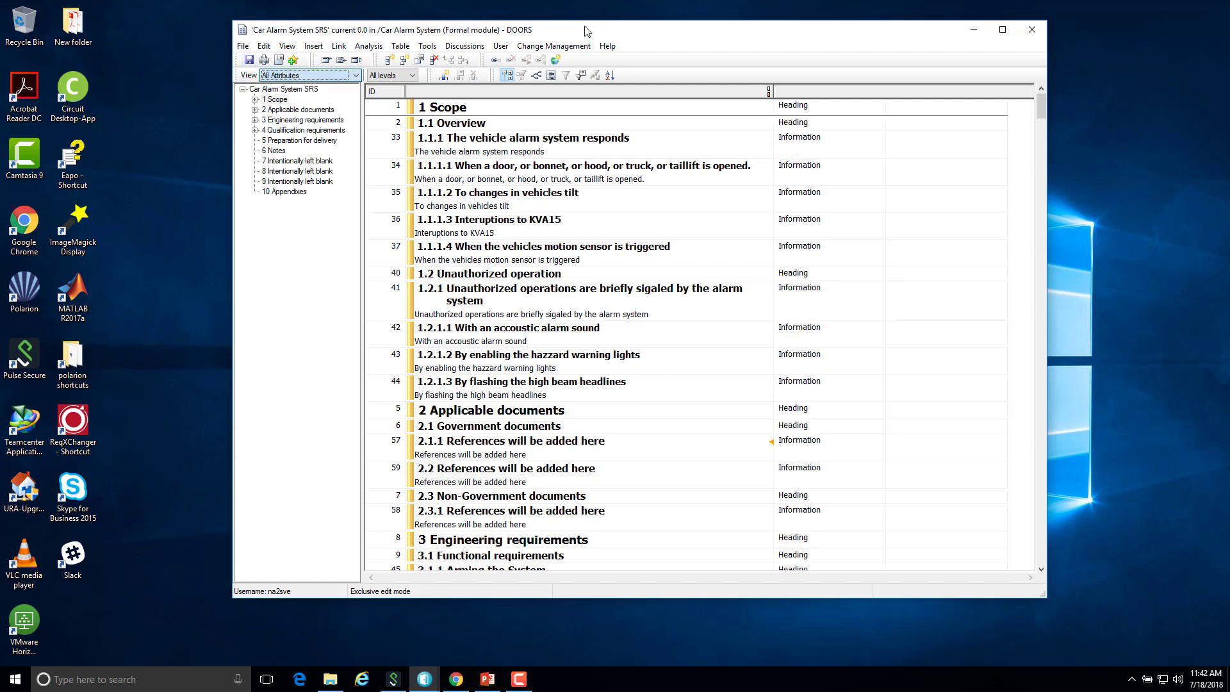
{"action": "left_click_drag", "start_coordinate": [585, 31], "coordinate": [514, 51]}
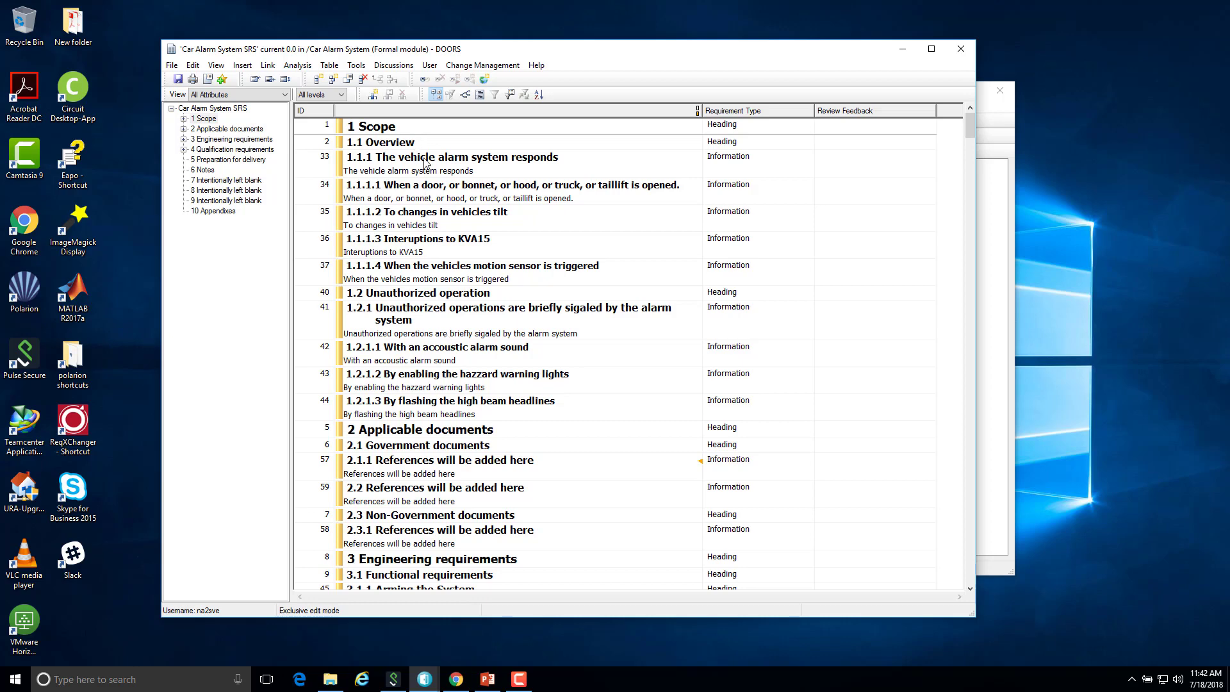
{"action": "left_click_drag", "start_coordinate": [974, 458], "coordinate": [1128, 448]}
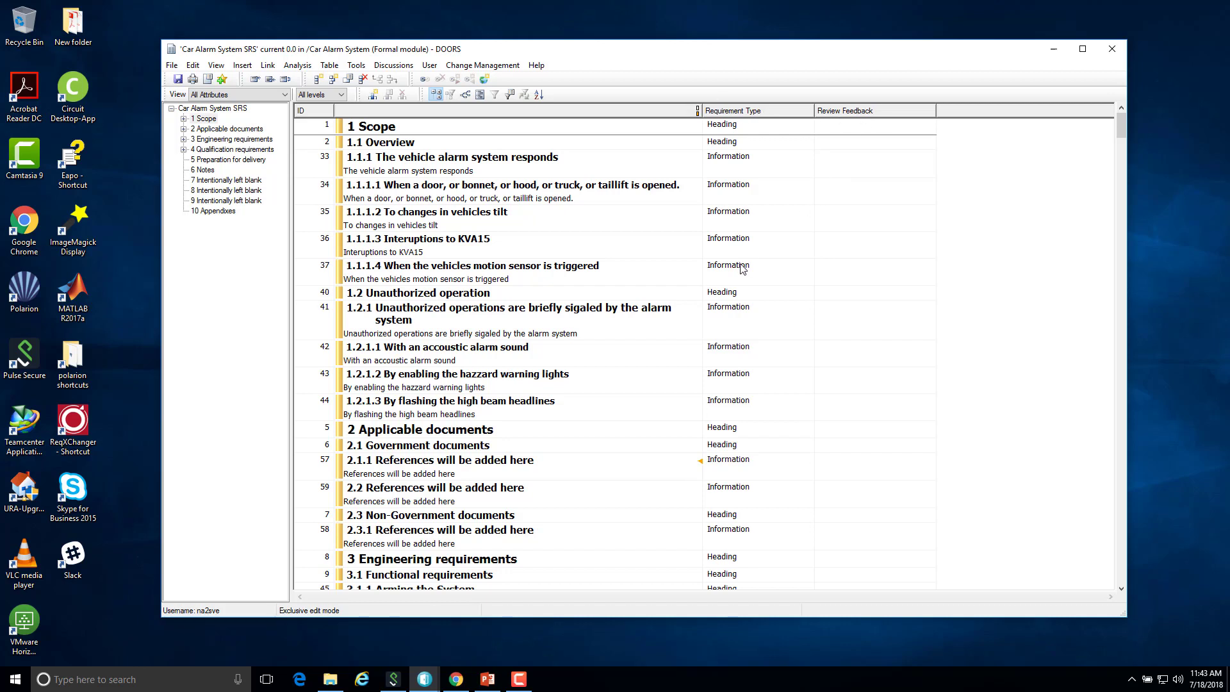
Examine the requirement types and link markers of the engineering requirements in sections 3.1.1 to 3.1.3
{"action": "scroll", "coordinate": [785, 277], "scroll_direction": "down", "scroll_amount": 5}
{"action": "scroll", "coordinate": [787, 279], "scroll_direction": "down", "scroll_amount": 2}
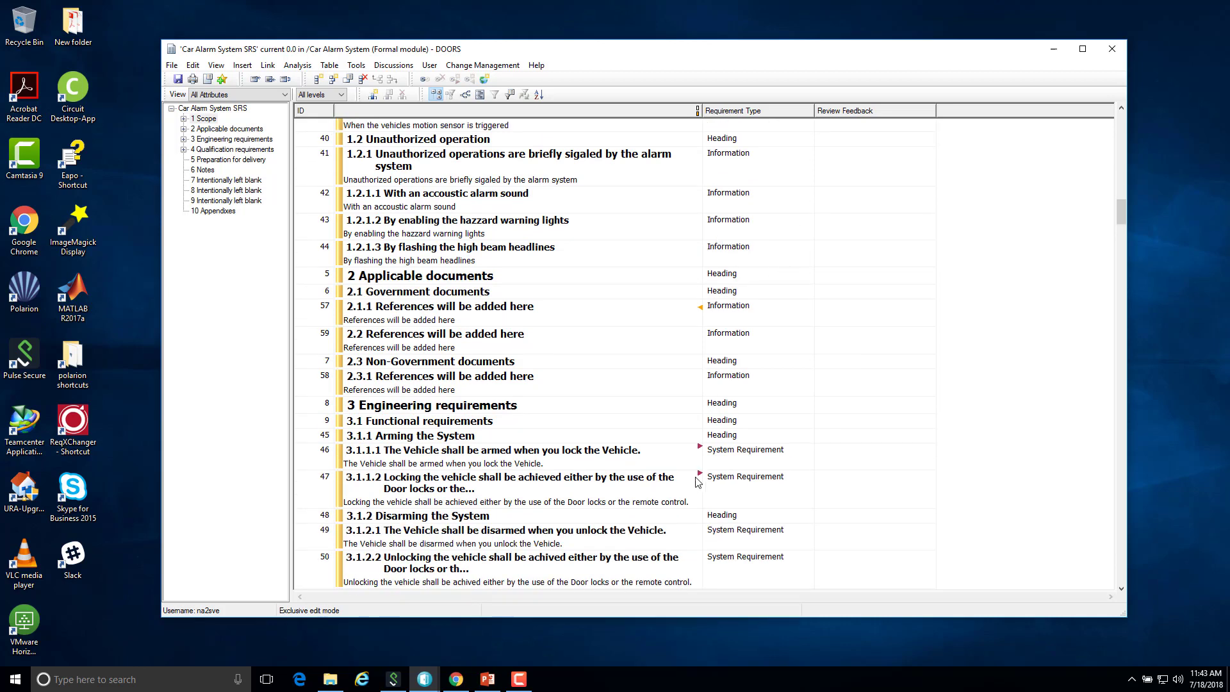
{"action": "mouse_move", "coordinate": [700, 479]}
{"action": "left_click", "coordinate": [749, 467]}
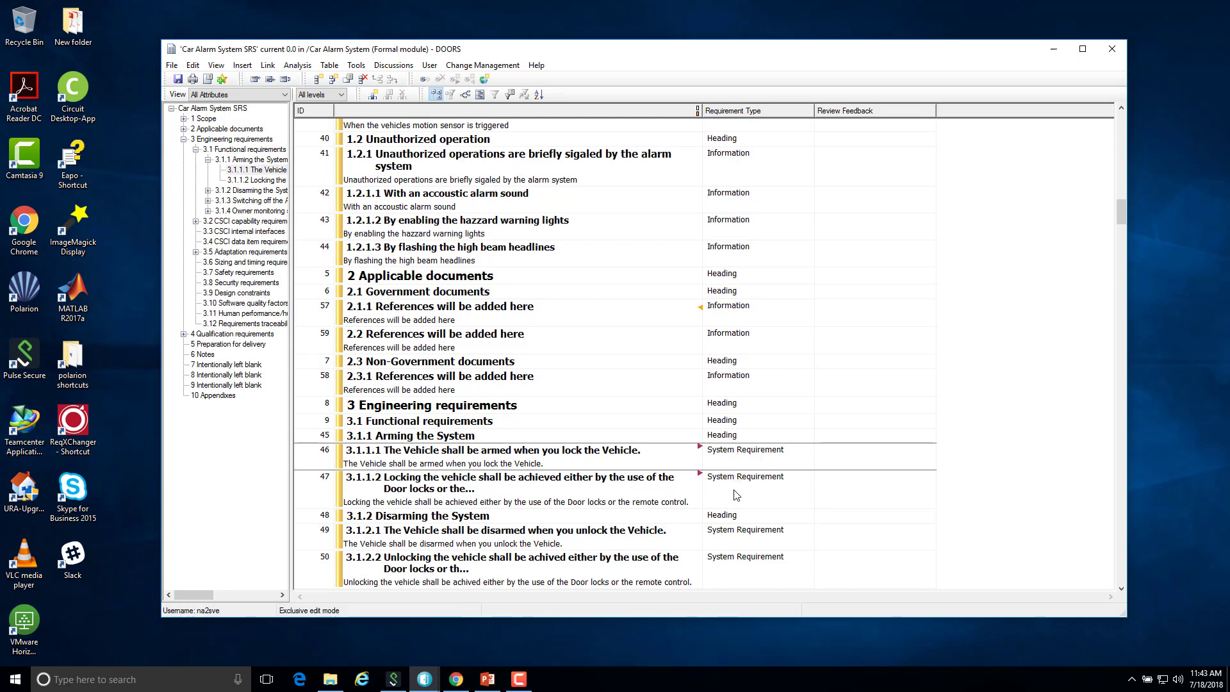
{"action": "scroll", "coordinate": [820, 493], "scroll_direction": "down", "scroll_amount": 2}
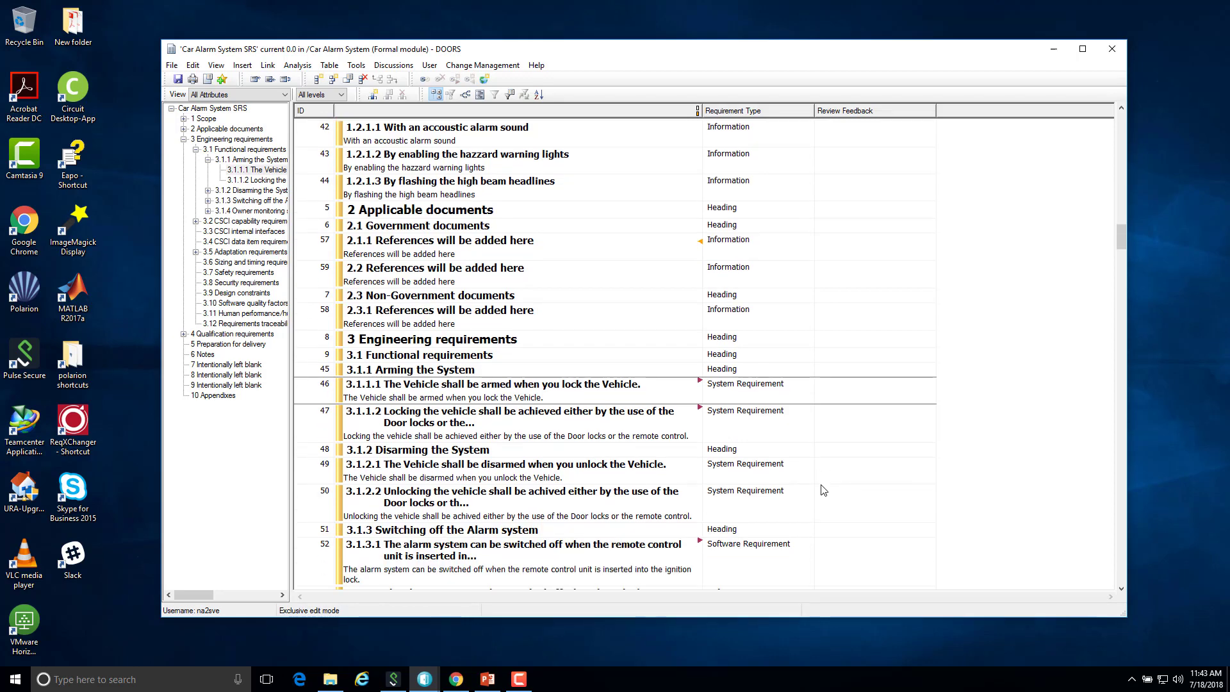
{"action": "left_click", "coordinate": [746, 554]}
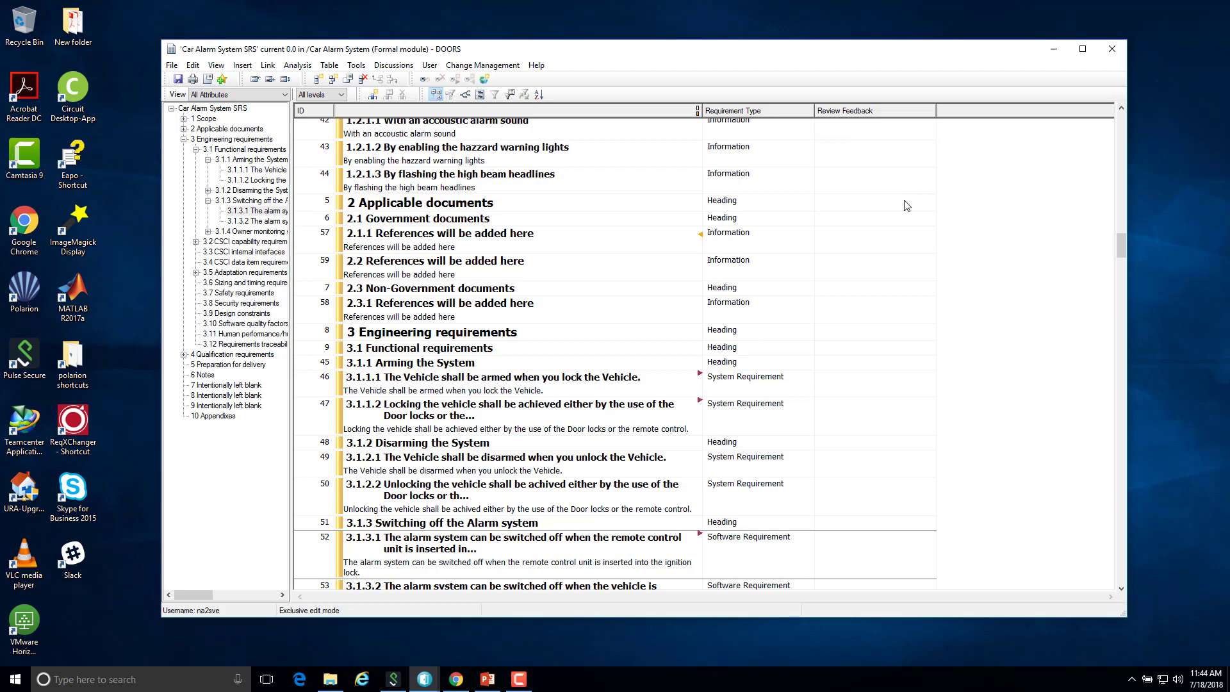
{"action": "scroll", "coordinate": [905, 206], "scroll_direction": "down", "scroll_amount": 1}
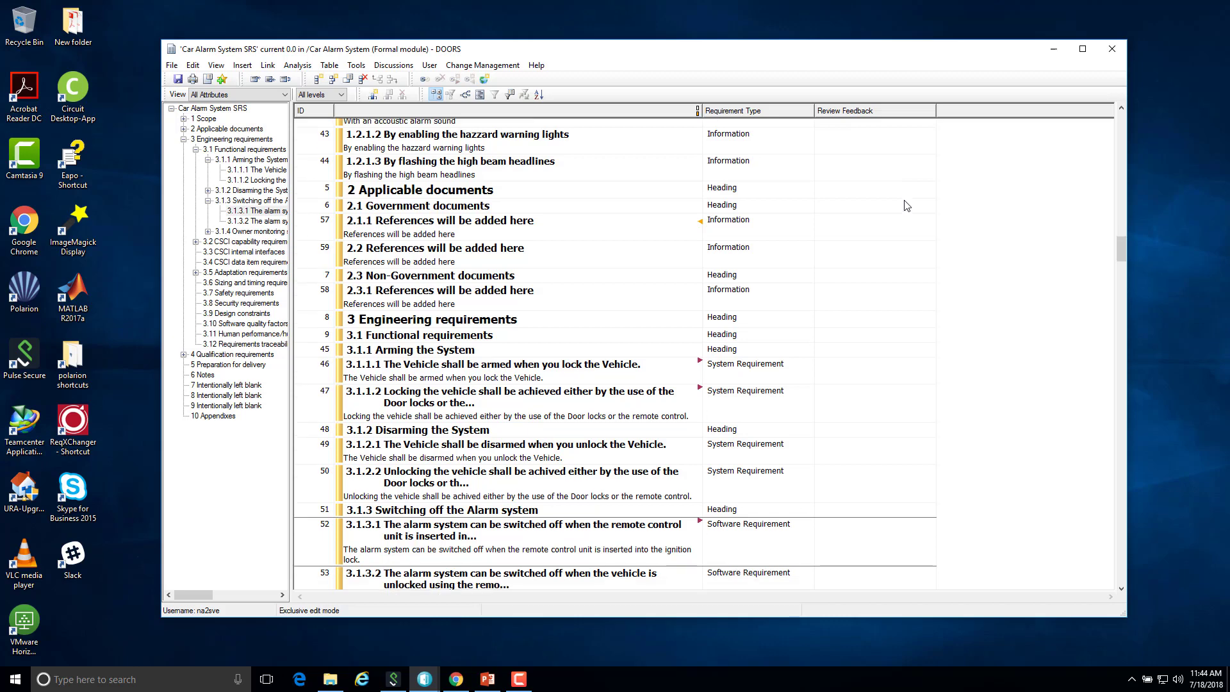
{"action": "scroll", "coordinate": [905, 206], "scroll_direction": "down", "scroll_amount": 3}
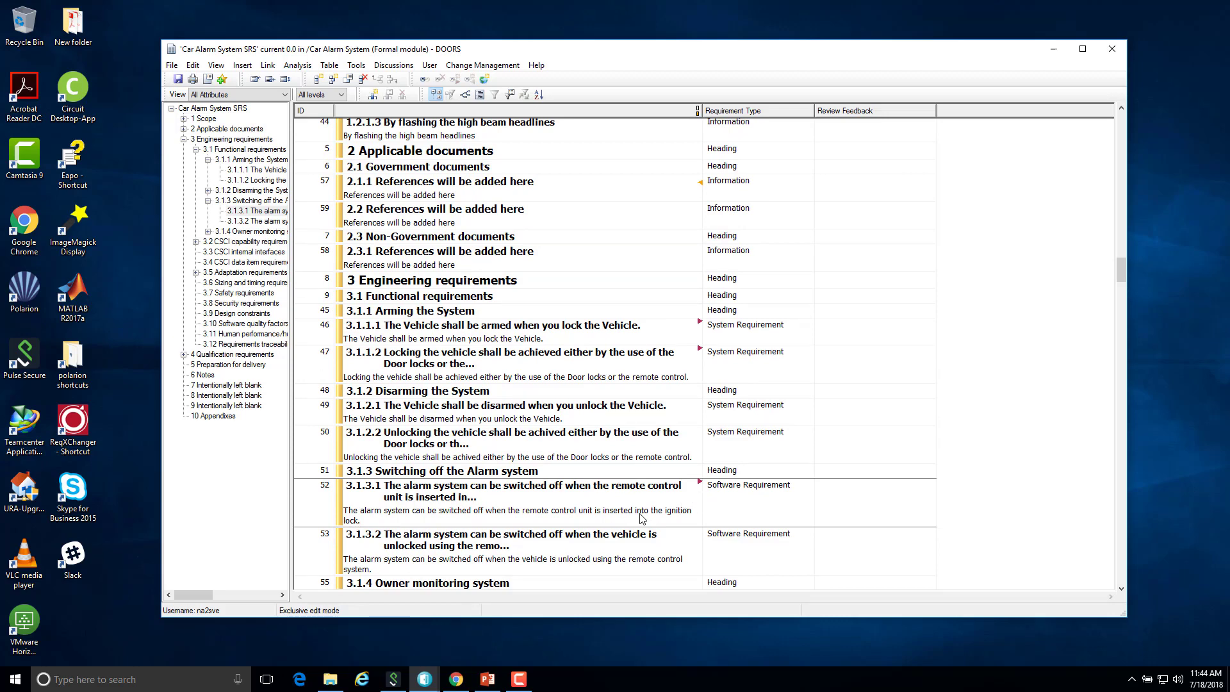
Follow the outgoing link of requirement 3.1.3.1 to object 57 in the same module
{"action": "right_click", "coordinate": [700, 487]}
{"action": "mouse_move", "coordinate": [874, 490]}
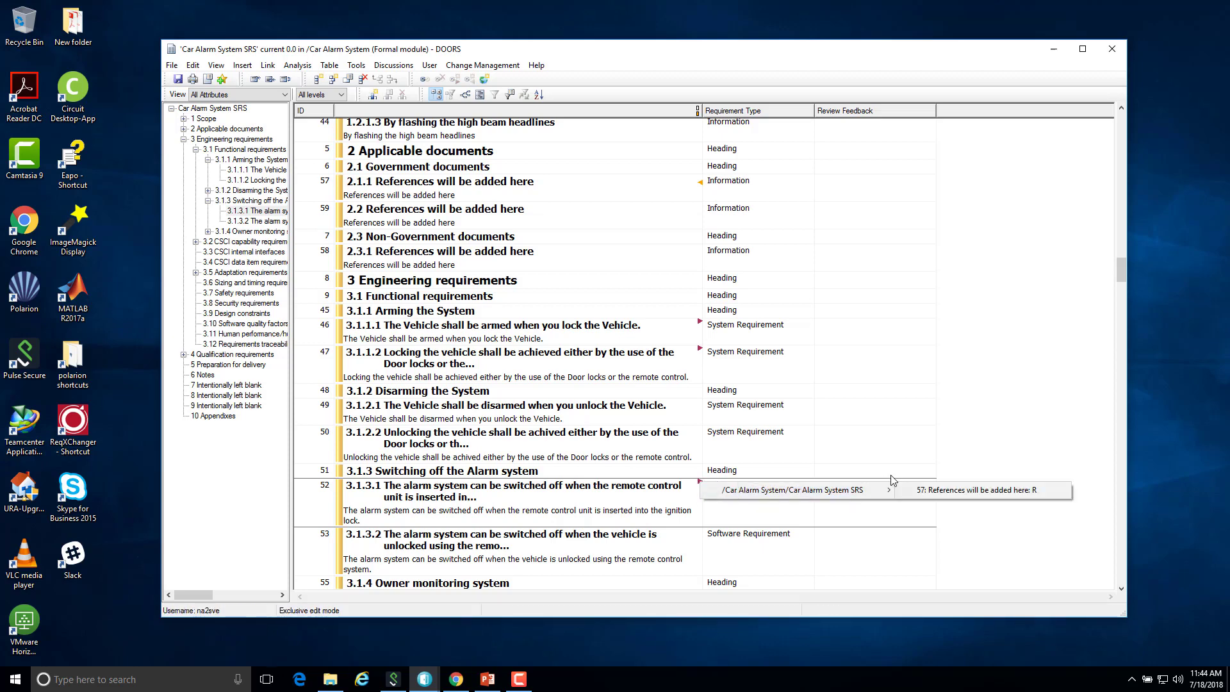
{"action": "left_click", "coordinate": [933, 490]}
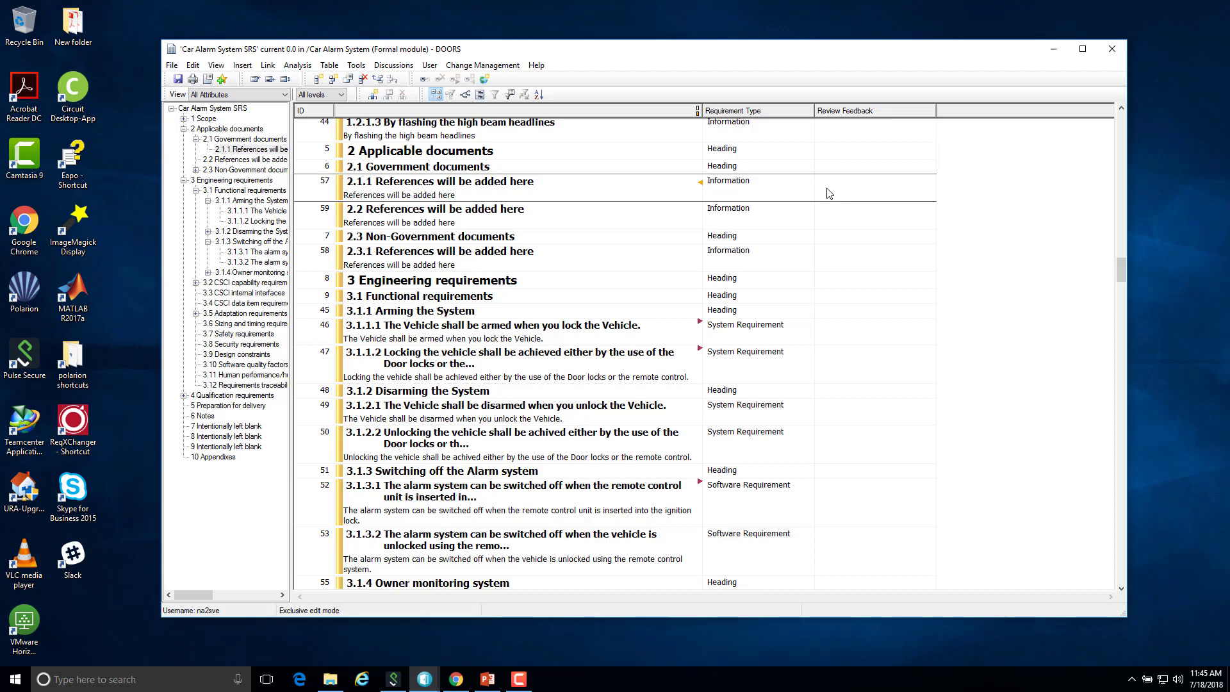
Follow the link of requirement 3.1.1.2 to object 7 in the HL Platform Requirements module, then bring that module forward and enlarge it
{"action": "left_click", "coordinate": [671, 365]}
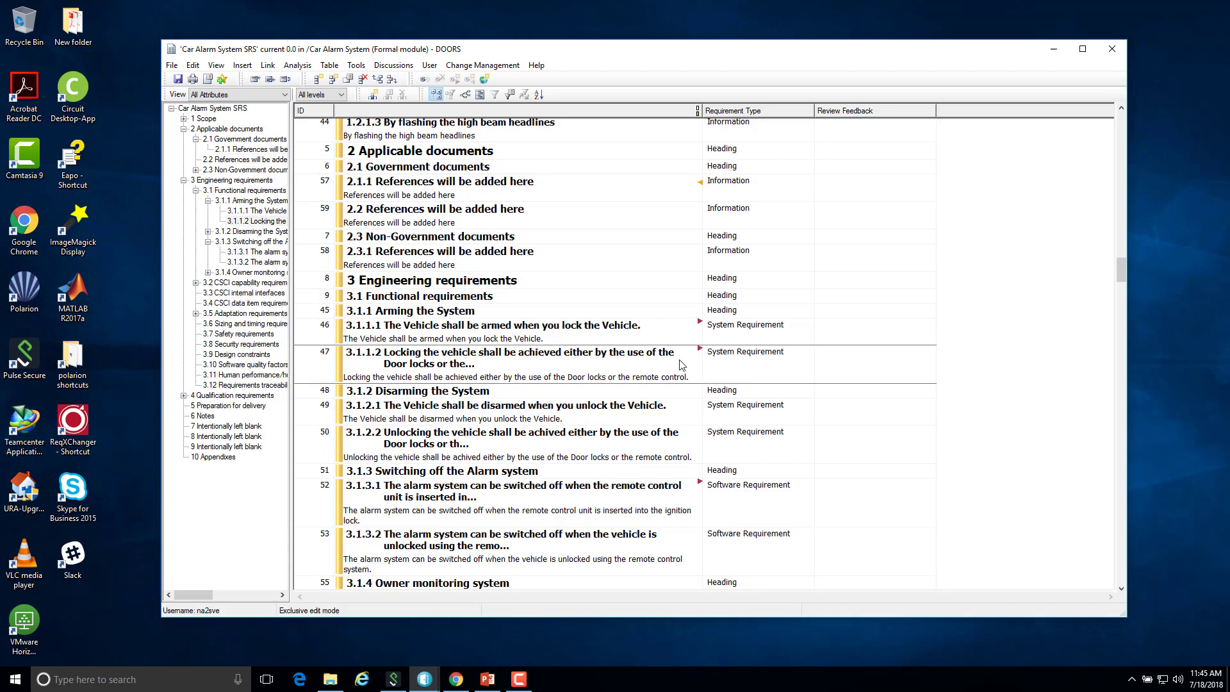
{"action": "right_click", "coordinate": [699, 350]}
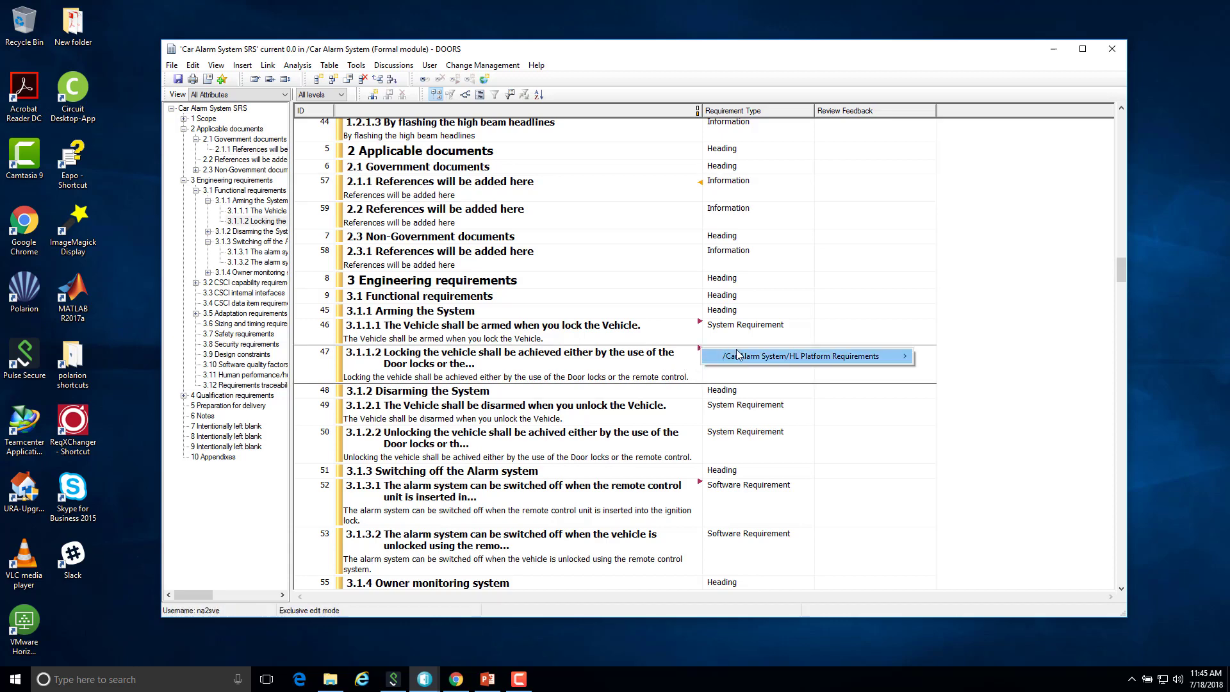
{"action": "mouse_move", "coordinate": [832, 356]}
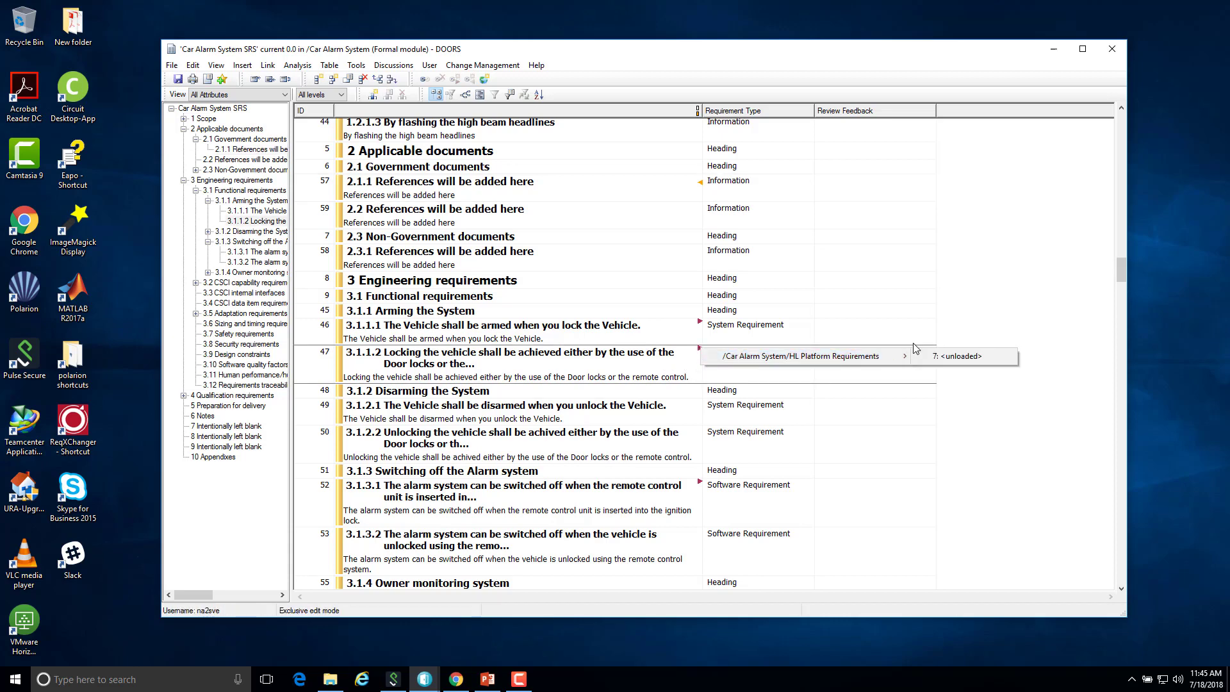
{"action": "left_click", "coordinate": [957, 356]}
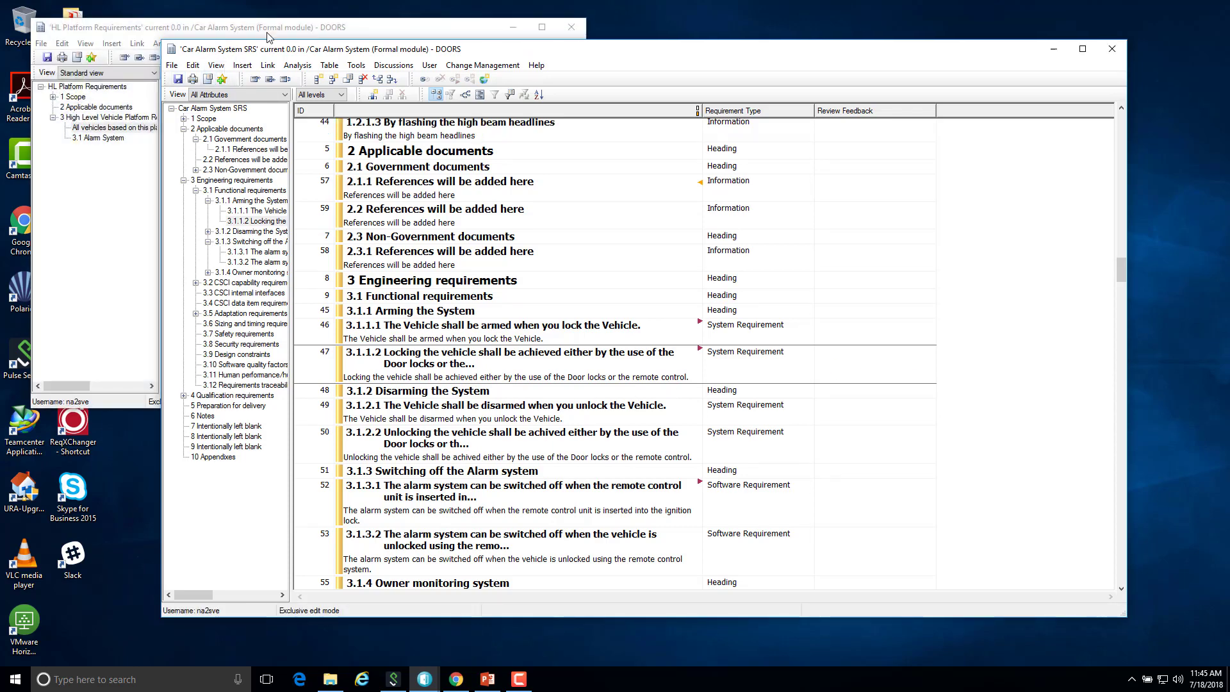
{"action": "left_click", "coordinate": [268, 35]}
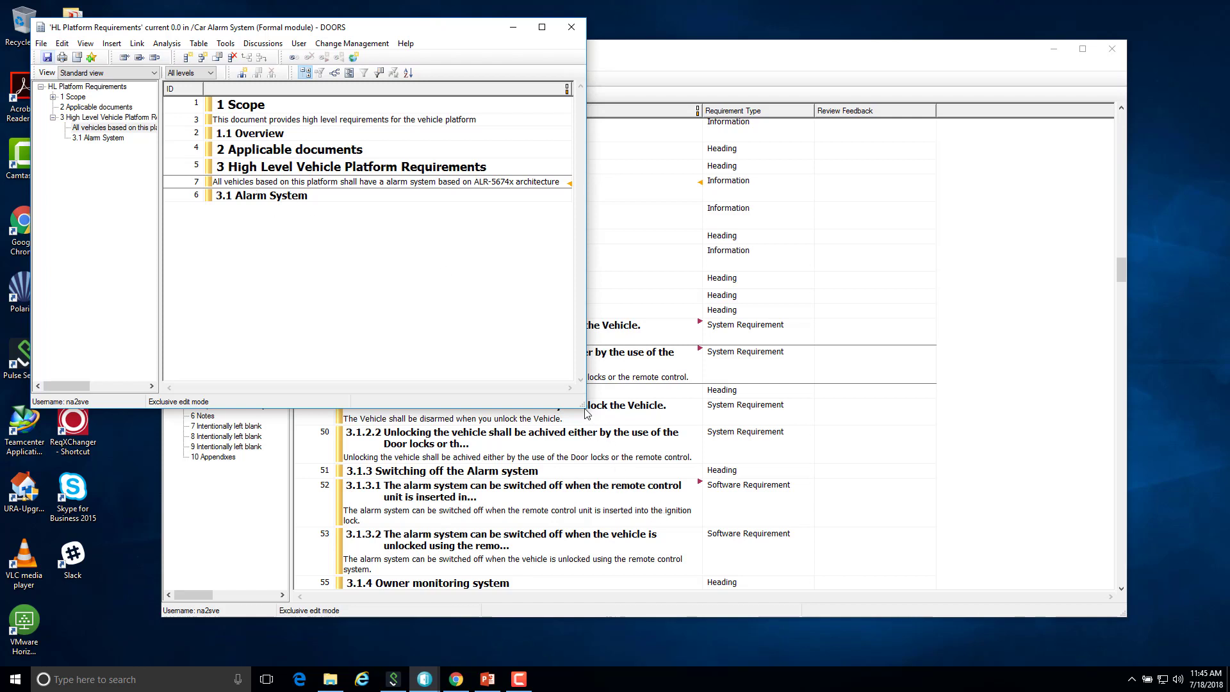
{"action": "left_click_drag", "start_coordinate": [584, 405], "coordinate": [644, 454]}
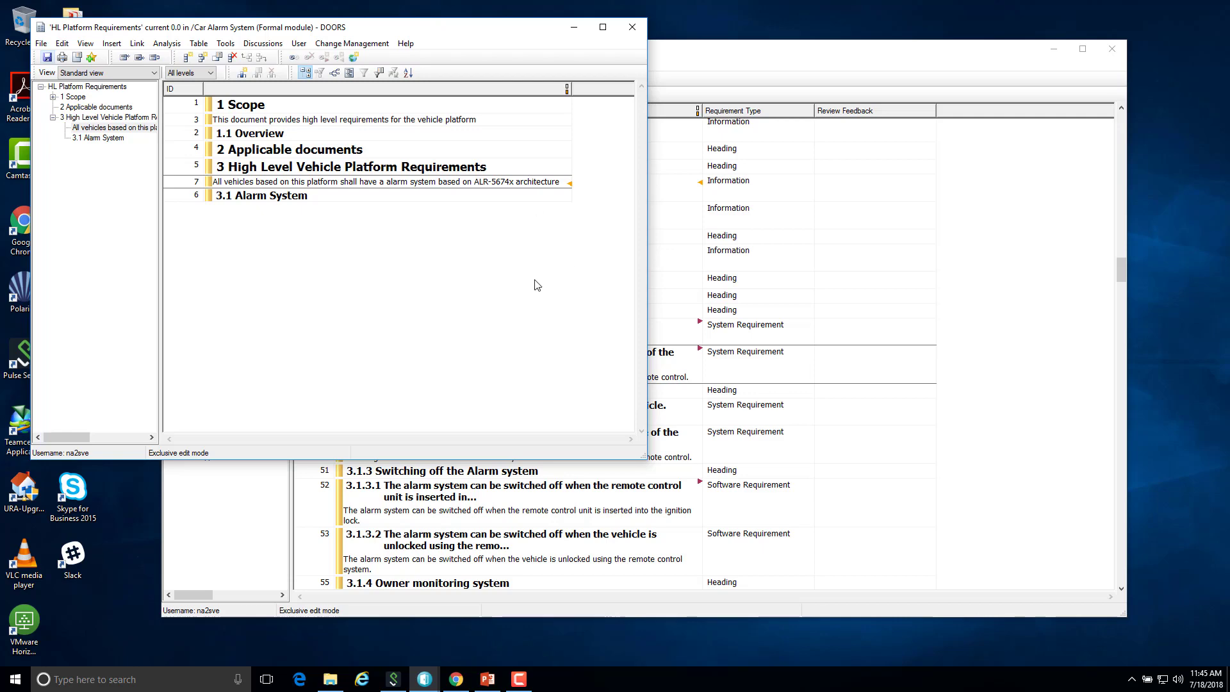
Return to the Car Alarm System SRS module and examine requirement 3.1.4.1 with its embedded picture
{"action": "left_click", "coordinate": [748, 69]}
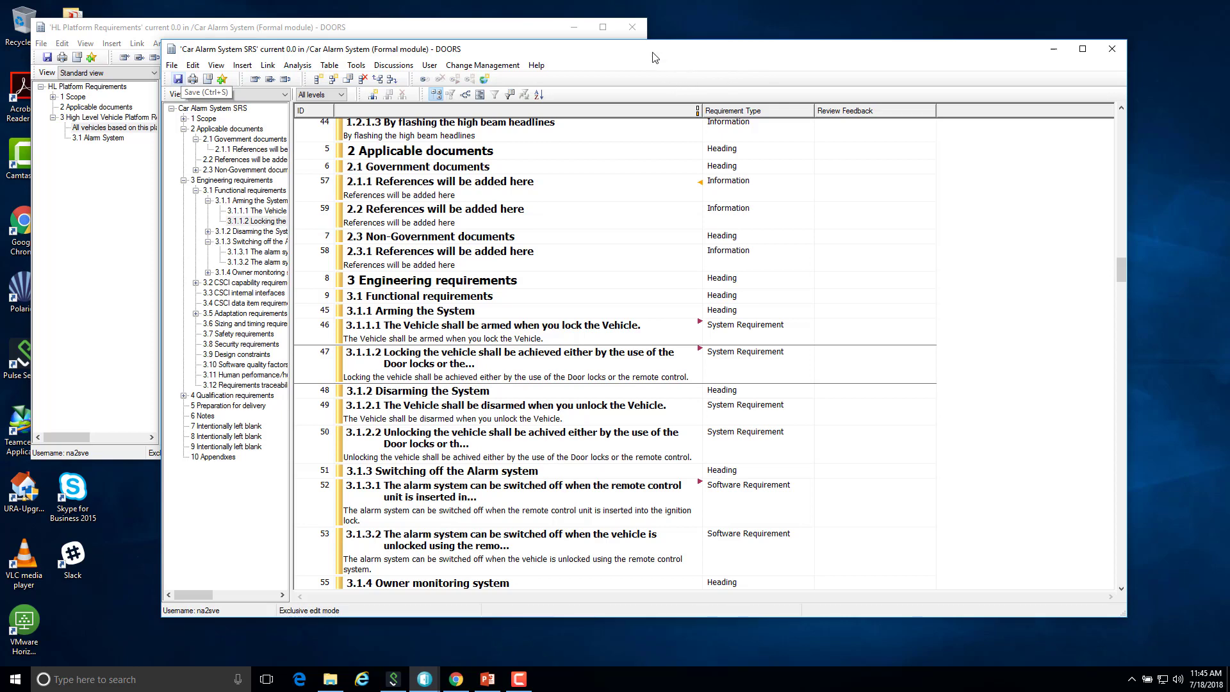
{"action": "left_click_drag", "start_coordinate": [652, 56], "coordinate": [672, 66]}
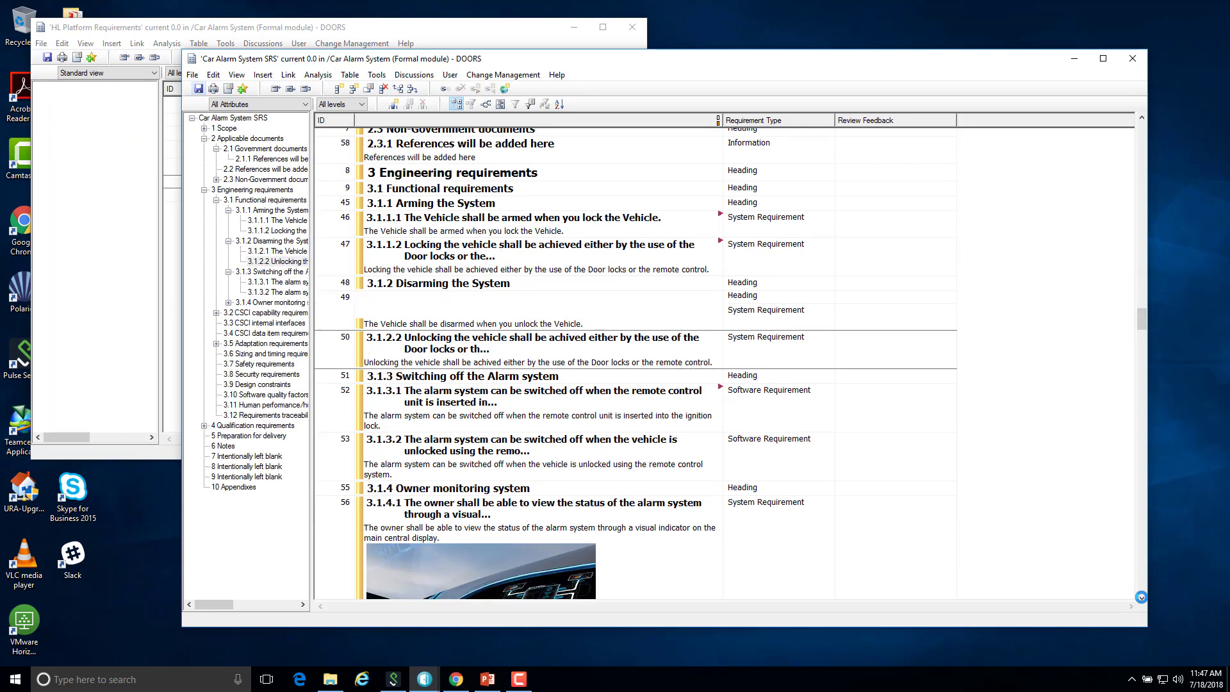
{"action": "left_click", "coordinate": [1141, 599]}
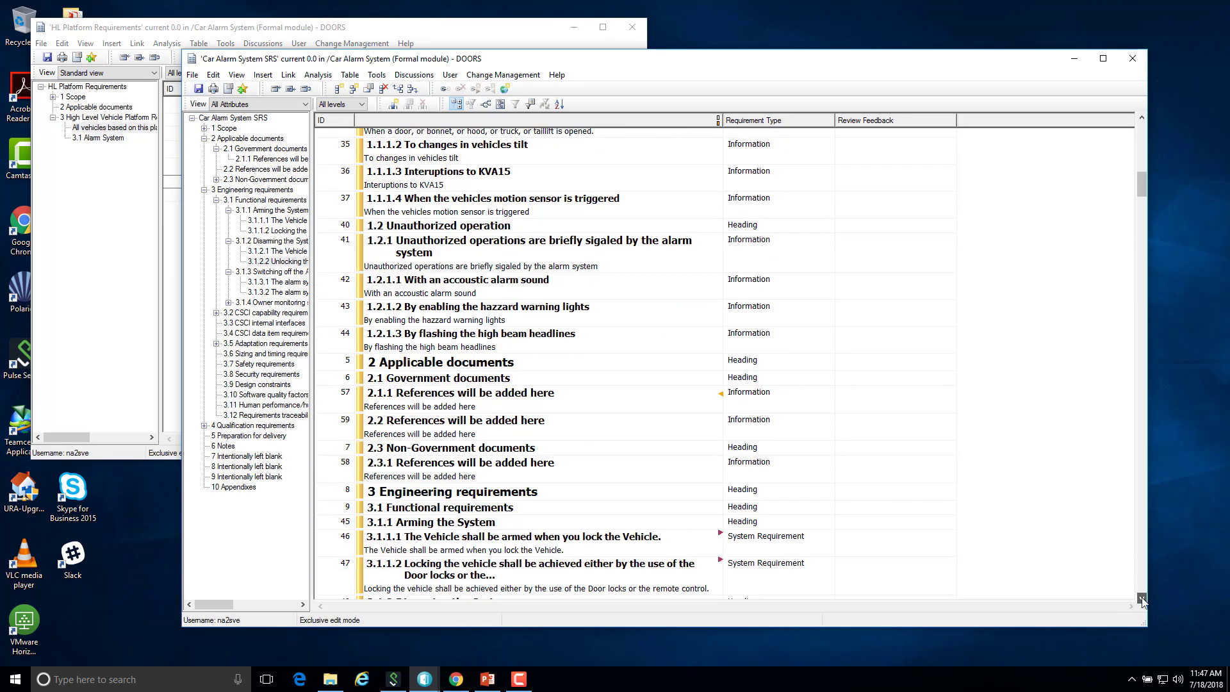
{"action": "left_click_drag", "start_coordinate": [1142, 600], "coordinate": [1142, 599]}
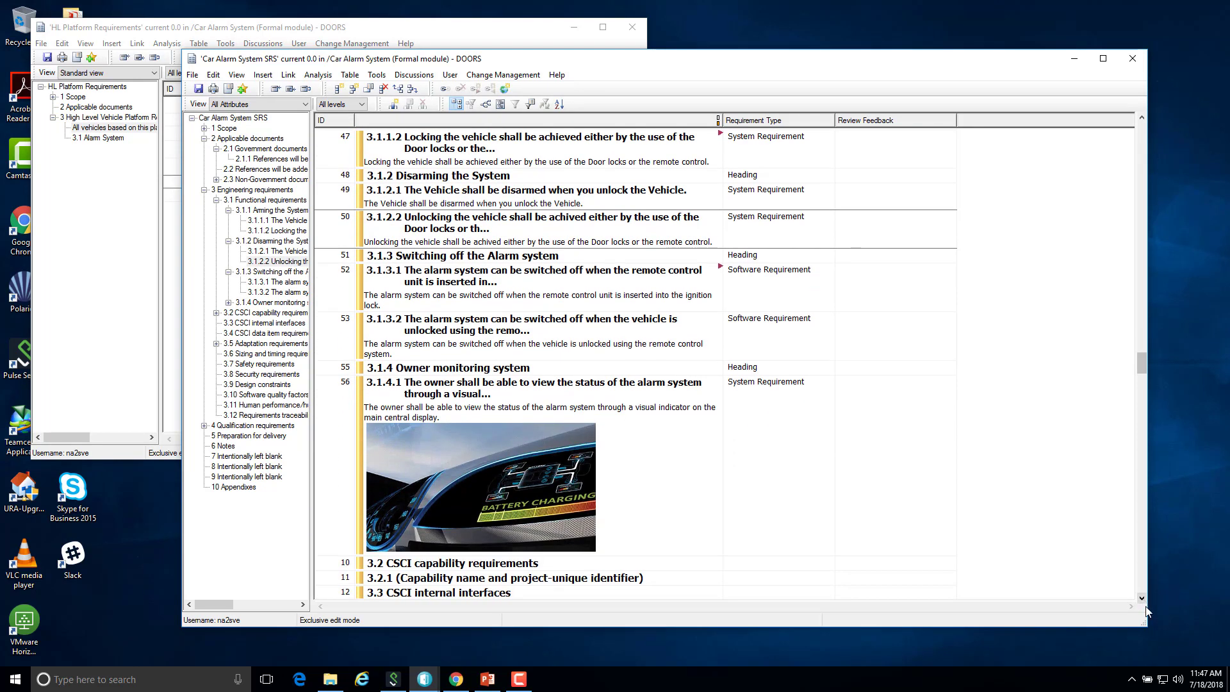
{"action": "left_click", "coordinate": [1142, 600]}
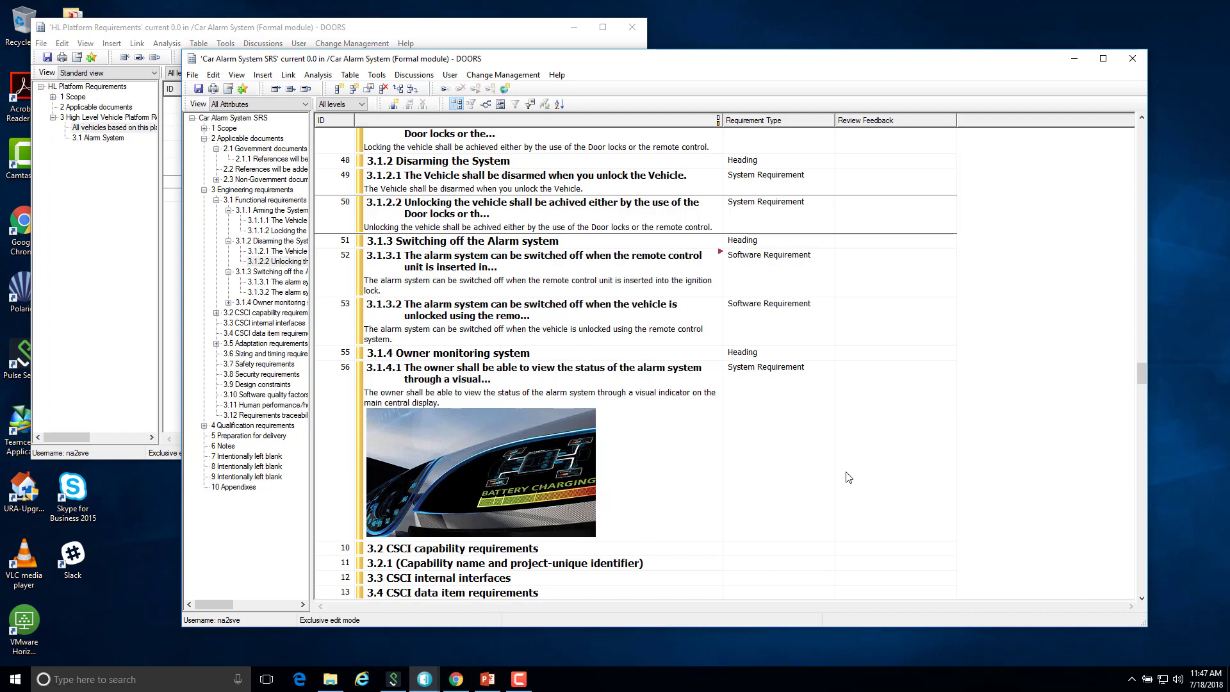
{"action": "scroll", "coordinate": [849, 477], "scroll_direction": "down", "scroll_amount": 1}
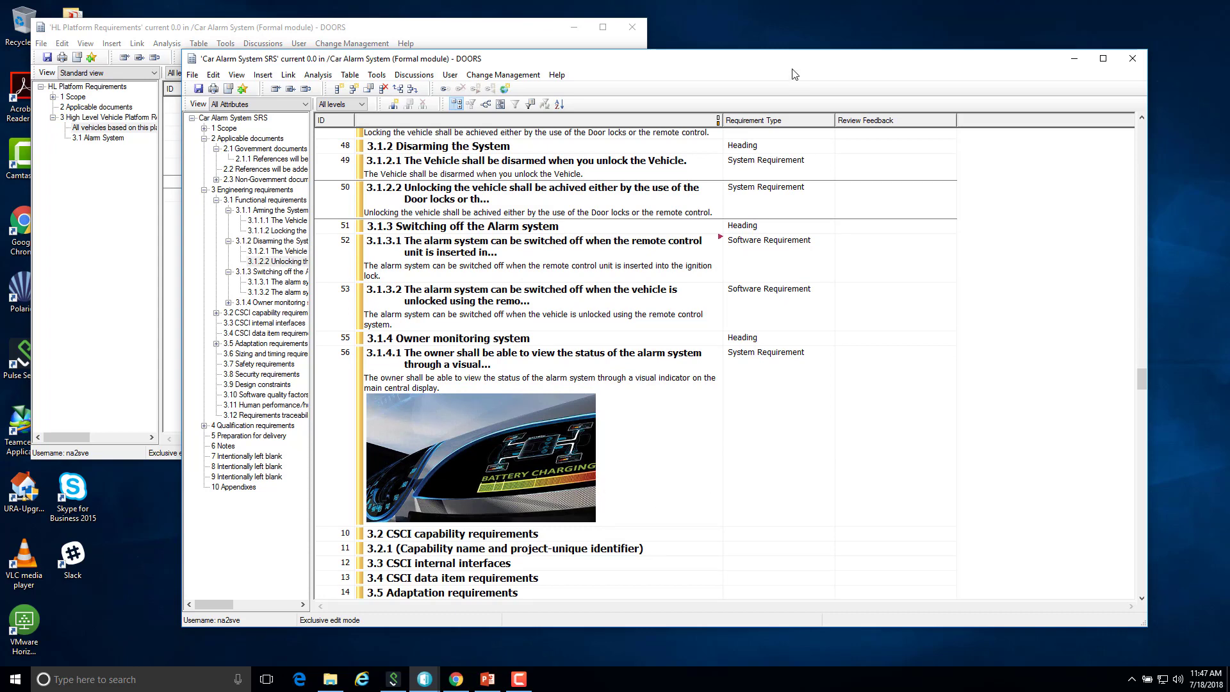
{"action": "left_click_drag", "start_coordinate": [767, 62], "coordinate": [791, 57]}
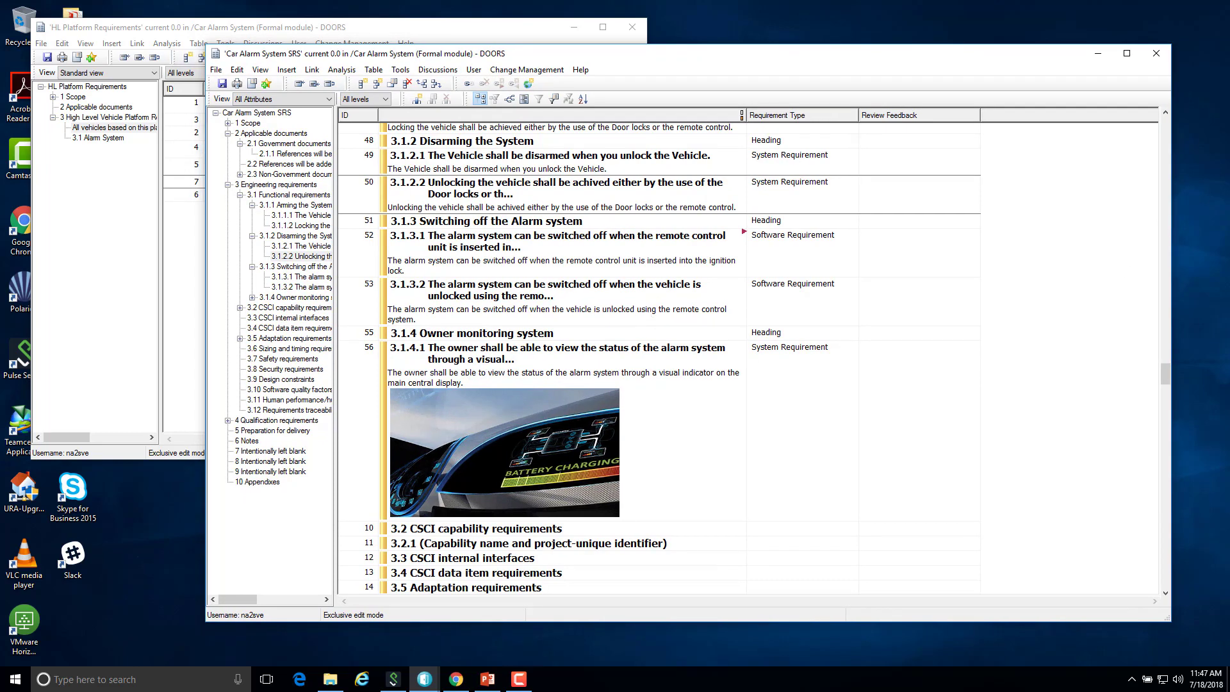
Switch to Polarion in Chrome, maximize it, and open the Car Alarm SRS document from the Requirements index
{"action": "left_click", "coordinate": [456, 681]}
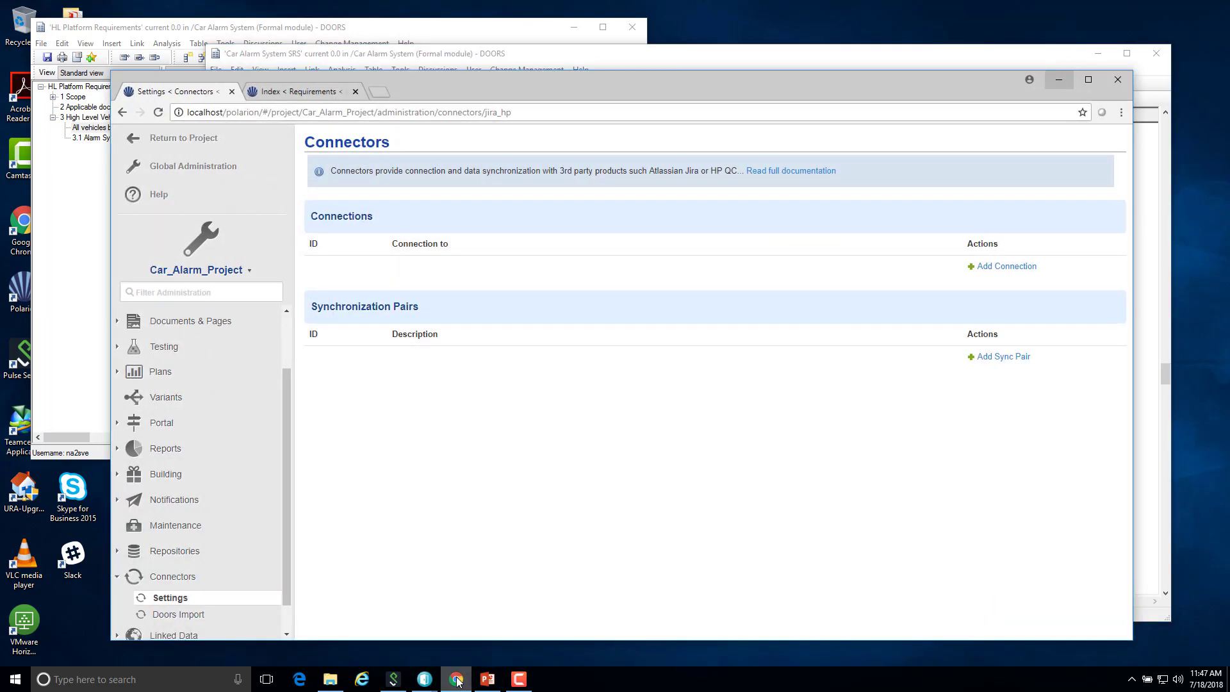
{"action": "left_click", "coordinate": [1088, 78]}
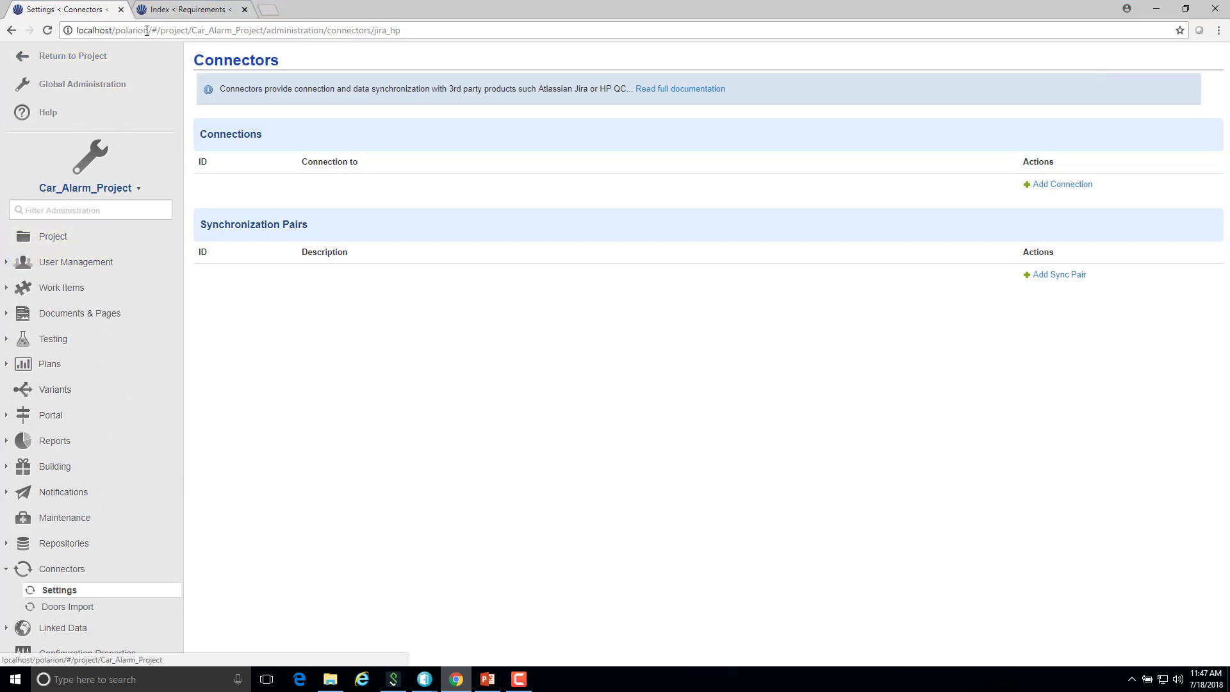
{"action": "left_click", "coordinate": [179, 11]}
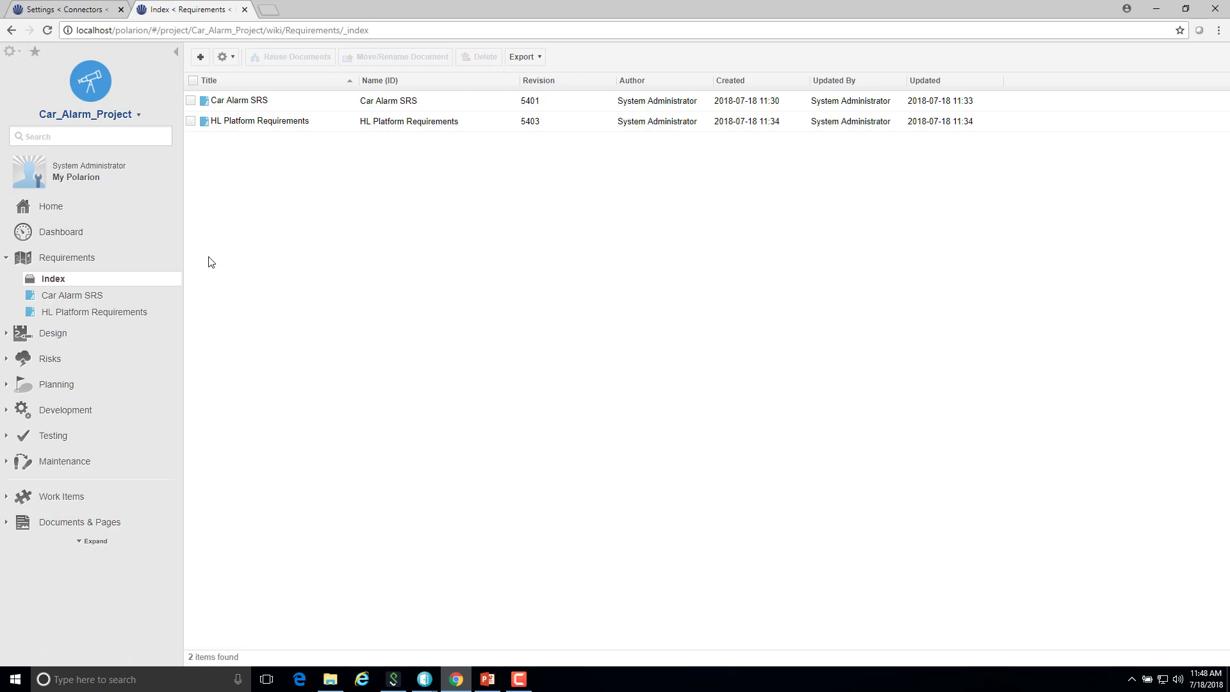
{"action": "left_click", "coordinate": [242, 101]}
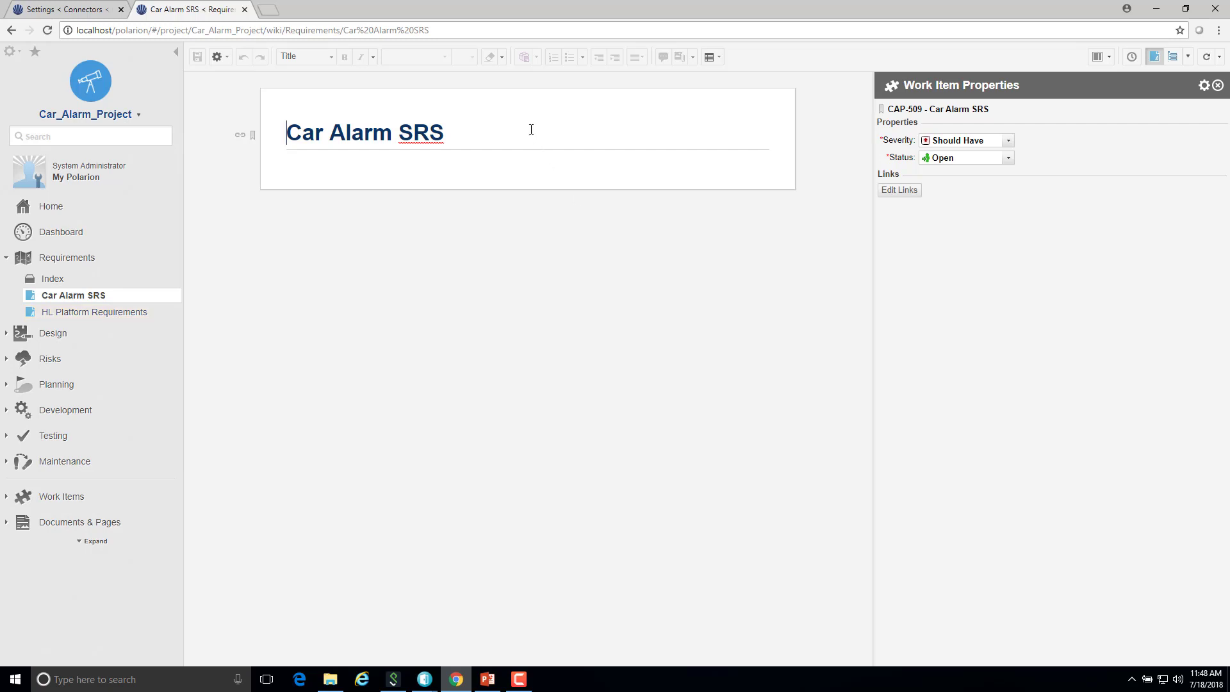
Open the work item presentation configuration of the Car Alarm SRS document to inspect its work item types
{"action": "left_click", "coordinate": [298, 163]}
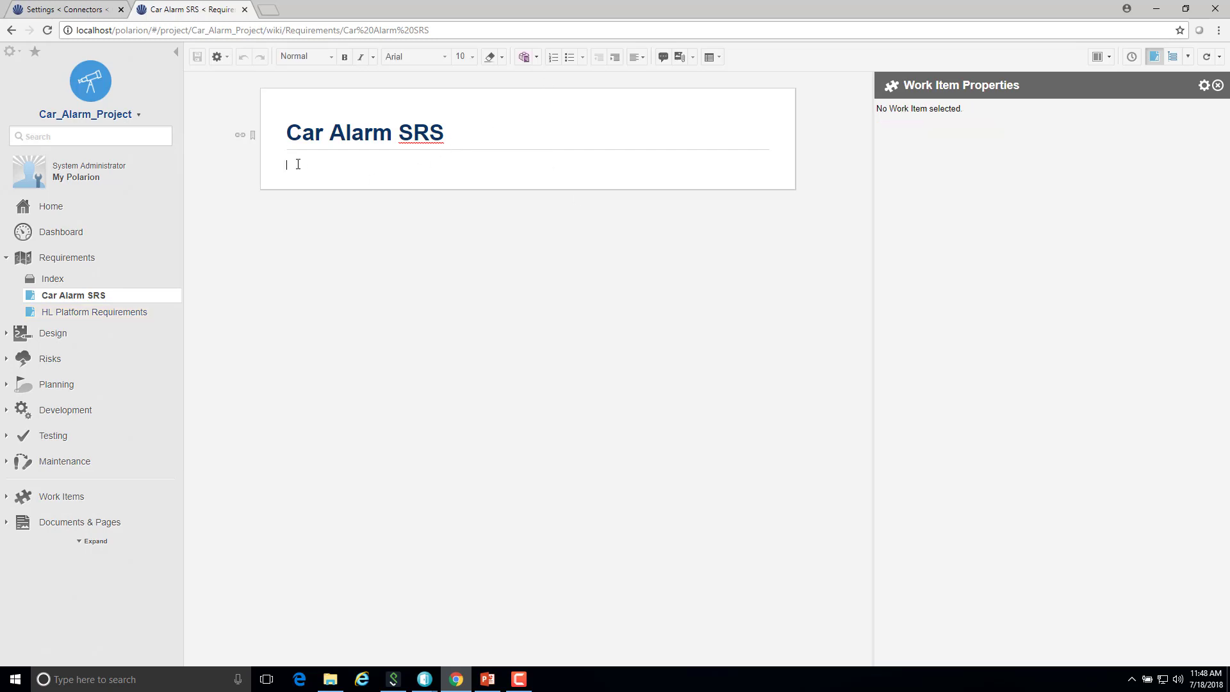
{"action": "left_click", "coordinate": [536, 58]}
{"action": "left_click", "coordinate": [552, 164]}
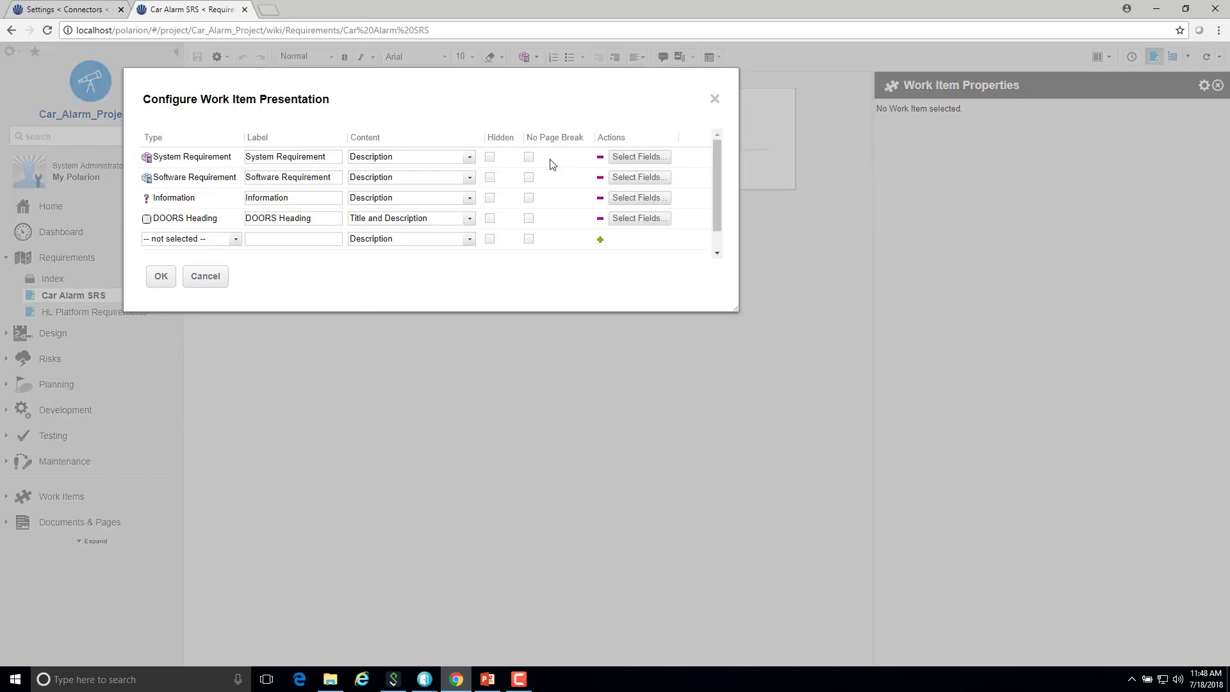
{"action": "left_click_drag", "start_coordinate": [440, 83], "coordinate": [607, 237]}
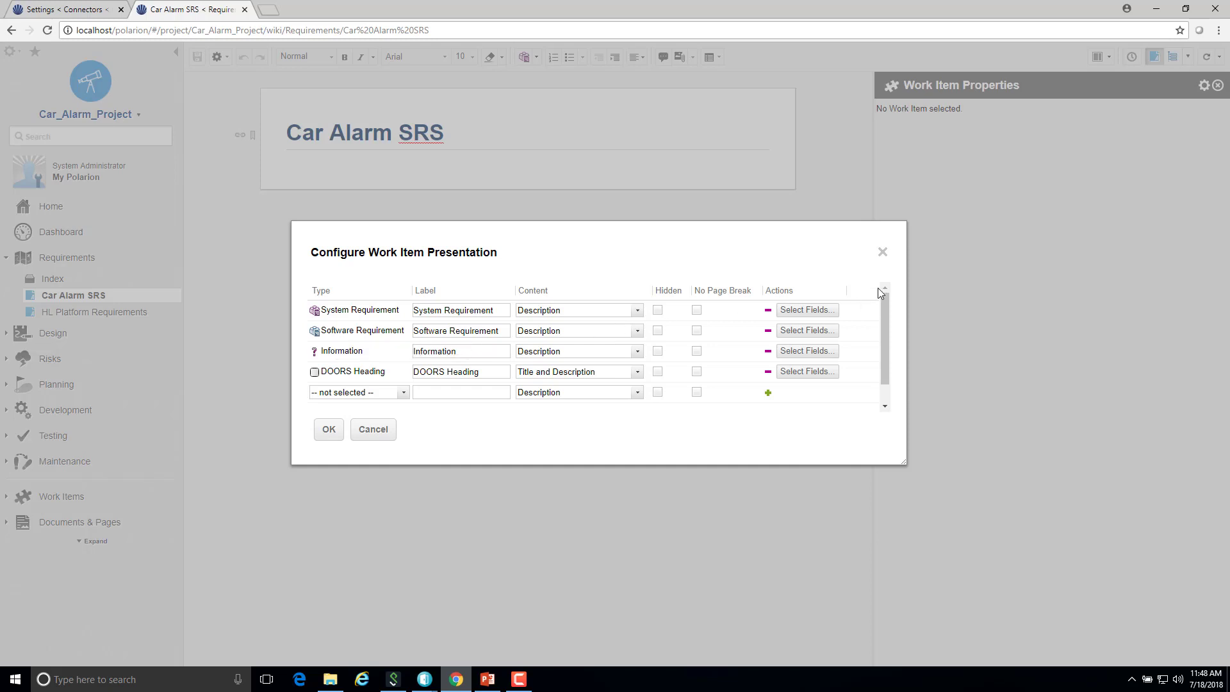
Open the HL Platform Requirements document and inspect which work item types its presentation configuration contains, leaving the configuration unchanged
{"action": "left_click", "coordinate": [884, 253]}
{"action": "left_click", "coordinate": [102, 317]}
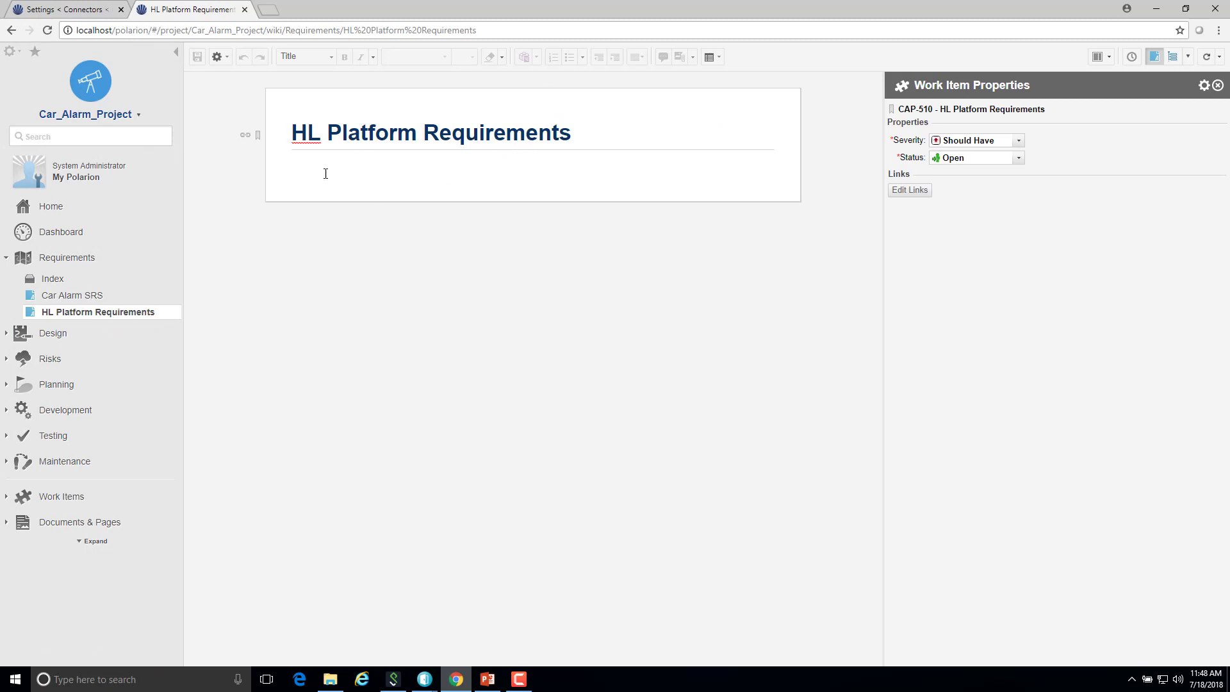
{"action": "left_click", "coordinate": [312, 179]}
{"action": "left_click", "coordinate": [536, 57]}
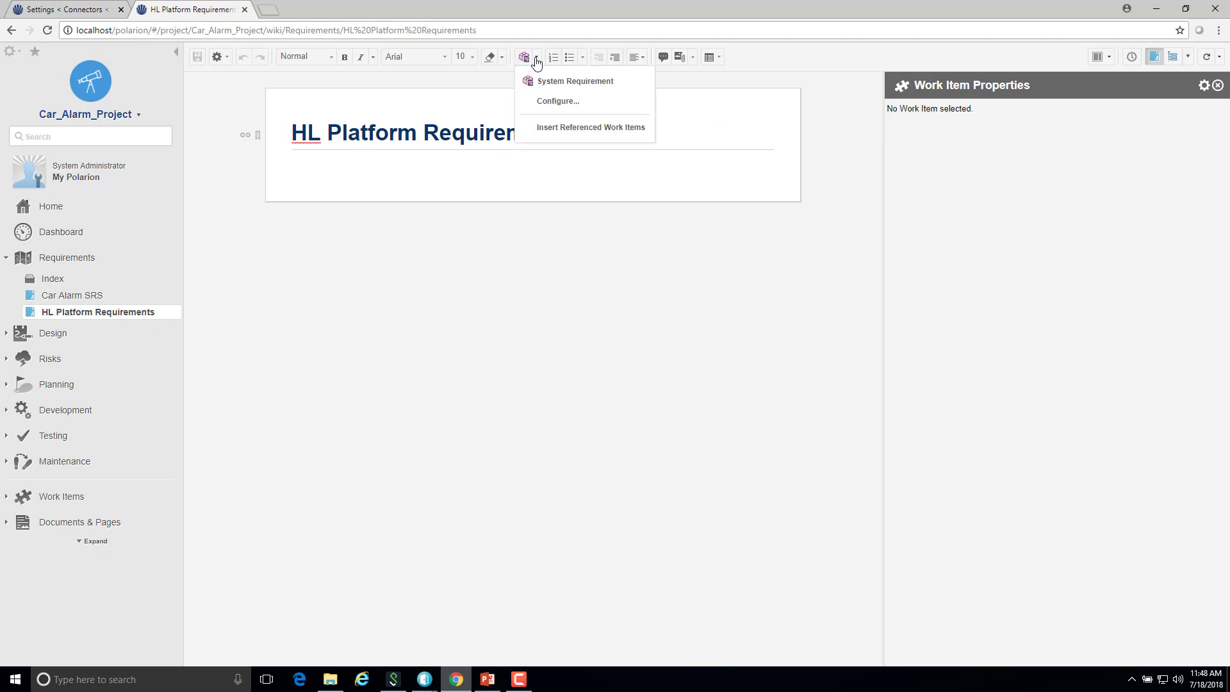
{"action": "left_click", "coordinate": [556, 103]}
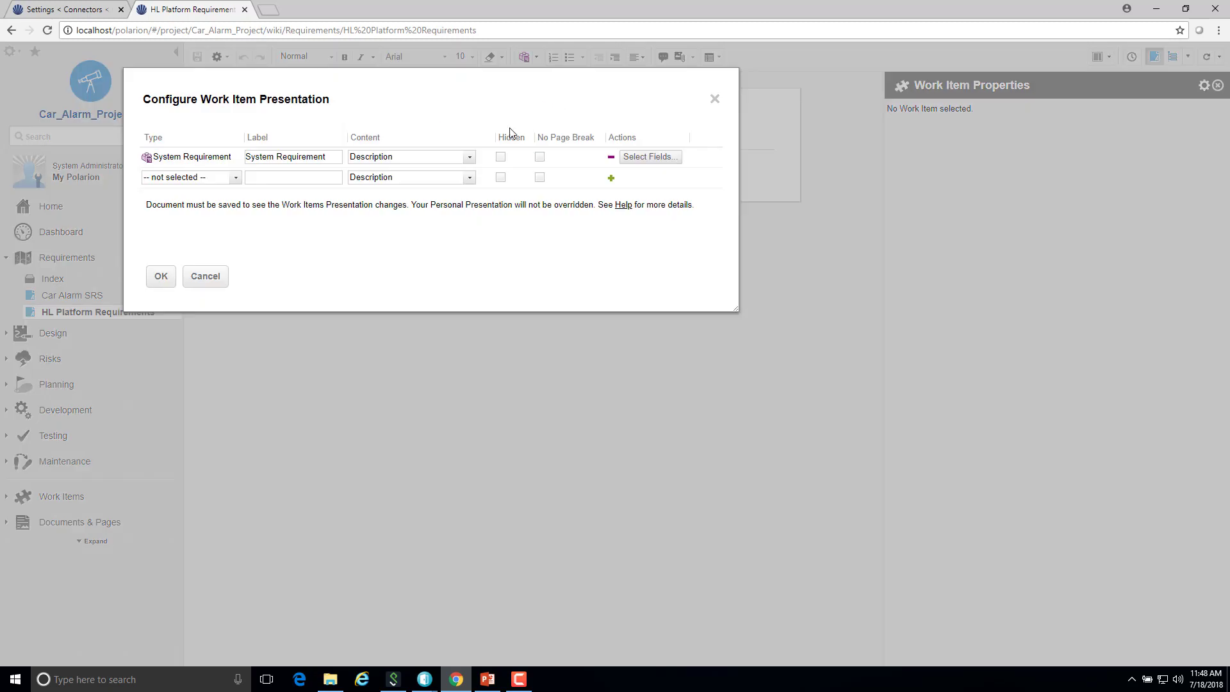
{"action": "left_click", "coordinate": [715, 99]}
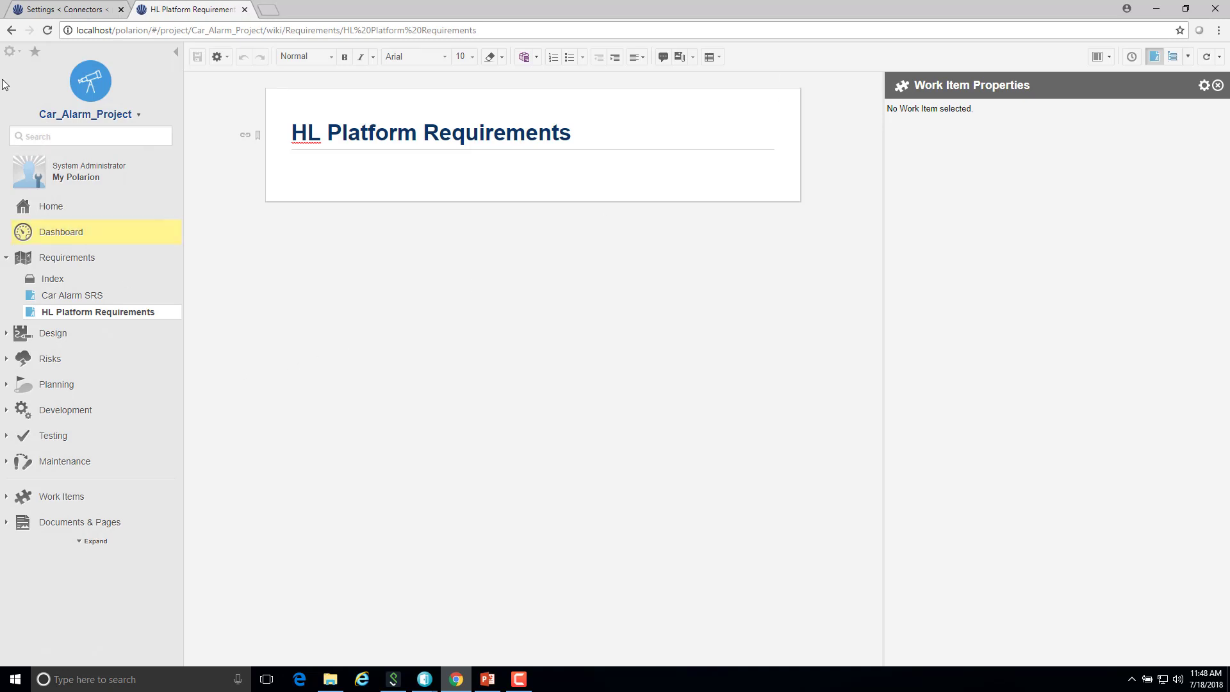
Create a new Doors connection with the ID DOORS_Connection in the project's connector settings
{"action": "left_click", "coordinate": [64, 9]}
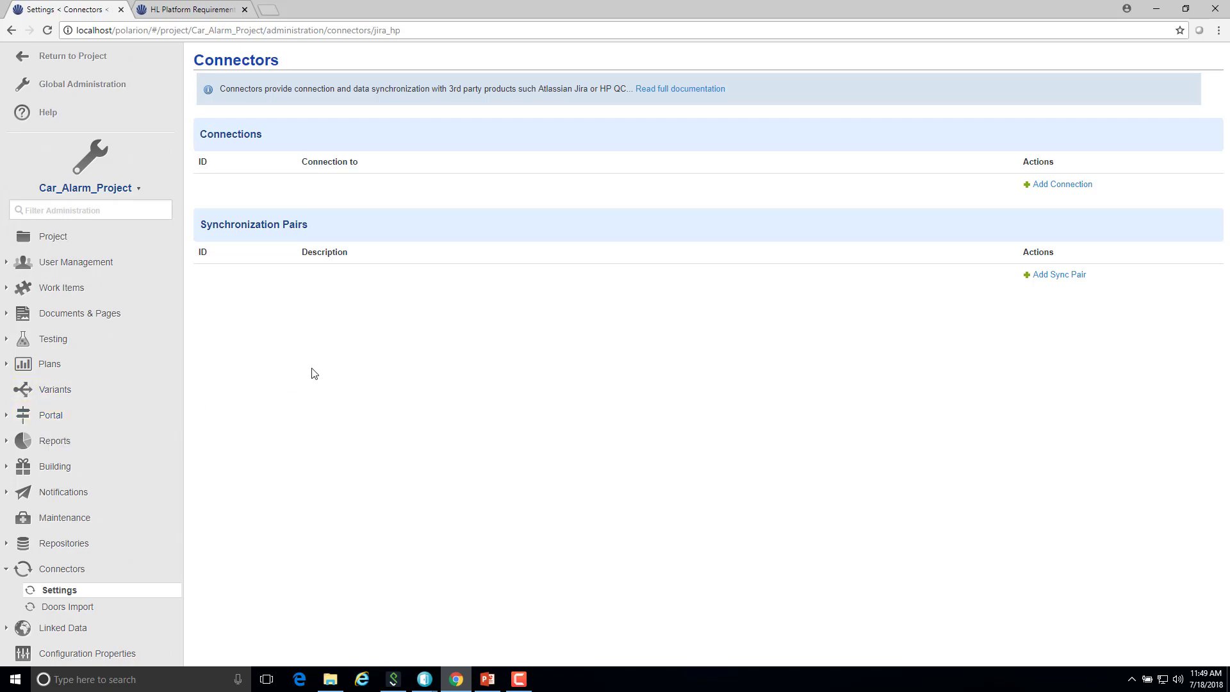
{"action": "left_click", "coordinate": [1059, 185]}
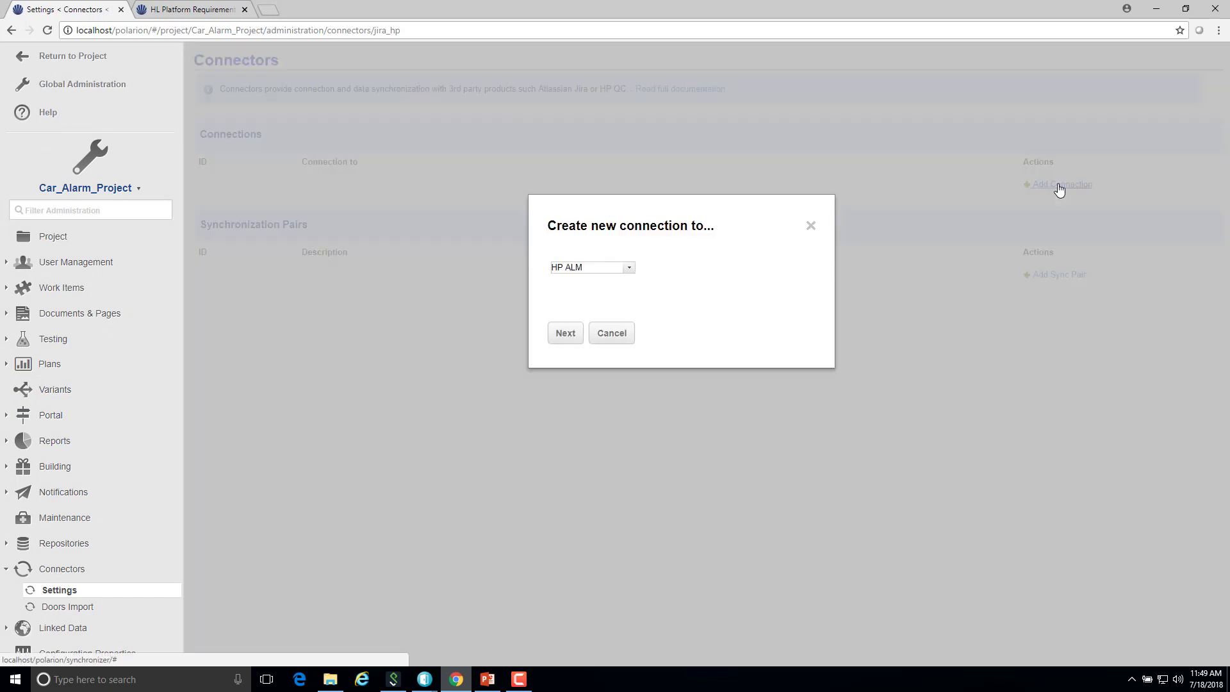
{"action": "left_click", "coordinate": [591, 268]}
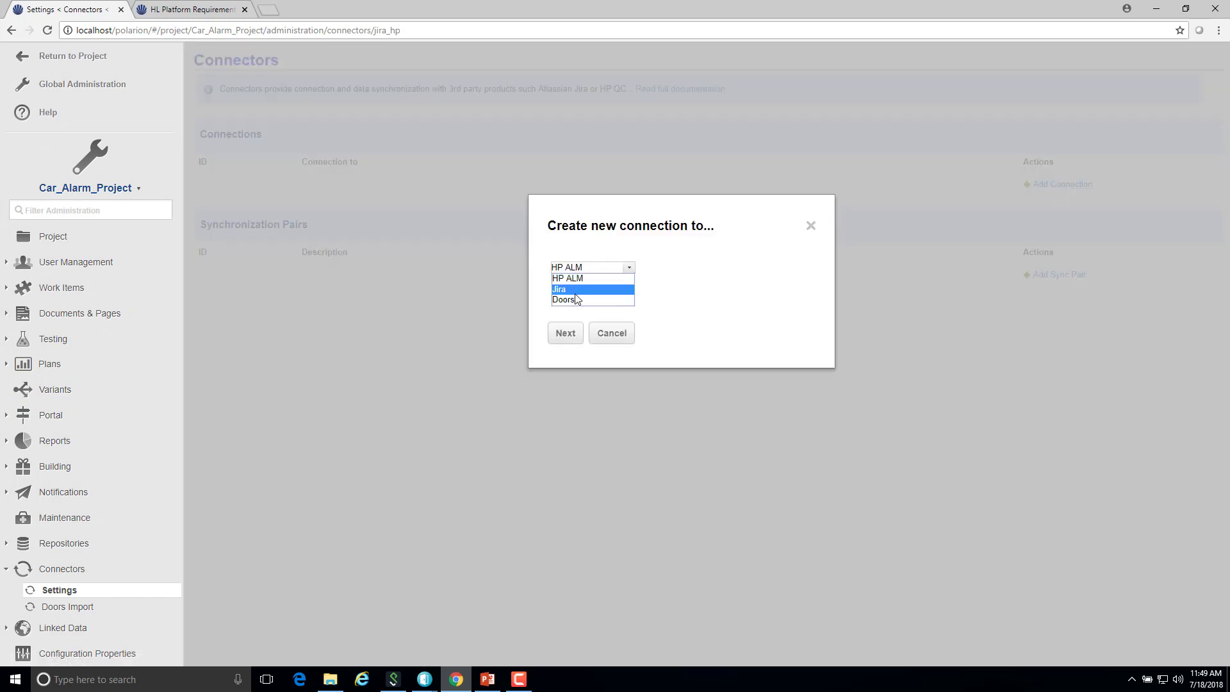
{"action": "left_click", "coordinate": [574, 298]}
{"action": "left_click", "coordinate": [570, 334]}
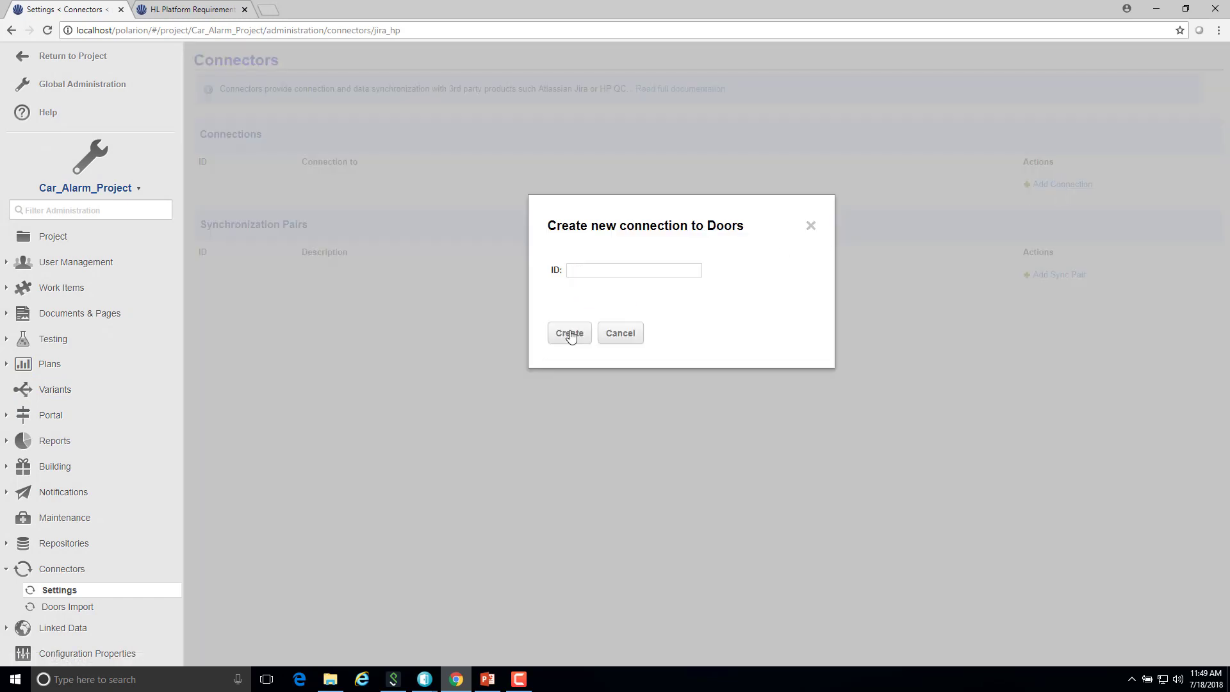
{"action": "left_click", "coordinate": [593, 271]}
{"action": "type", "text": "DOORS_Connection"}
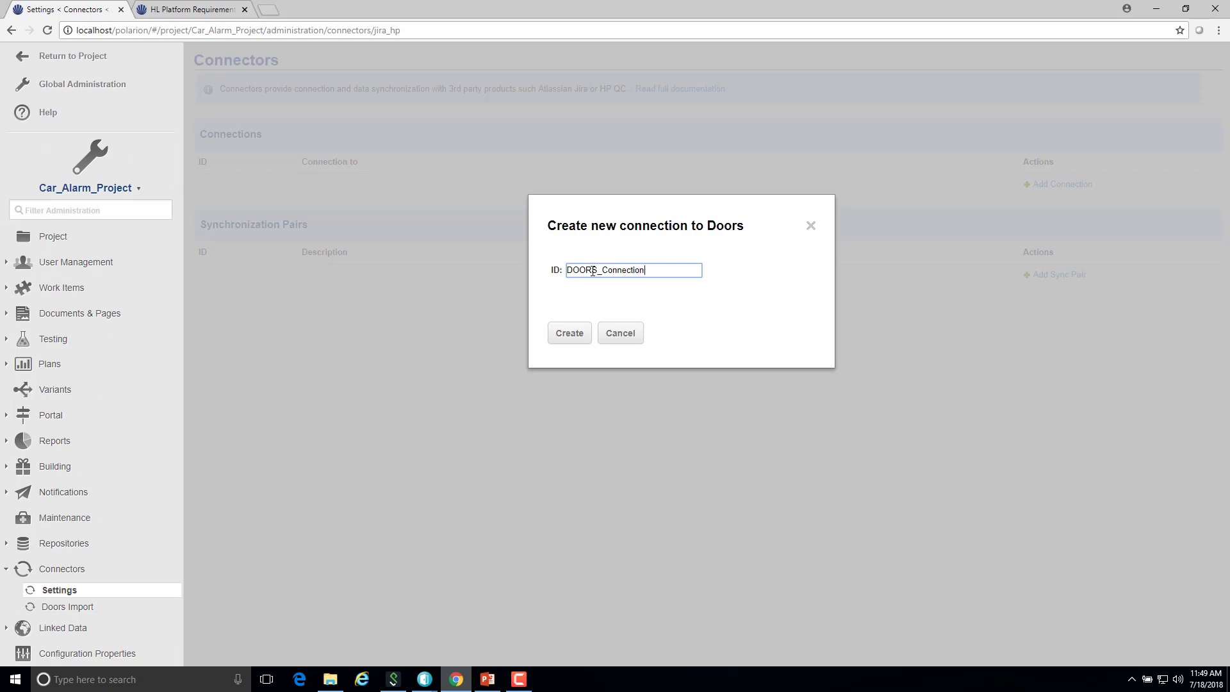
{"action": "left_click", "coordinate": [578, 340]}
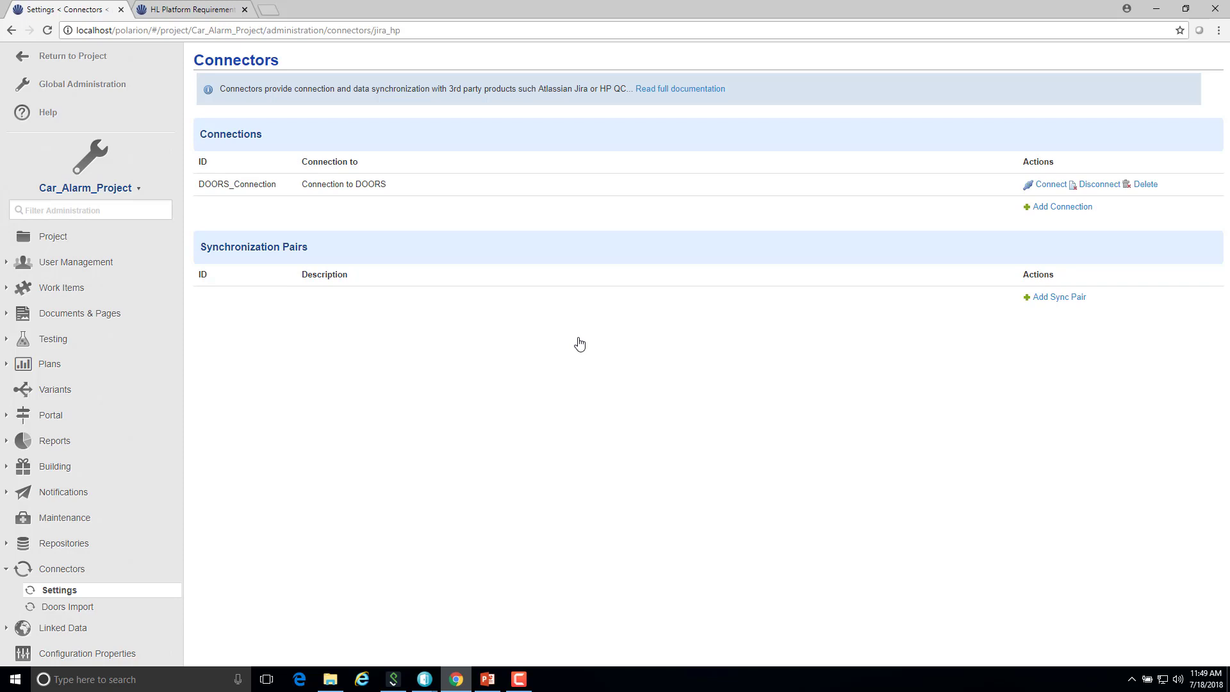
Create a sync pair with the ID SRS Requirement Doc that uses DOORS_Connection, without choosing a template
{"action": "left_click", "coordinate": [1049, 306]}
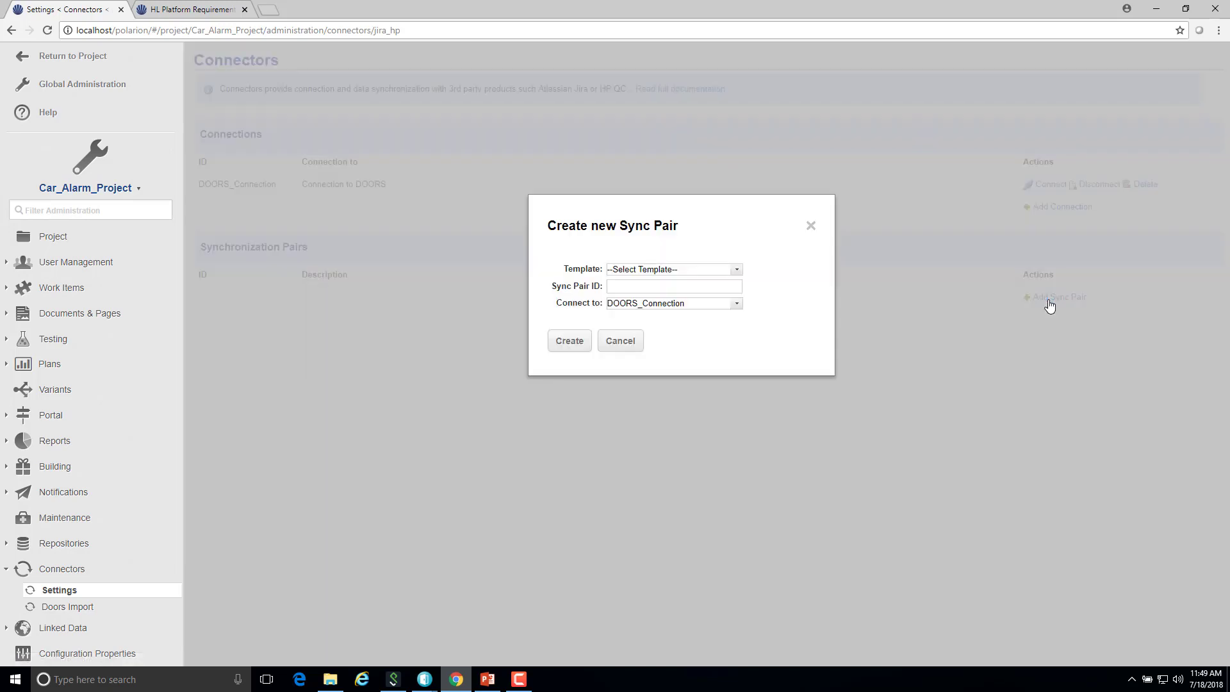
{"action": "left_click", "coordinate": [636, 289]}
{"action": "type", "text": "SRS Req"}
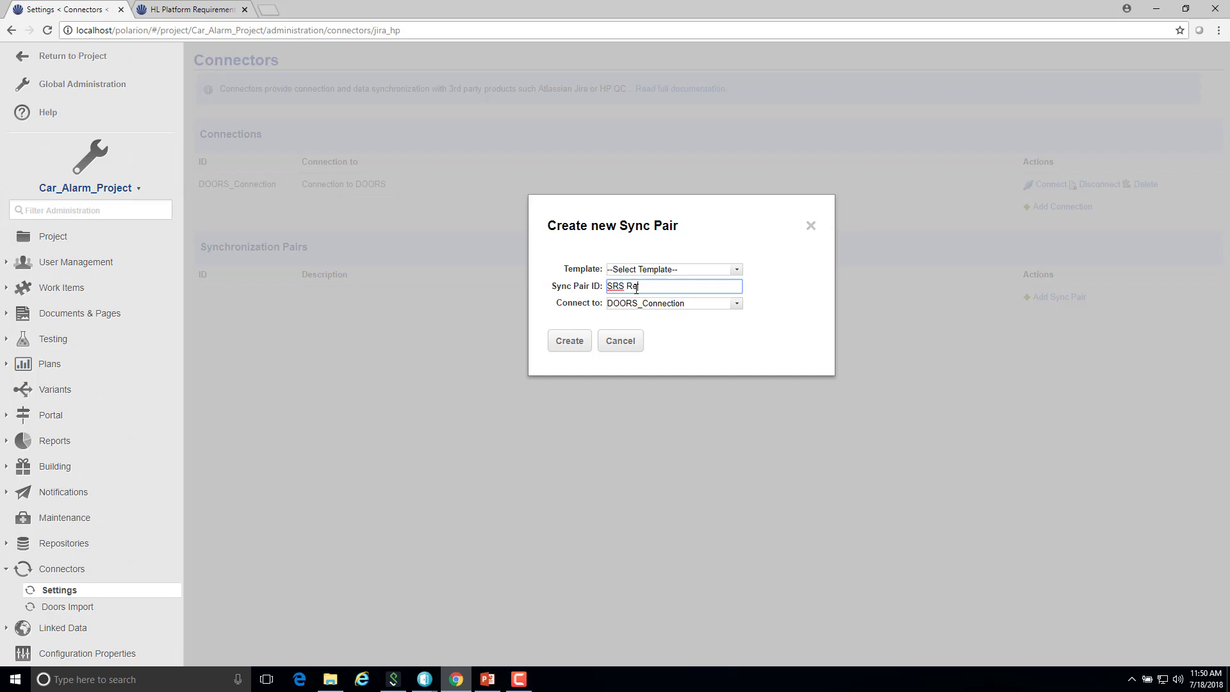
{"action": "type", "text": "uirement Doc"}
{"action": "left_click", "coordinate": [569, 341]}
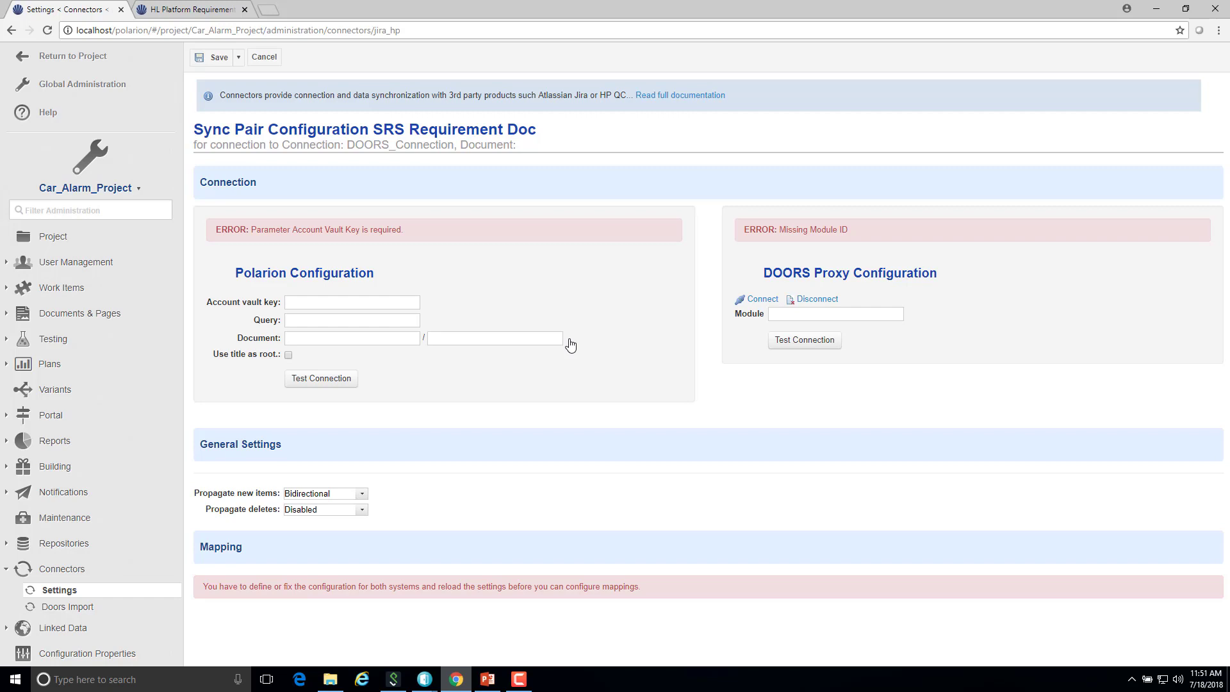
Set the Polarion account vault key to connector and the first part of the document path to Requirements
{"action": "left_click", "coordinate": [294, 299]}
{"action": "type", "text": "nne"}
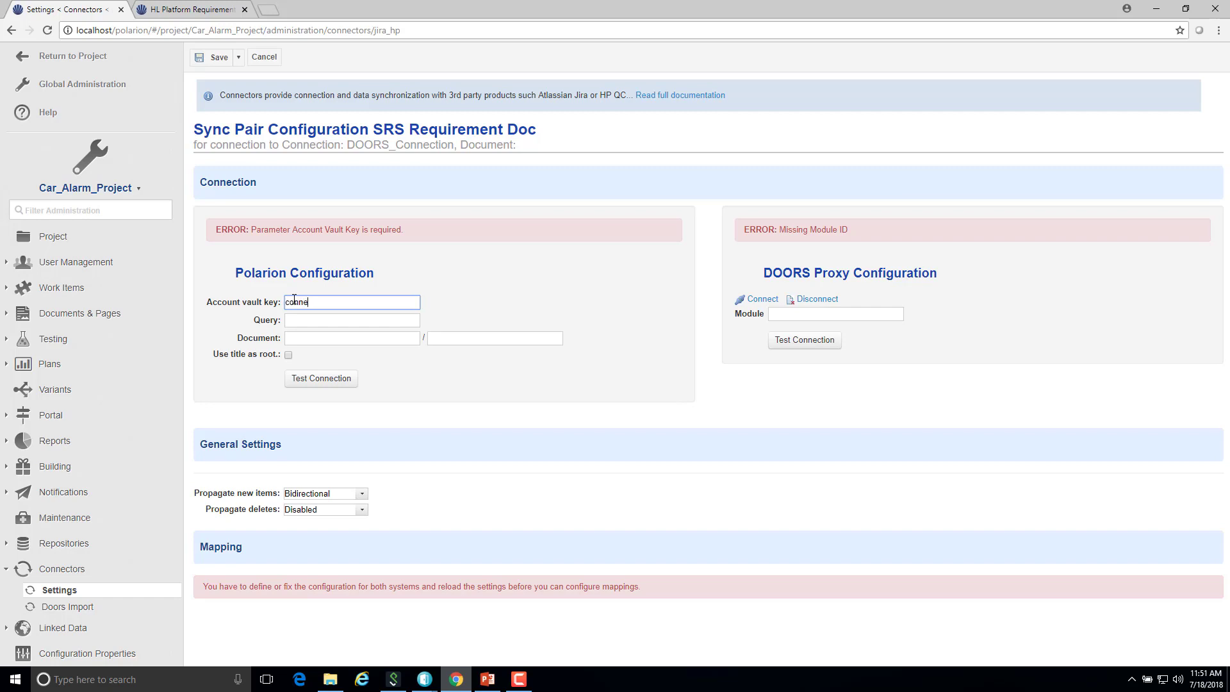
{"action": "type", "text": "cttor"}
{"action": "left_click", "coordinate": [301, 341]}
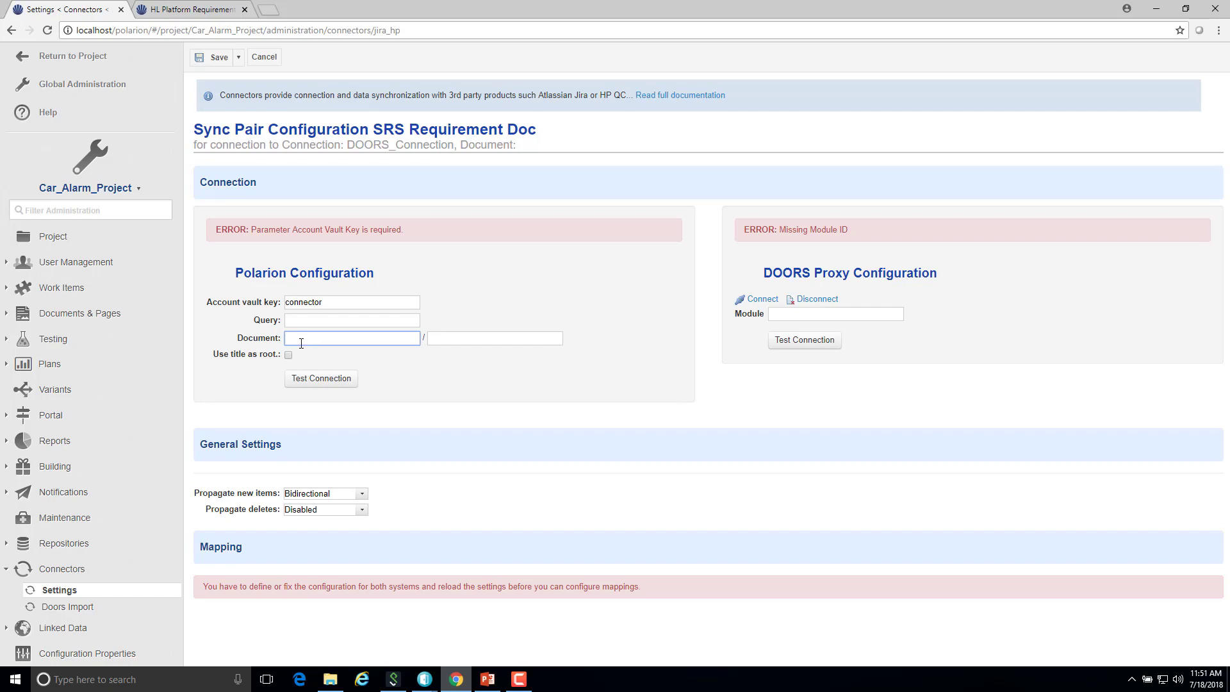
{"action": "type", "text": "Requir"}
{"action": "type", "text": "m"}
{"action": "key", "text": "BackSpace"}
{"action": "type", "text": "ement"}
{"action": "key", "text": "BackSpace"}
{"action": "key", "text": "BackSpace"}
{"action": "key", "text": "BackSpace"}
{"action": "key", "text": "BackSpace"}
{"action": "key", "text": "BackSpace"}
{"action": "type", "text": "ment"}
{"action": "key", "text": "BackSpace"}
{"action": "key", "text": "BackSpace"}
{"action": "key", "text": "BackSpace"}
{"action": "key", "text": "BackSpace"}
{"action": "key", "text": "BackSpace"}
{"action": "type", "text": "rments"}
{"action": "double_click", "coordinate": [308, 339]}
{"action": "type", "text": "Requrrements"}
{"action": "key", "text": "Tab"}
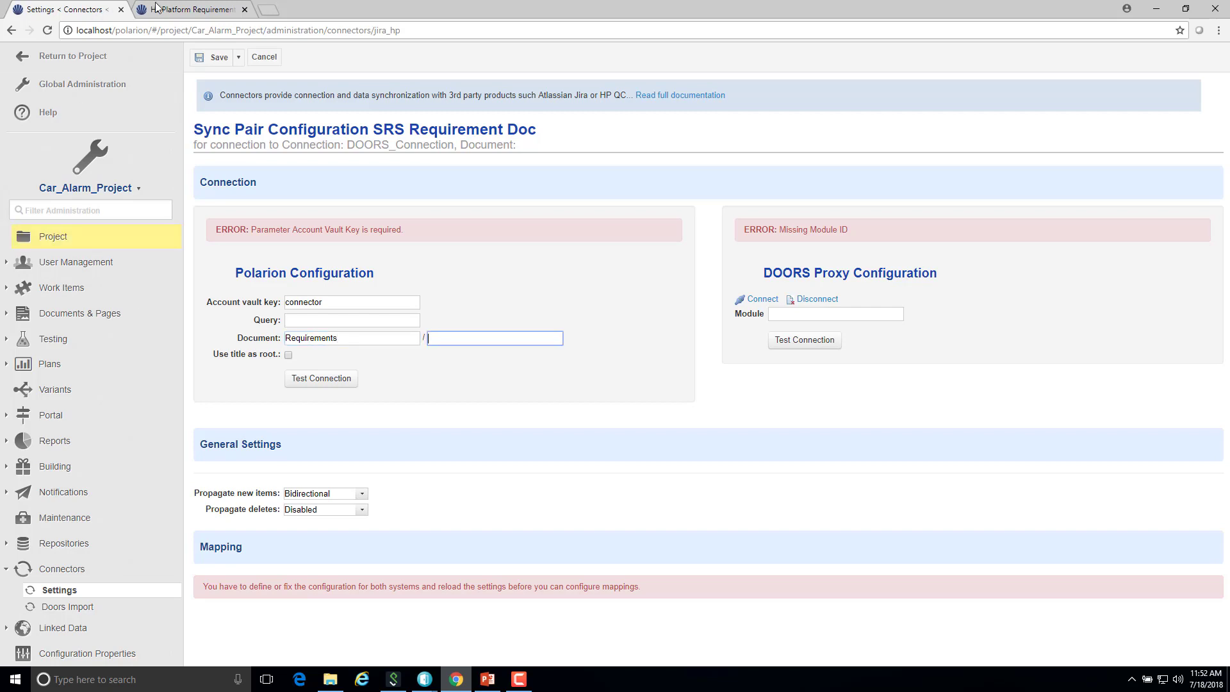
Complete the Polarion document path with Car Alarm SRS, use the title as root, and test the Polarion connection
{"action": "left_click", "coordinate": [192, 10]}
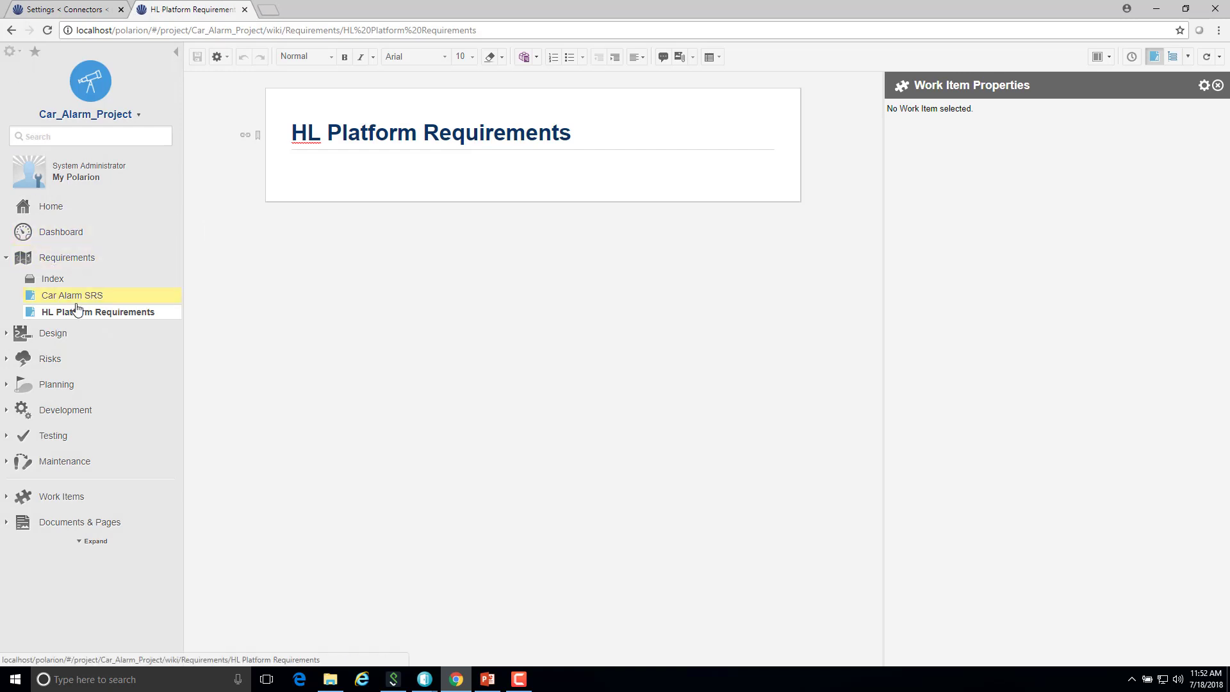
{"action": "left_click", "coordinate": [73, 10]}
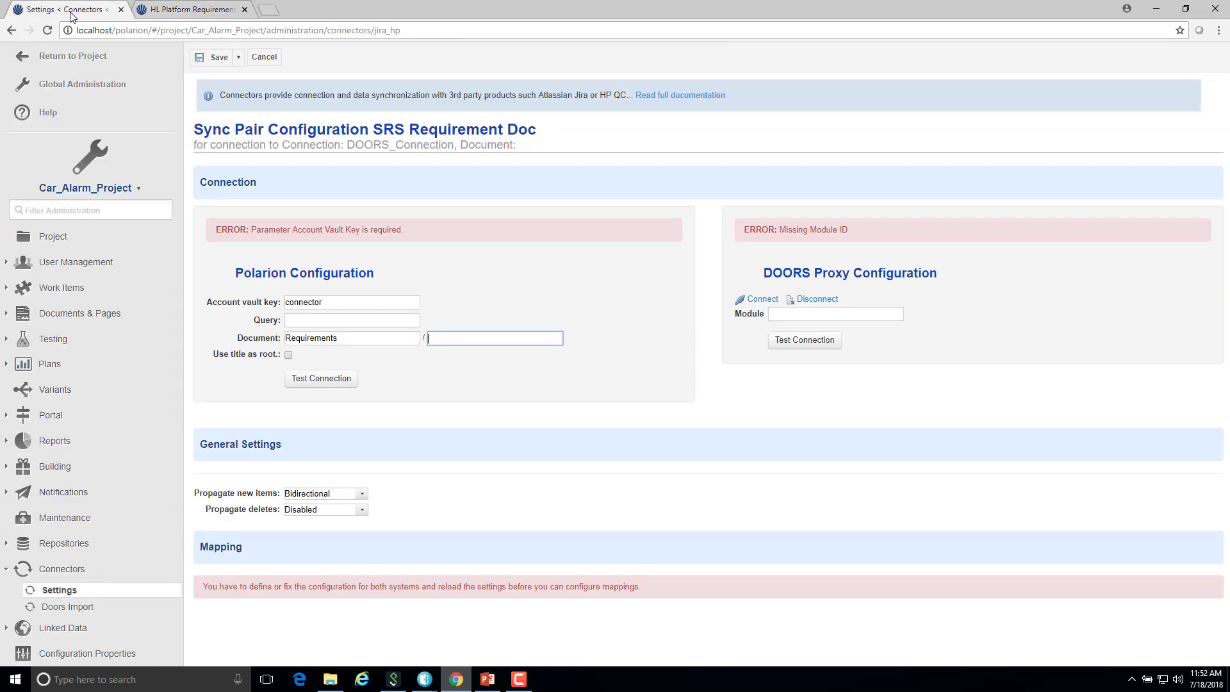
{"action": "type", "text": "Car Alarm SRS"}
{"action": "left_click", "coordinate": [288, 356]}
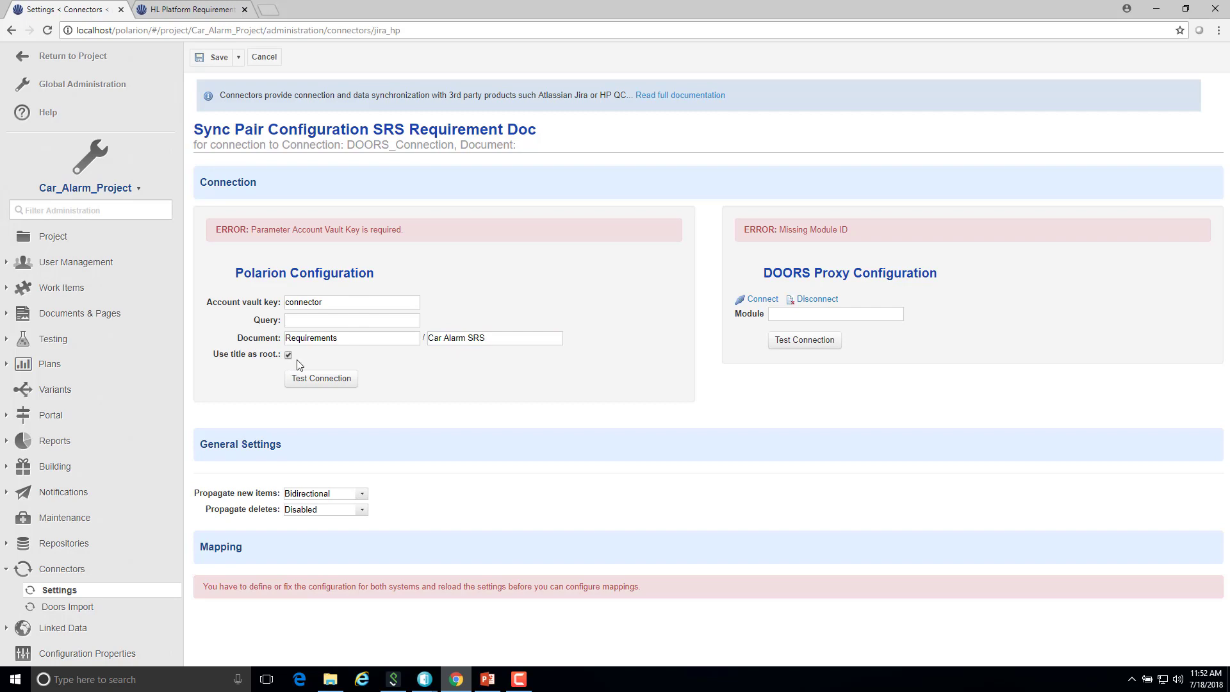
{"action": "left_click", "coordinate": [324, 380]}
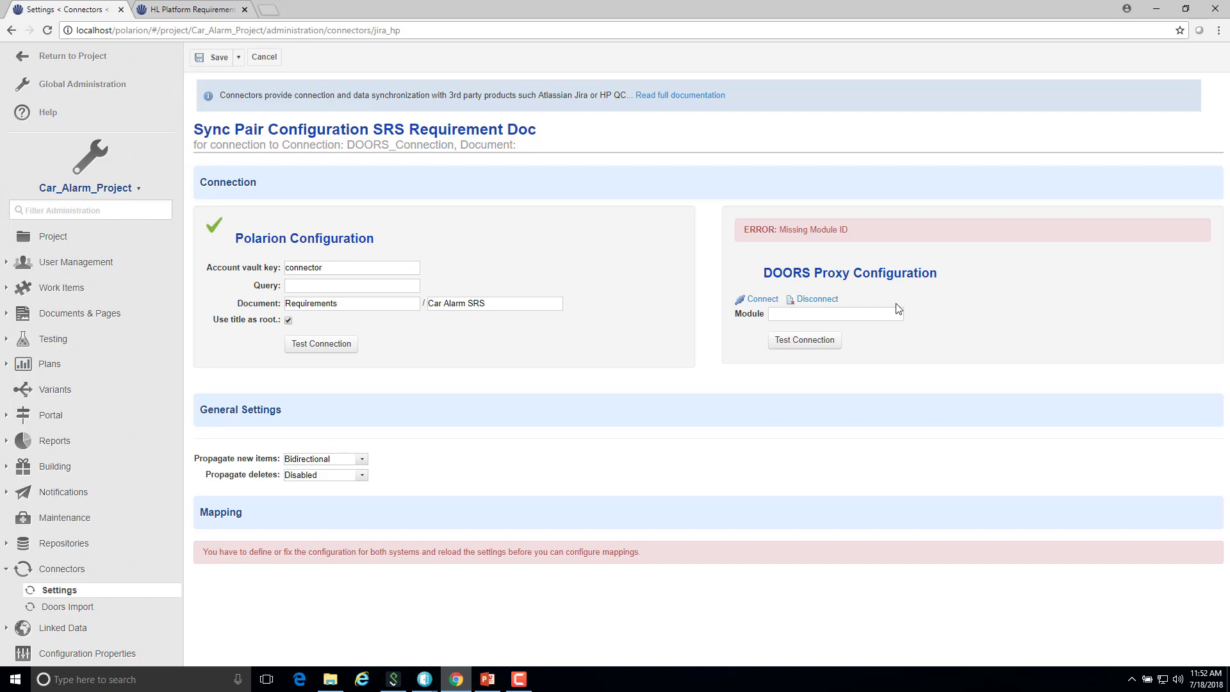
Switch to DOORS and close the open Car Alarm System SRS and HL Platform Requirements modules
{"action": "left_click", "coordinate": [424, 683]}
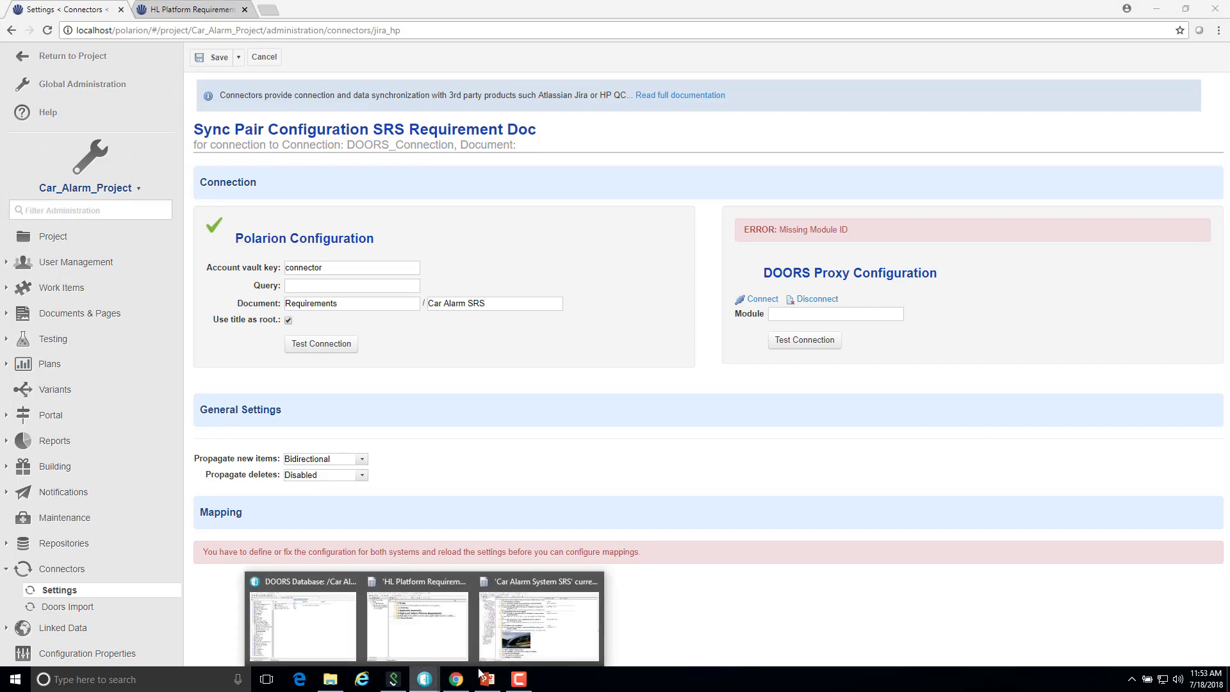
{"action": "left_click", "coordinate": [538, 645]}
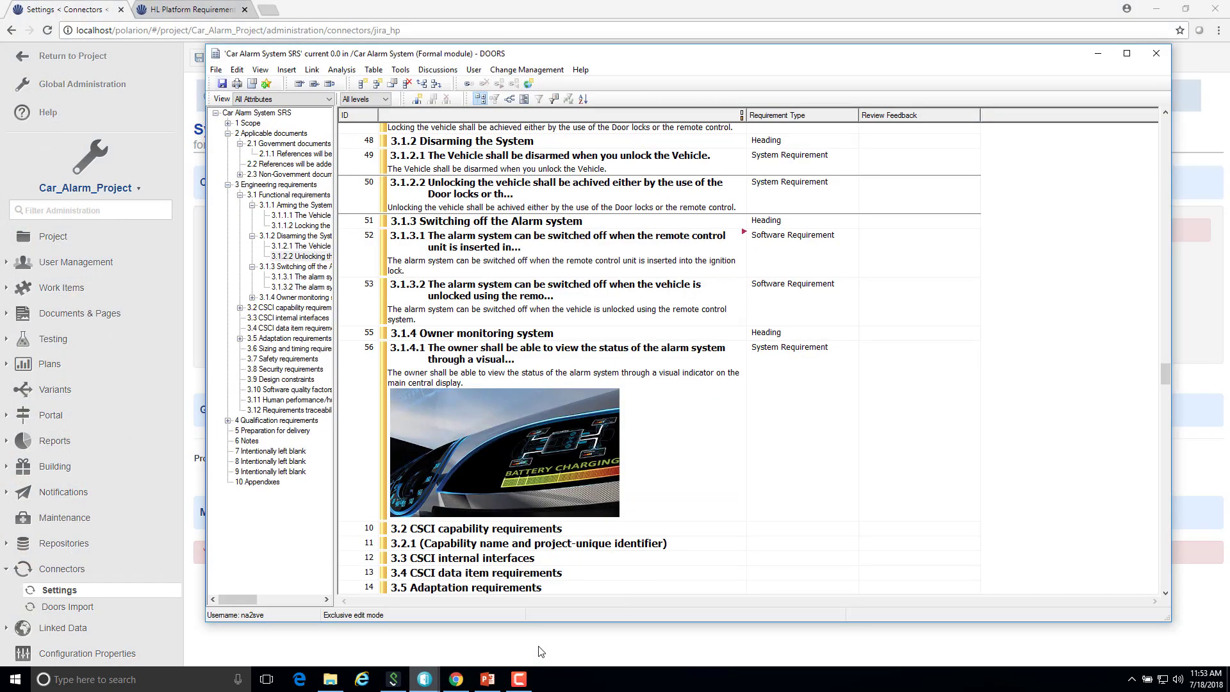
{"action": "left_click", "coordinate": [1153, 53]}
{"action": "mouse_move", "coordinate": [425, 673]}
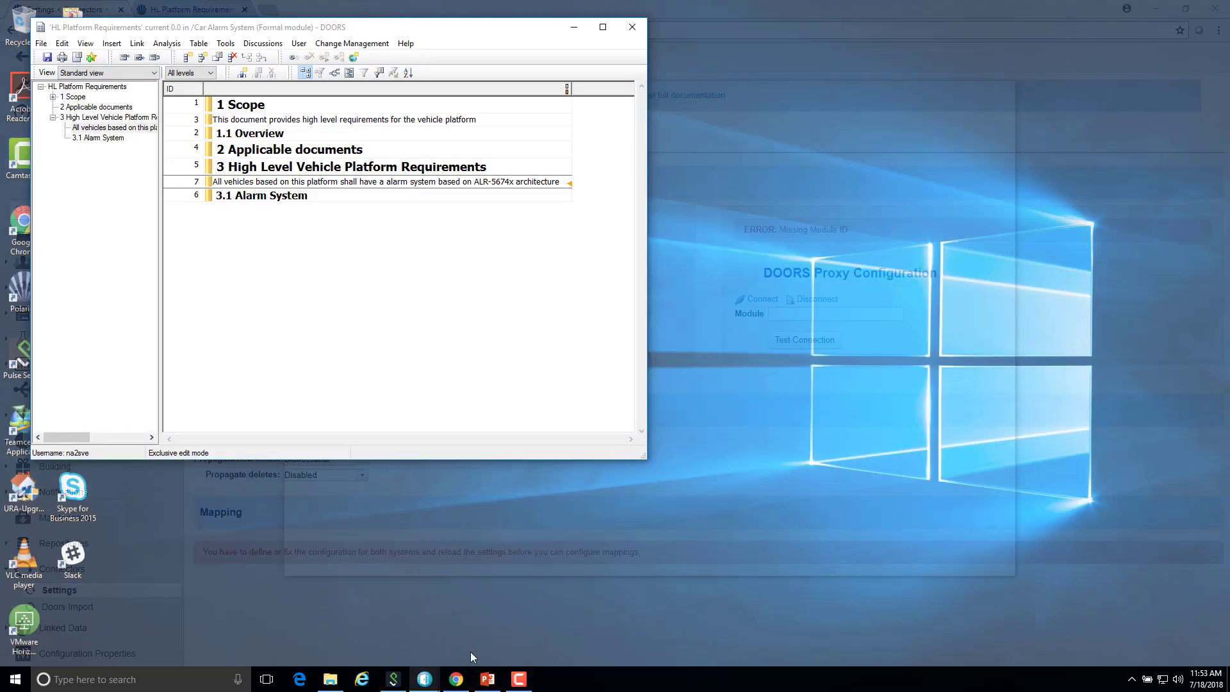
{"action": "left_click", "coordinate": [470, 653]}
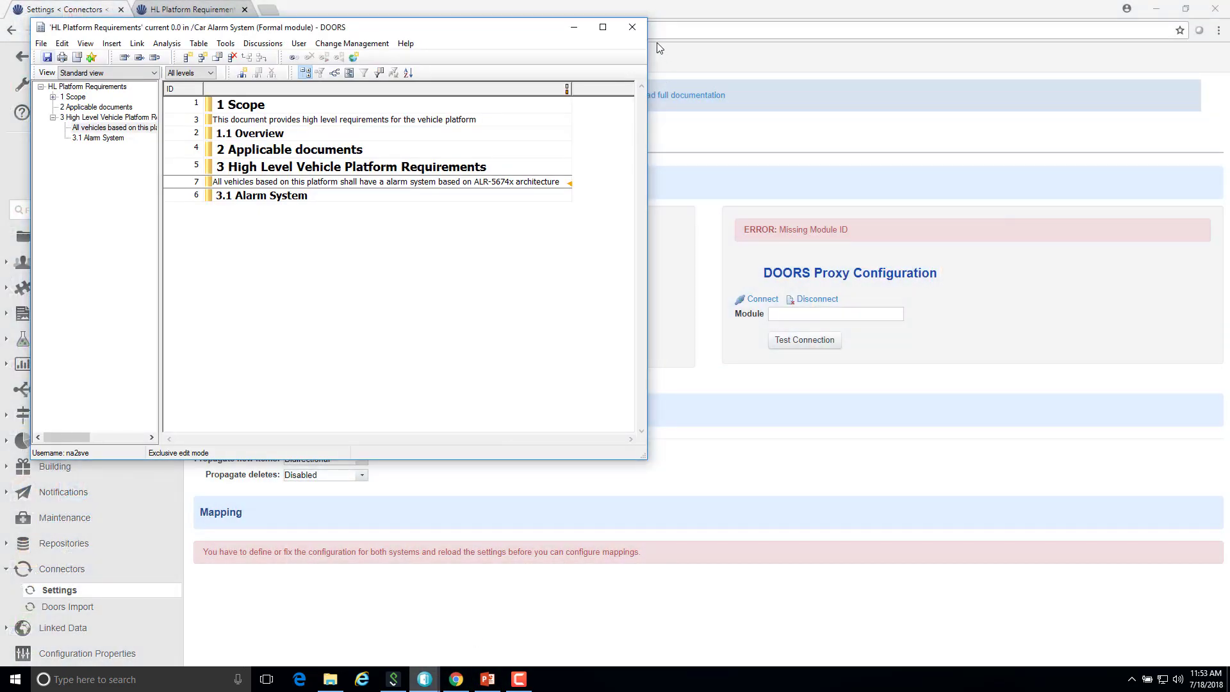
{"action": "left_click", "coordinate": [632, 27]}
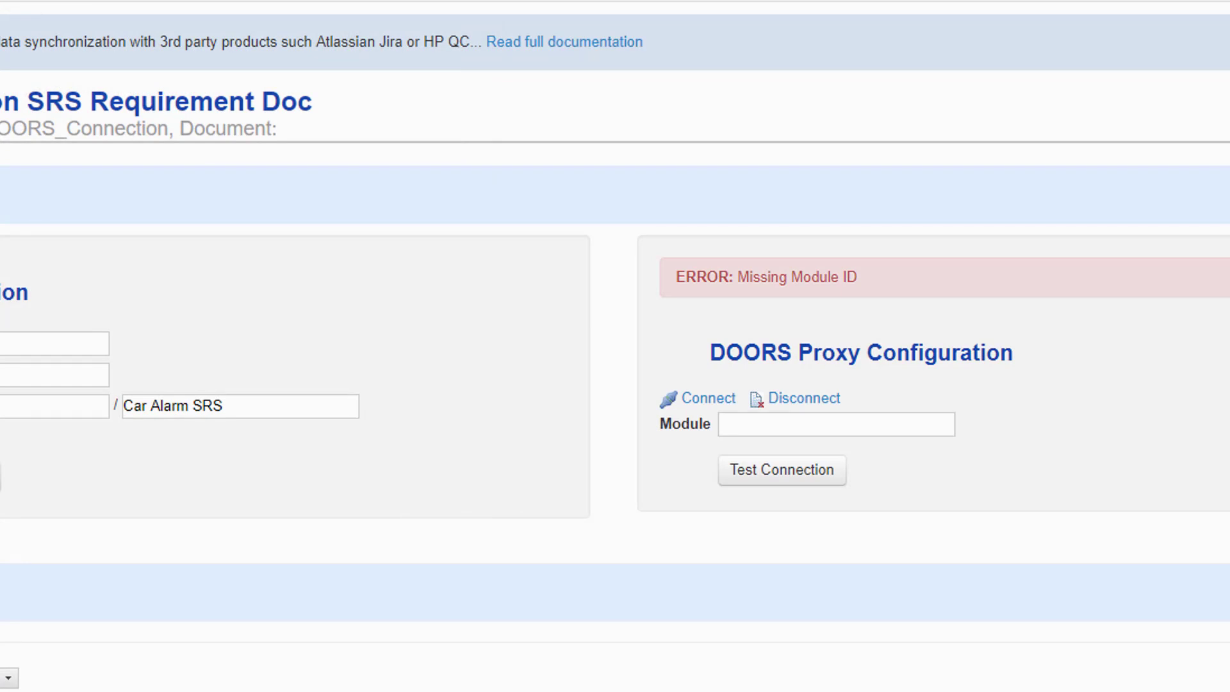
Copy the URL of the Car Alarm System SRS module from its properties in the DOORS database and close the properties
{"action": "left_click", "coordinate": [525, 689]}
{"action": "left_click_drag", "start_coordinate": [415, 32], "coordinate": [388, 36]}
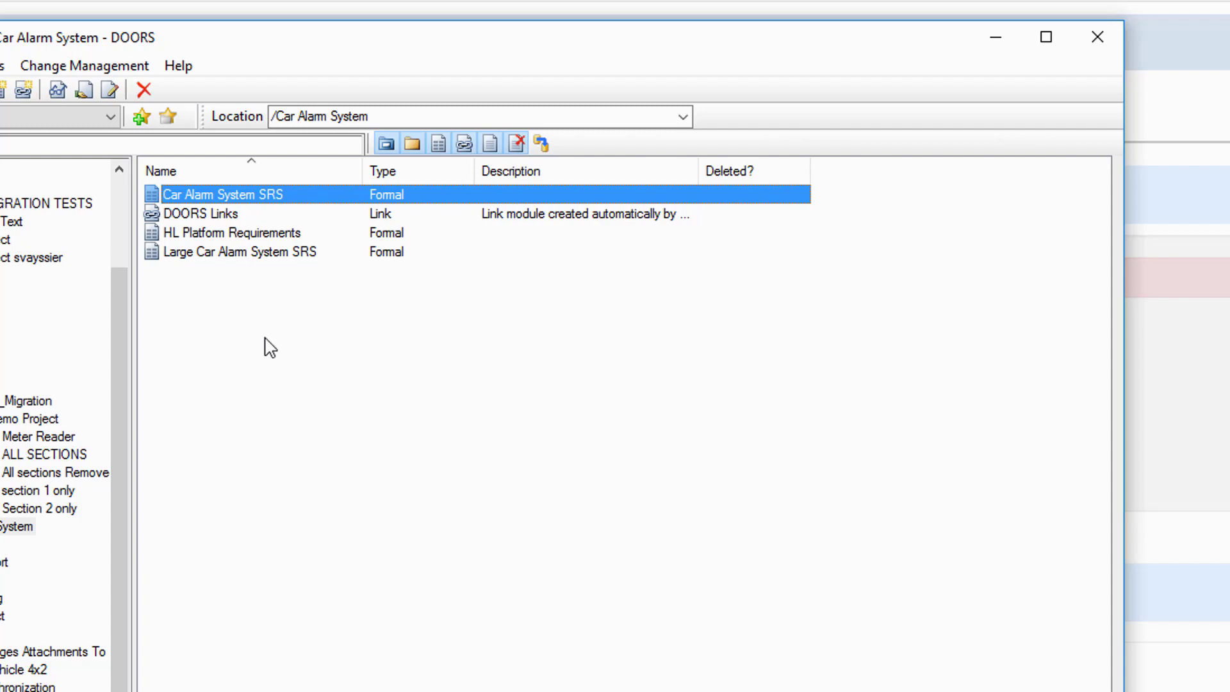
{"action": "right_click", "coordinate": [269, 200]}
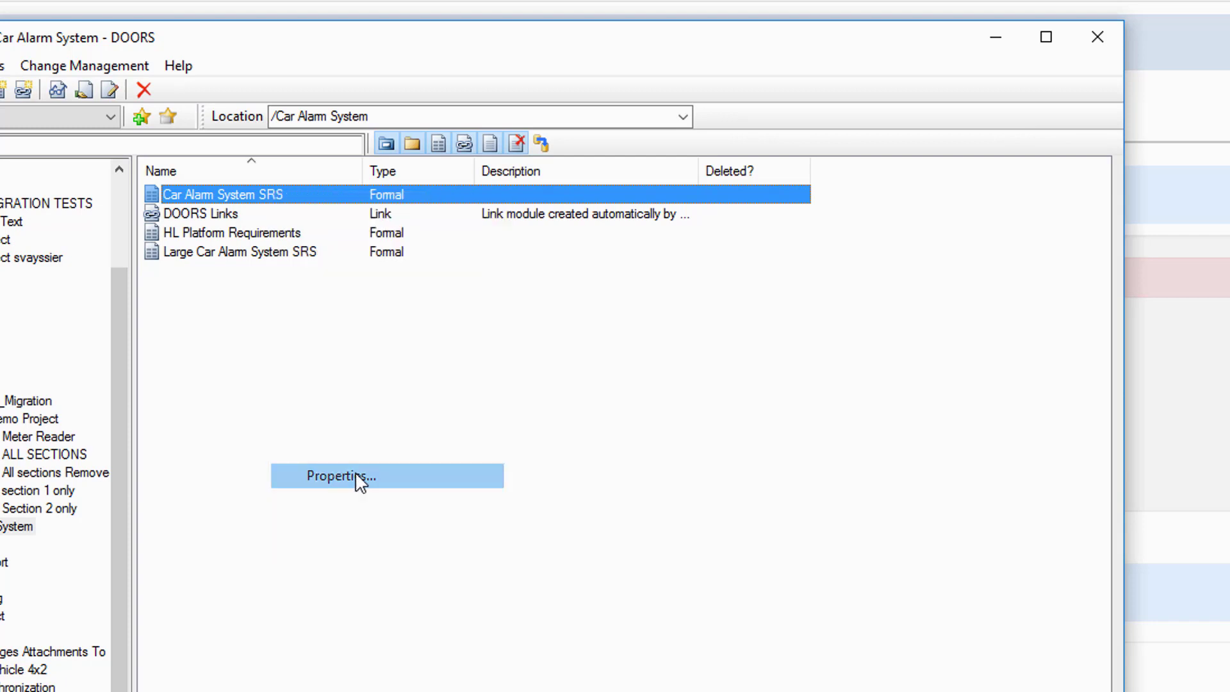
{"action": "left_click", "coordinate": [356, 475]}
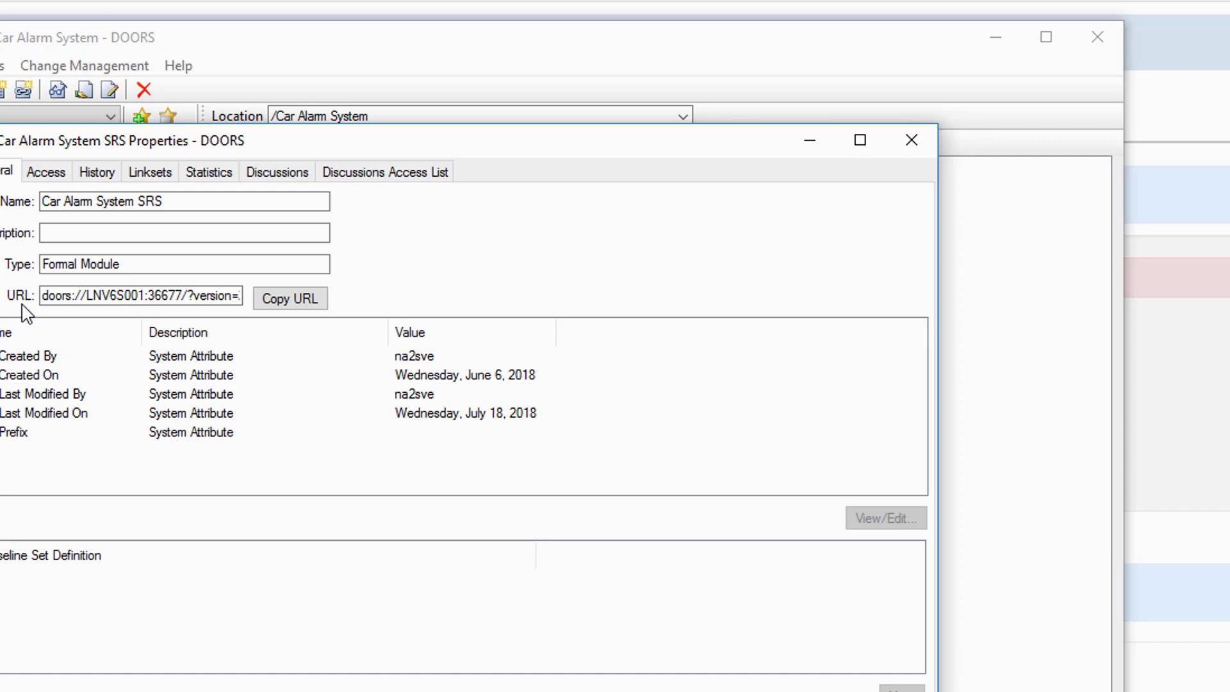
{"action": "left_click", "coordinate": [298, 303]}
{"action": "left_click", "coordinate": [912, 140]}
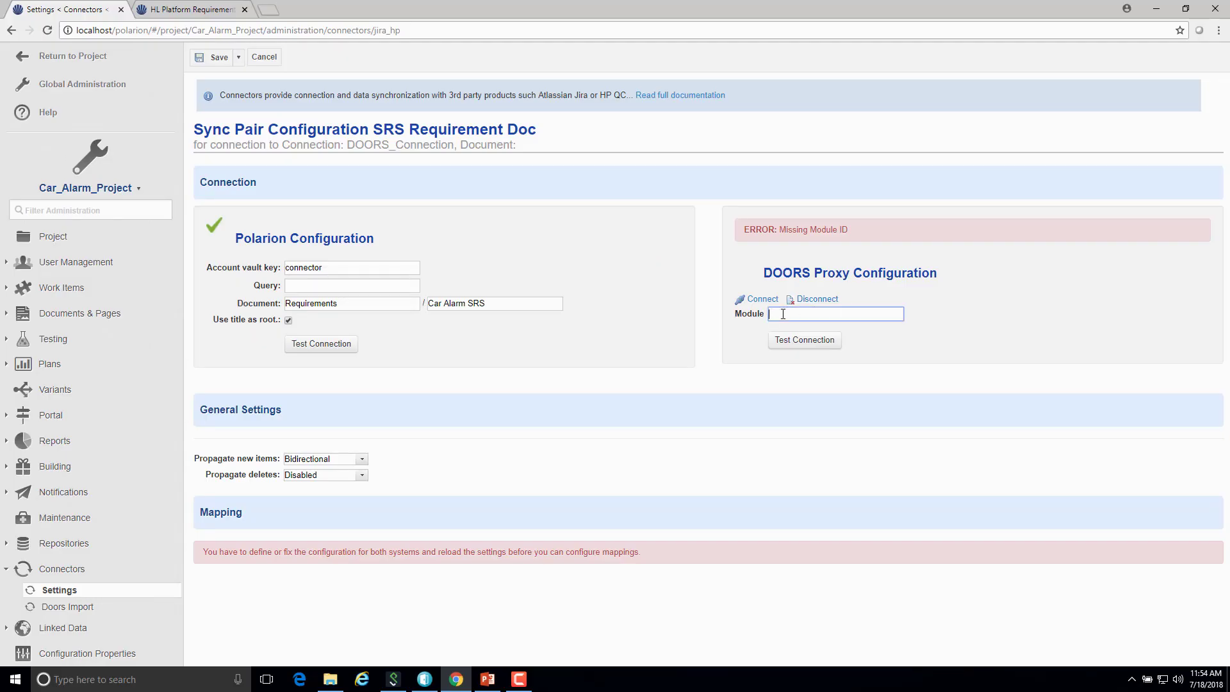
Paste the copied module URL as the module in the DOORS Proxy Configuration and test the connection
{"action": "right_click", "coordinate": [785, 312]}
{"action": "left_click", "coordinate": [820, 391]}
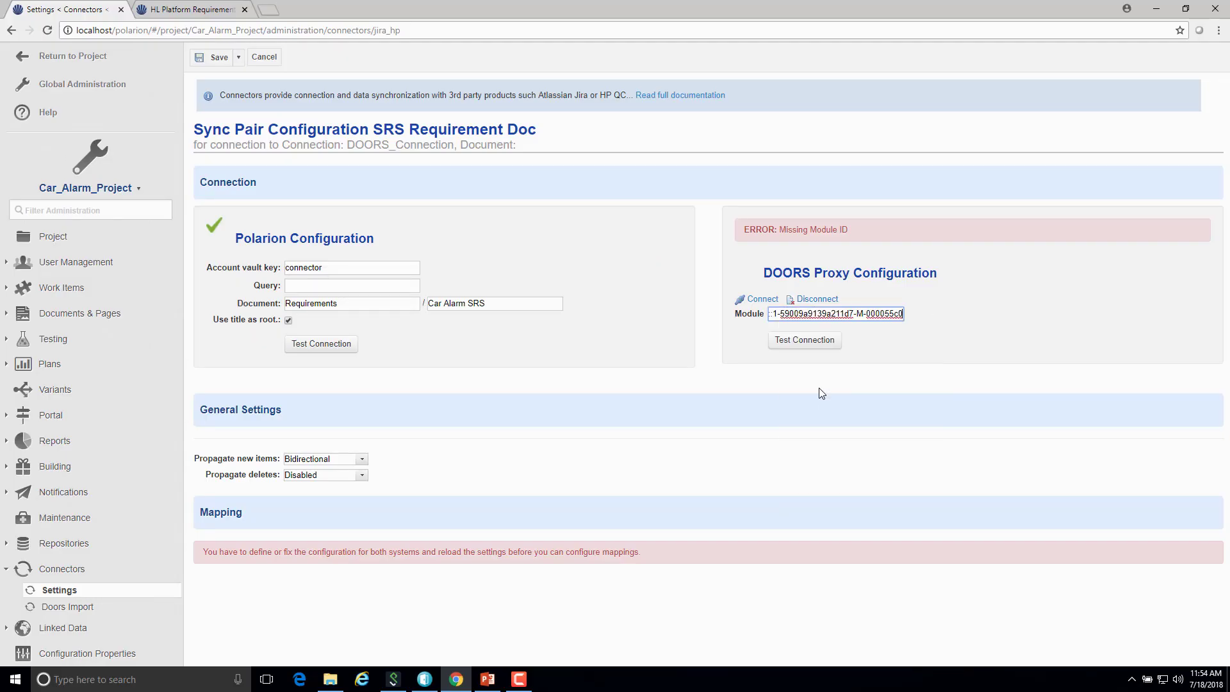
{"action": "left_click", "coordinate": [805, 341]}
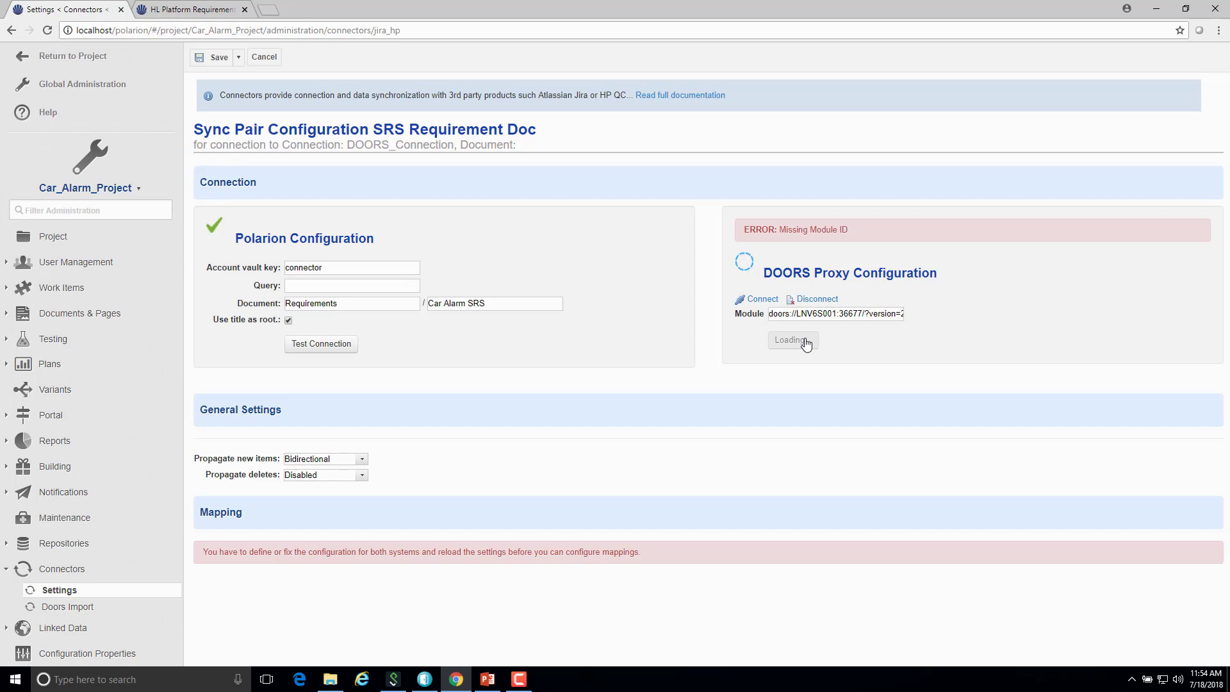
Activate the DOORS connection by copying its DXL script, running it in the DOORS DXL editor, and returning to Polarion
{"action": "left_click", "coordinate": [772, 301]}
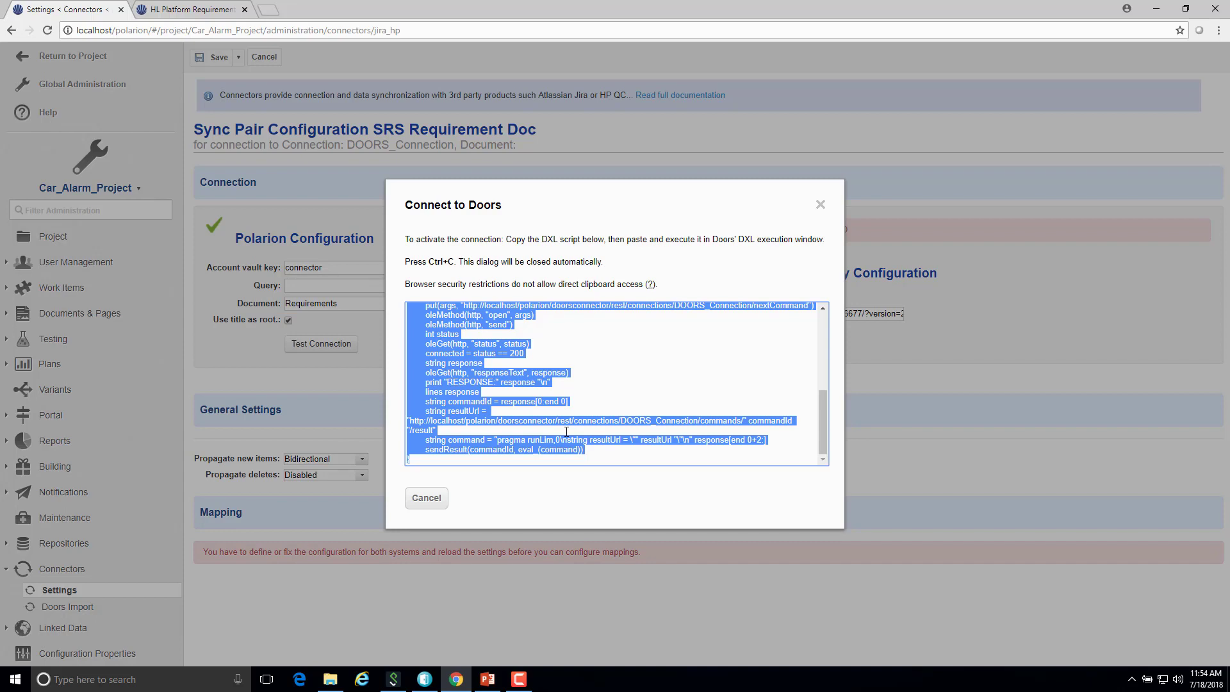
{"action": "key", "text": "ctrl+c"}
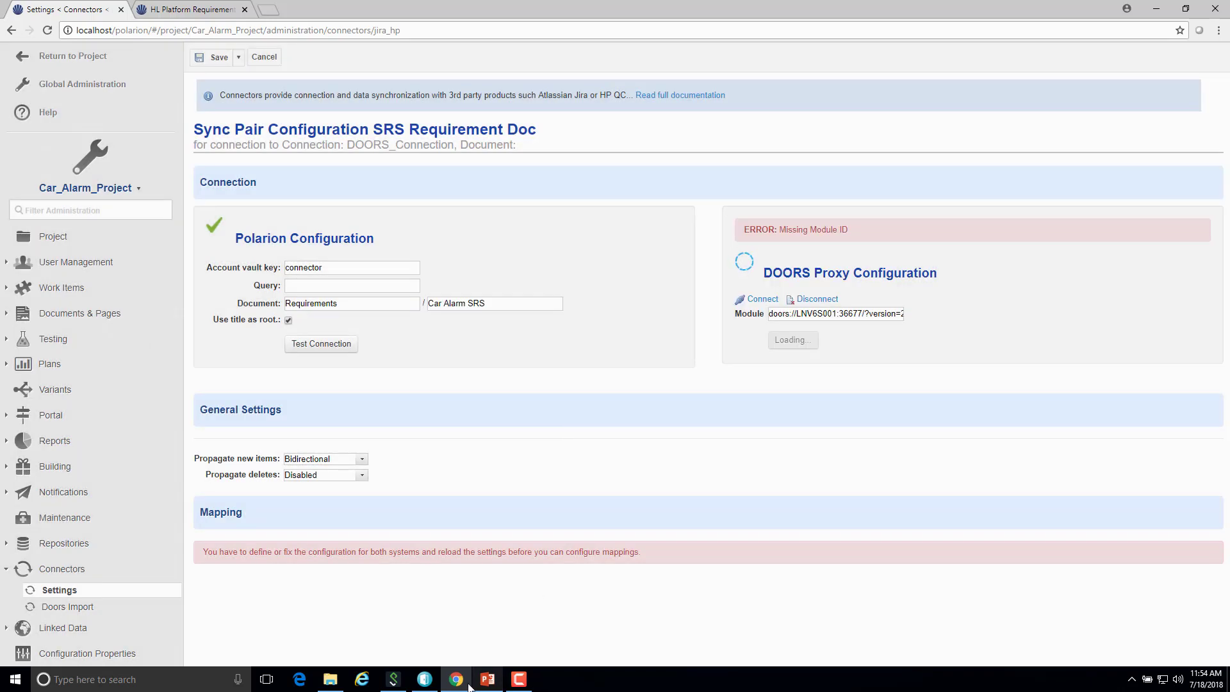
{"action": "left_click", "coordinate": [425, 684]}
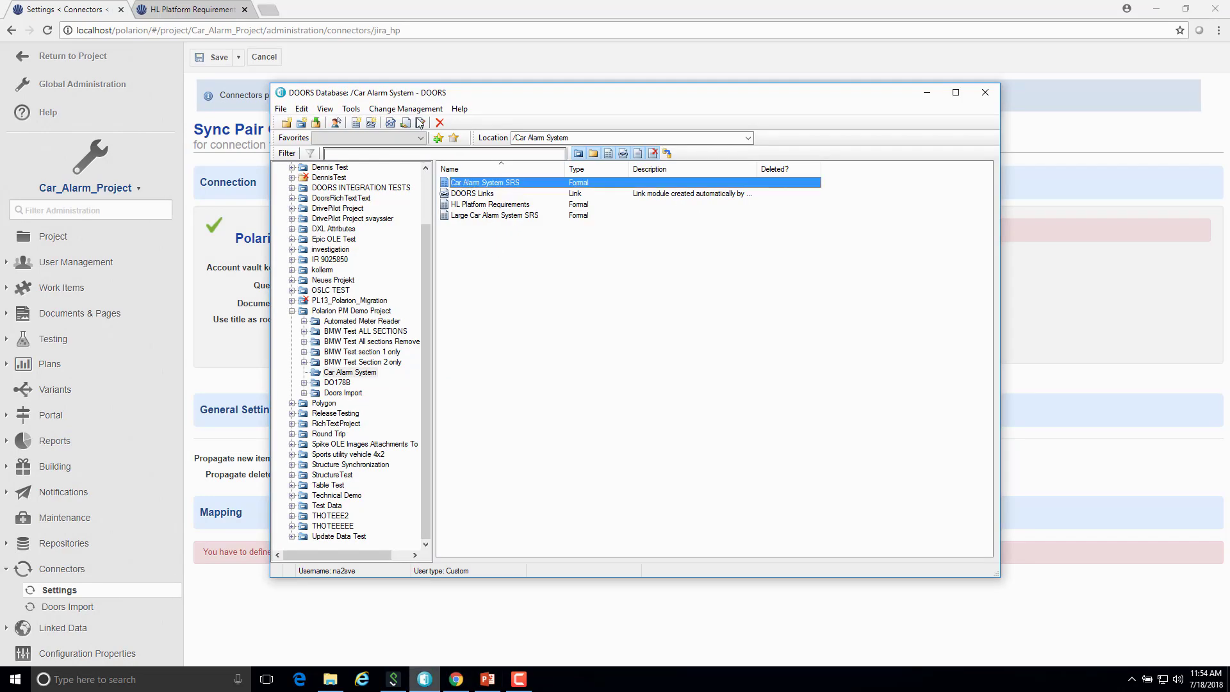
{"action": "left_click", "coordinate": [351, 108]}
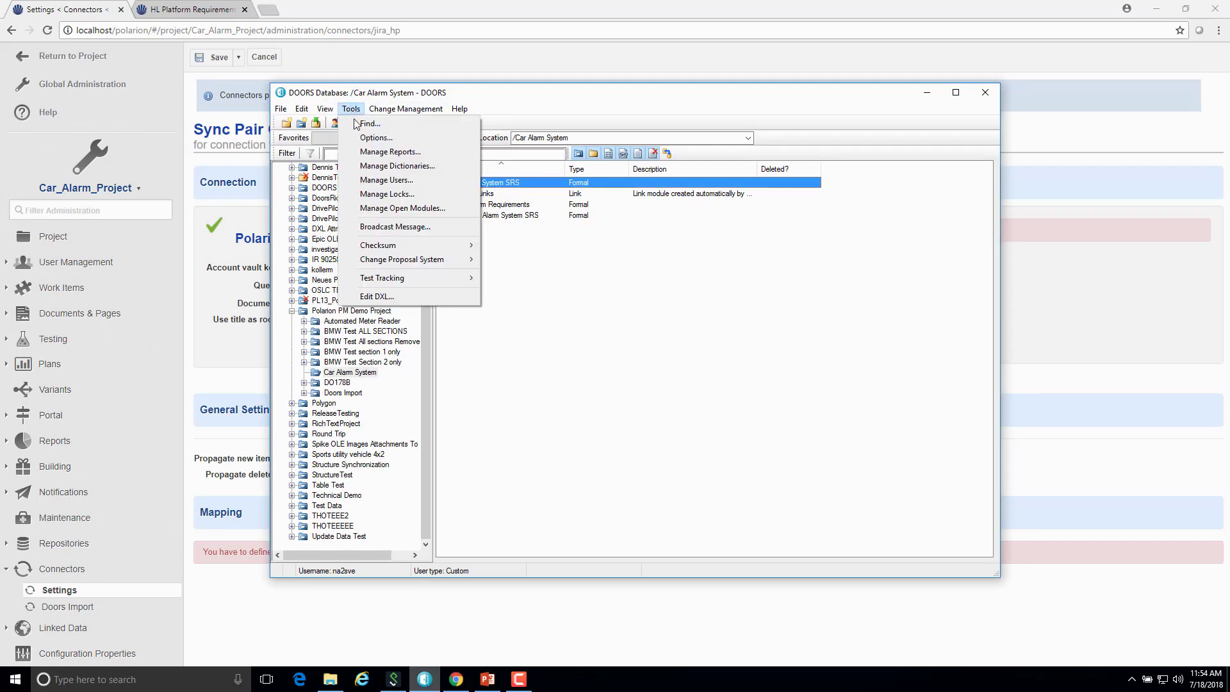
{"action": "left_click", "coordinate": [383, 298]}
{"action": "key", "text": "ctrl+v"}
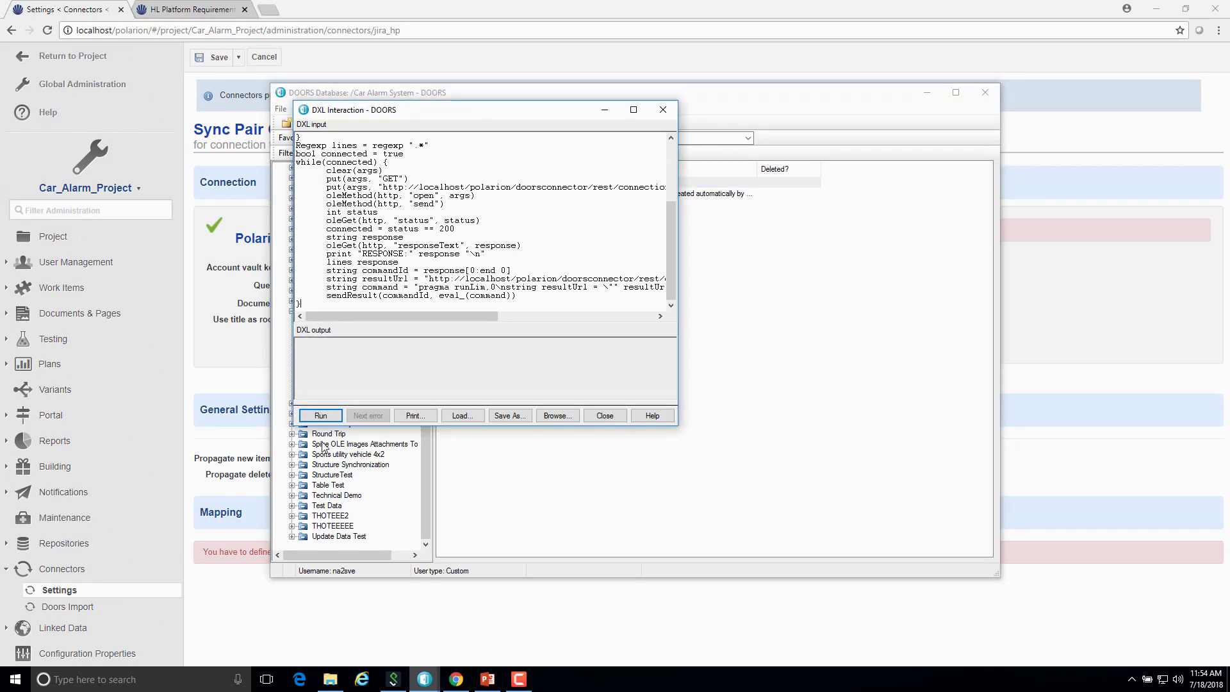
{"action": "left_click", "coordinate": [316, 416]}
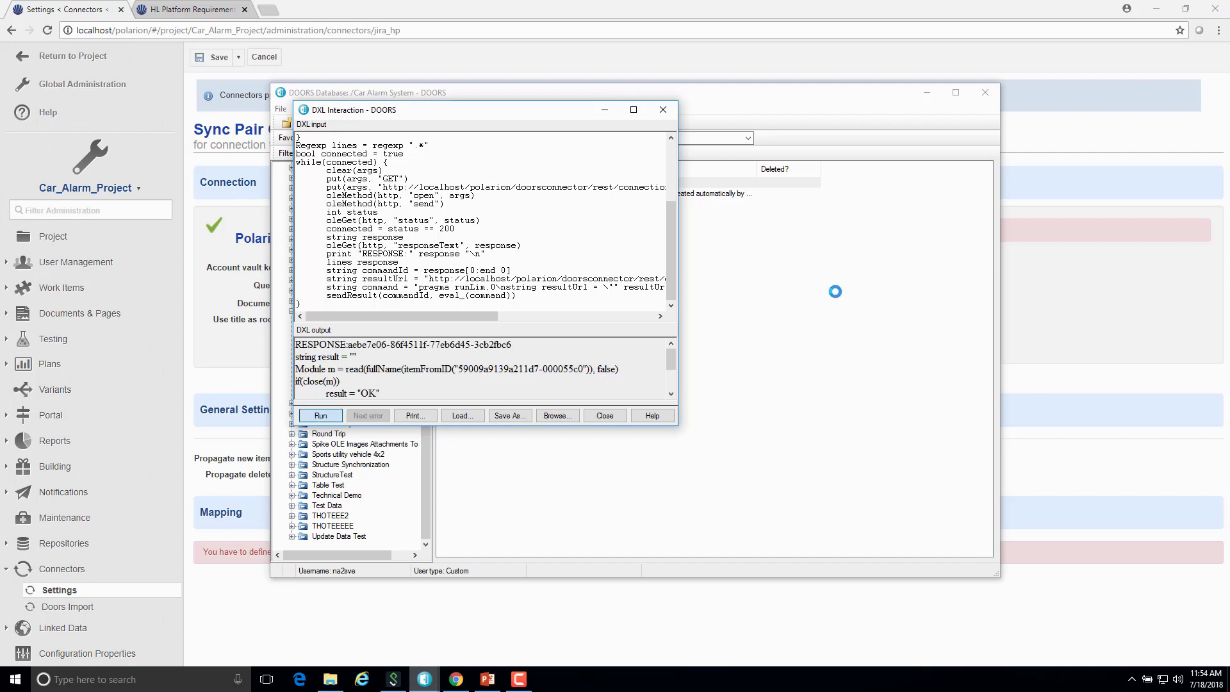
{"action": "left_click", "coordinate": [1038, 57]}
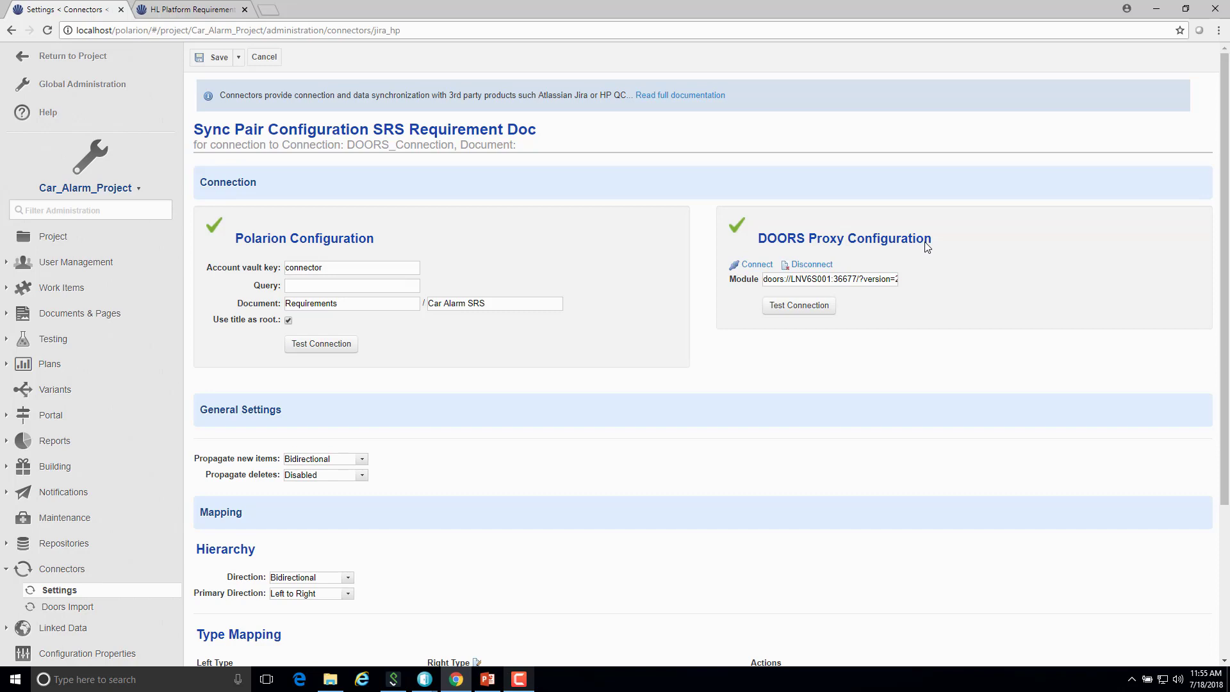
Set the type attribute for the advanced type mapping to Requirement Type
{"action": "scroll", "coordinate": [925, 246], "scroll_direction": "down", "scroll_amount": 3}
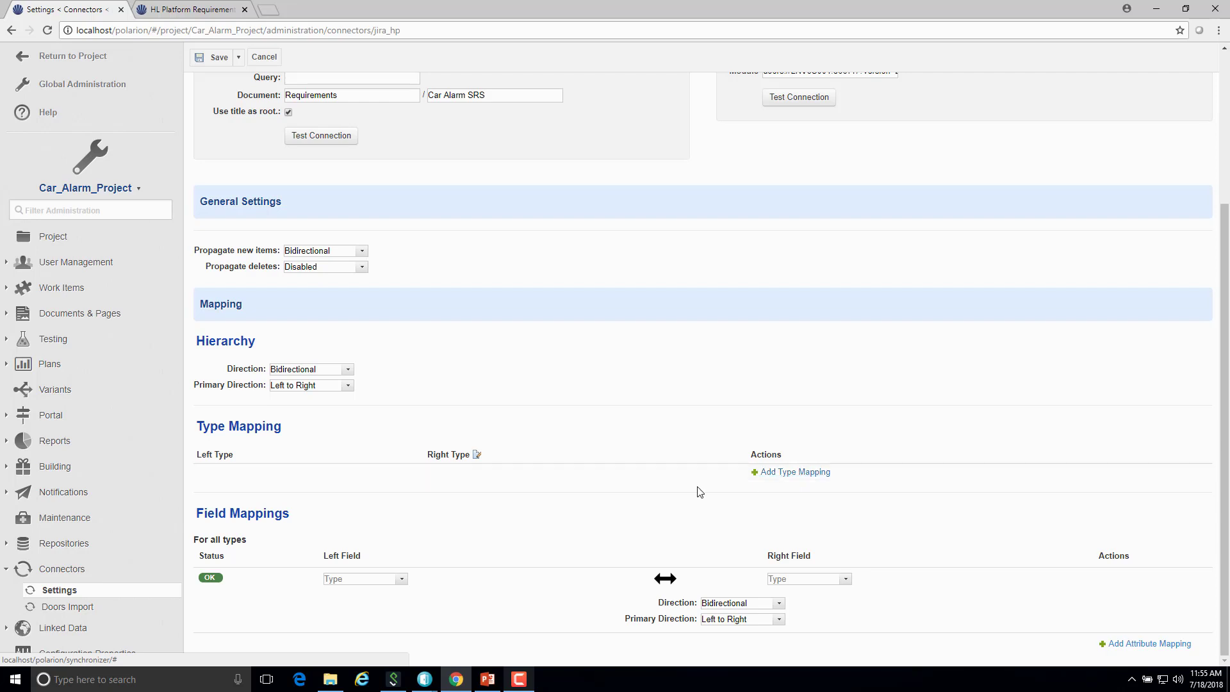
{"action": "left_click", "coordinate": [479, 456]}
{"action": "left_click", "coordinate": [653, 271]}
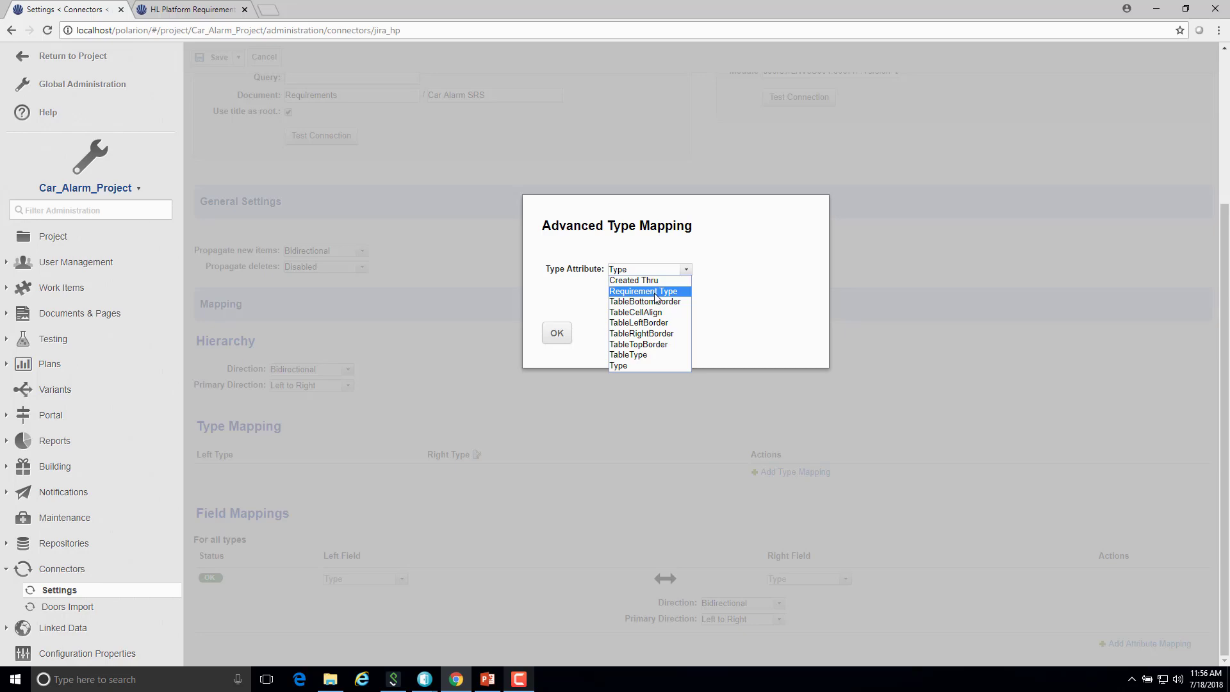
{"action": "left_click", "coordinate": [656, 292]}
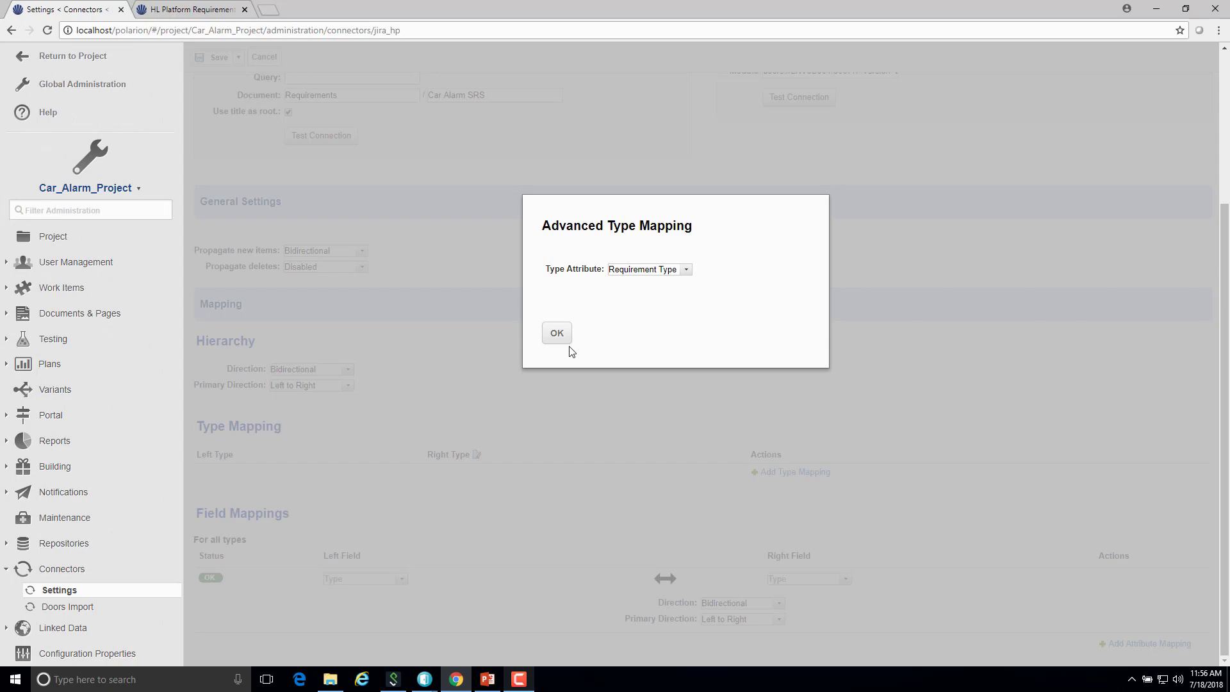
{"action": "left_click", "coordinate": [557, 334]}
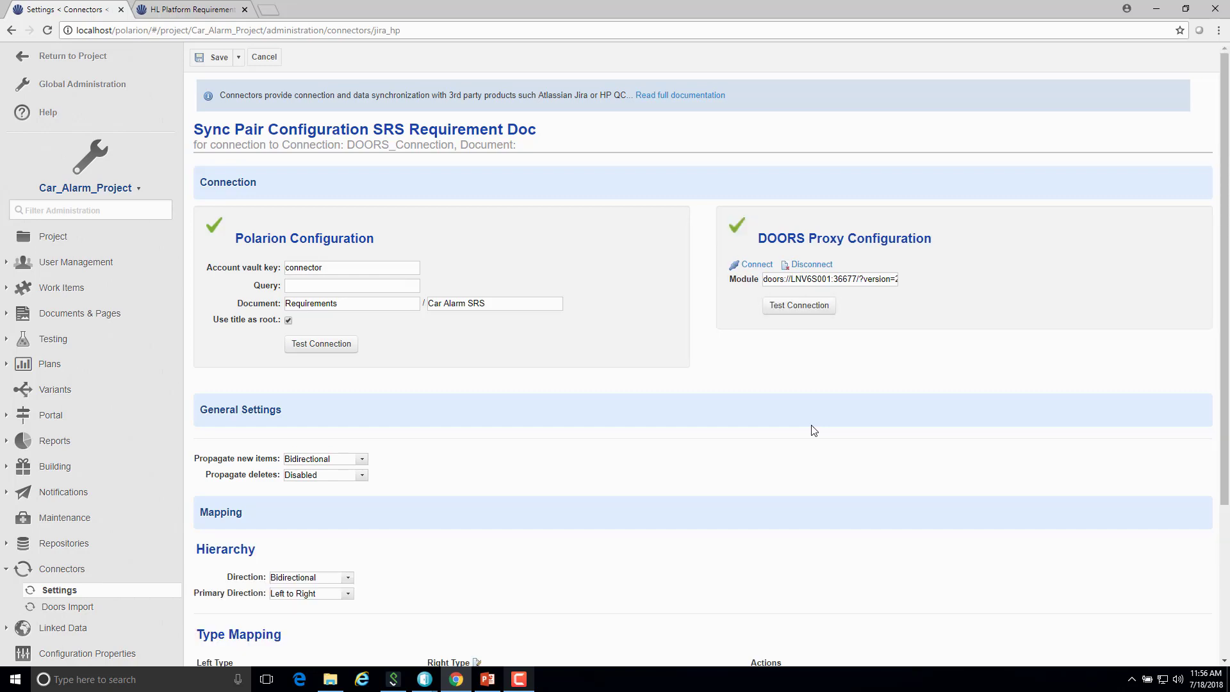
Add two type mappings that link DOORS Heading to the --Empty-- and Heading requirement types
{"action": "scroll", "coordinate": [814, 430], "scroll_direction": "down", "scroll_amount": 3}
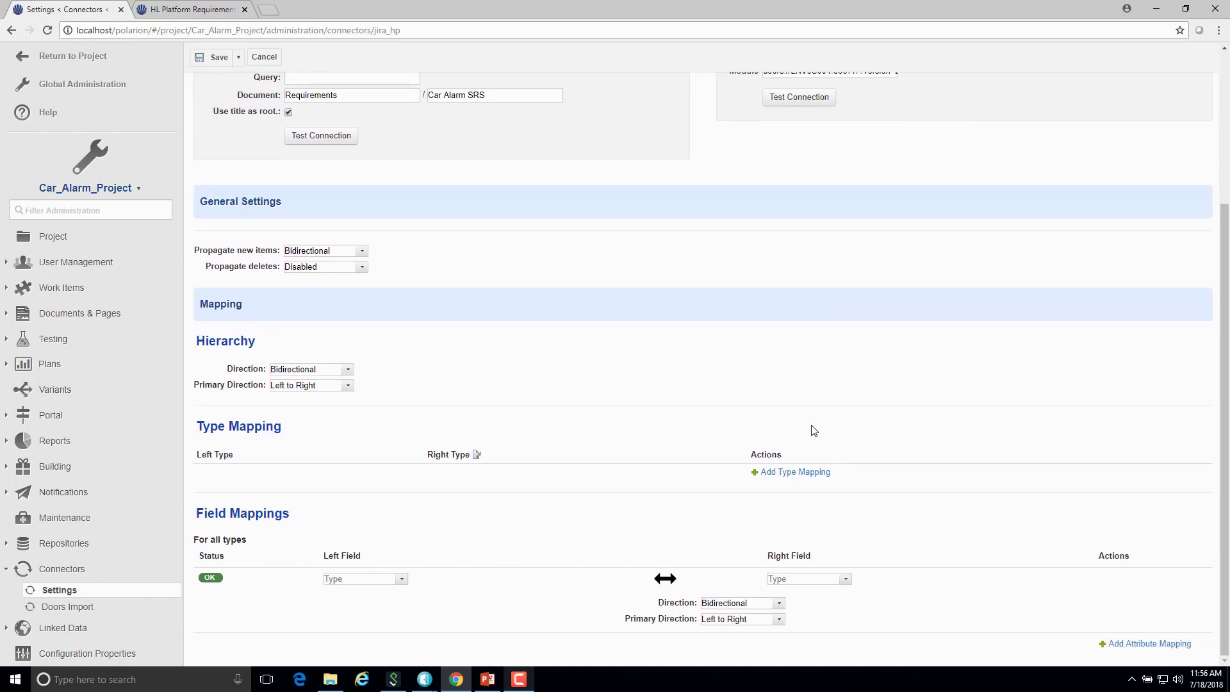
{"action": "left_click", "coordinate": [792, 473]}
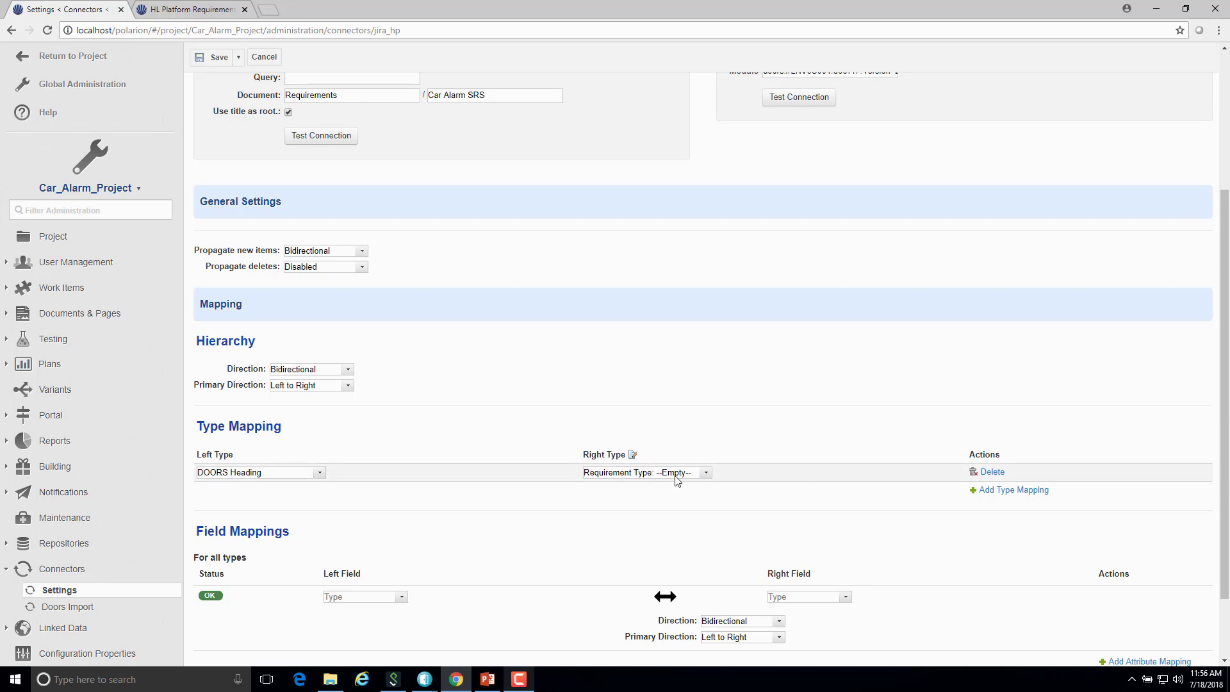
{"action": "left_click", "coordinate": [265, 474]}
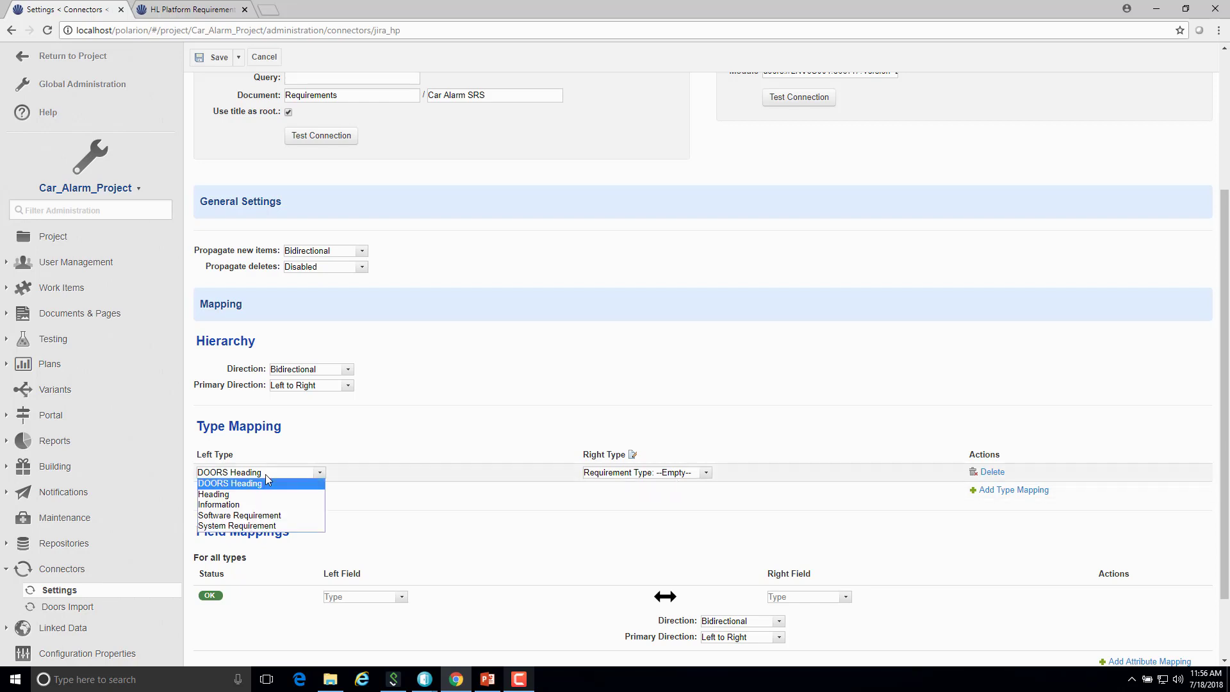
{"action": "left_click", "coordinate": [265, 474]}
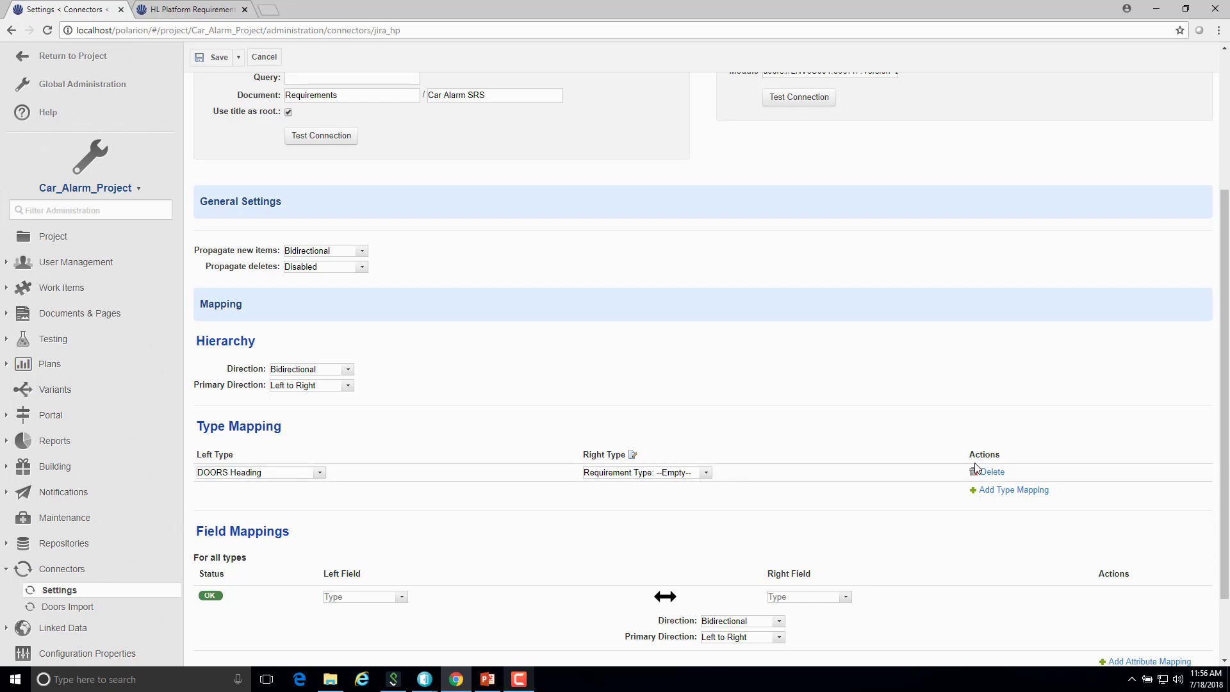
{"action": "left_click", "coordinate": [1003, 491]}
{"action": "left_click", "coordinate": [637, 490]}
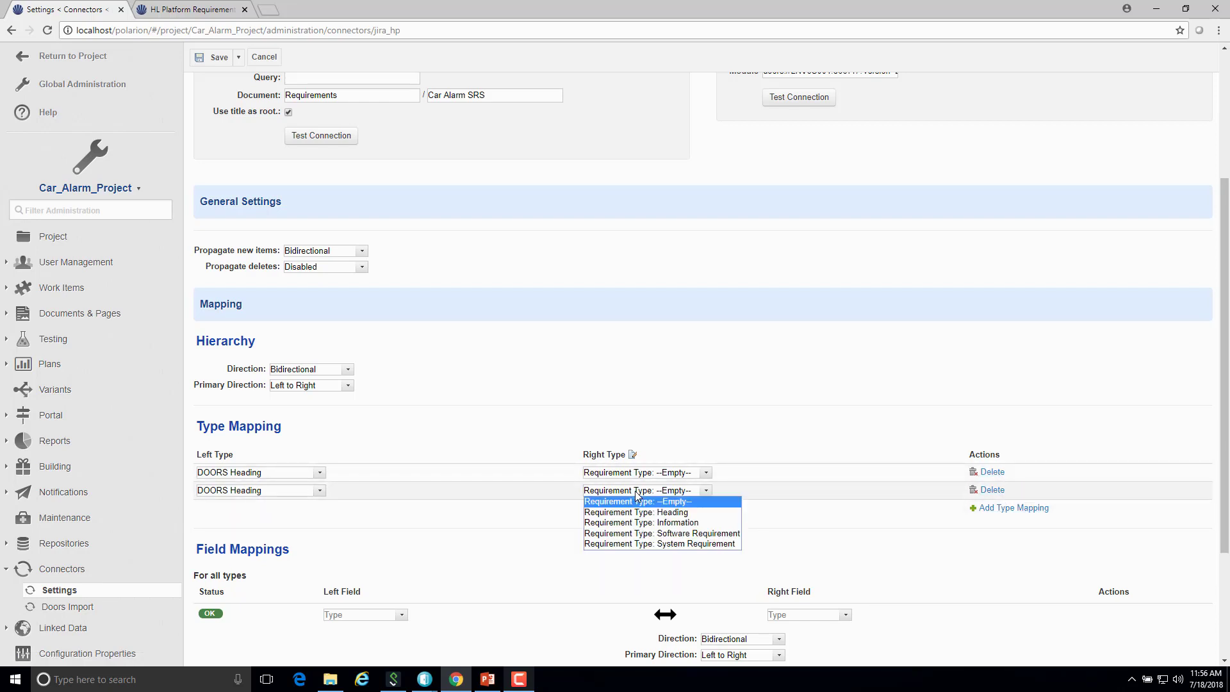
{"action": "left_click", "coordinate": [644, 511]}
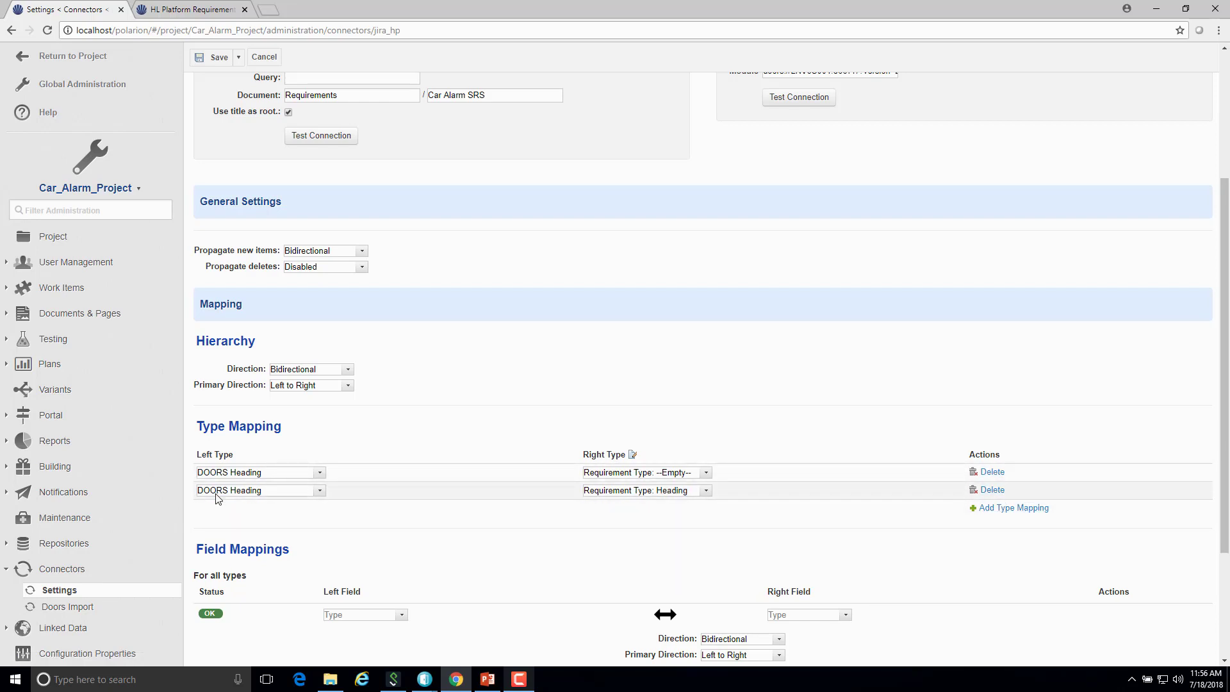
Add a type mapping between Information and Requirement Type: Information
{"action": "left_click", "coordinate": [1002, 508]}
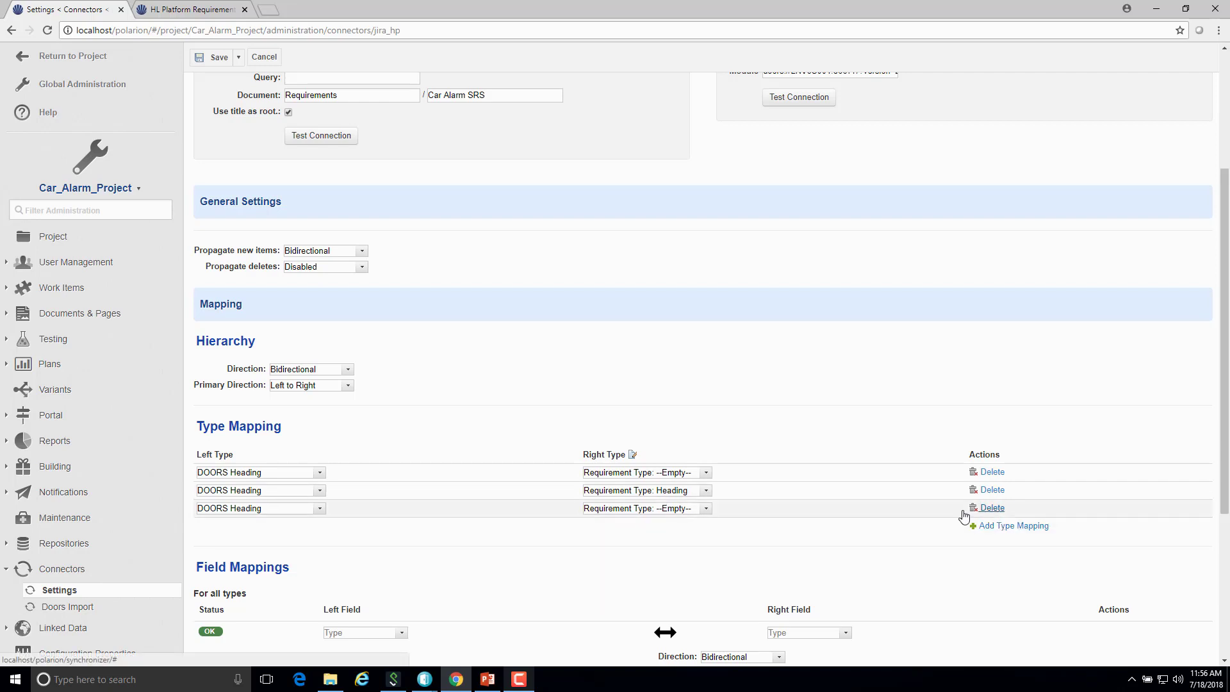
{"action": "left_click", "coordinate": [609, 510]}
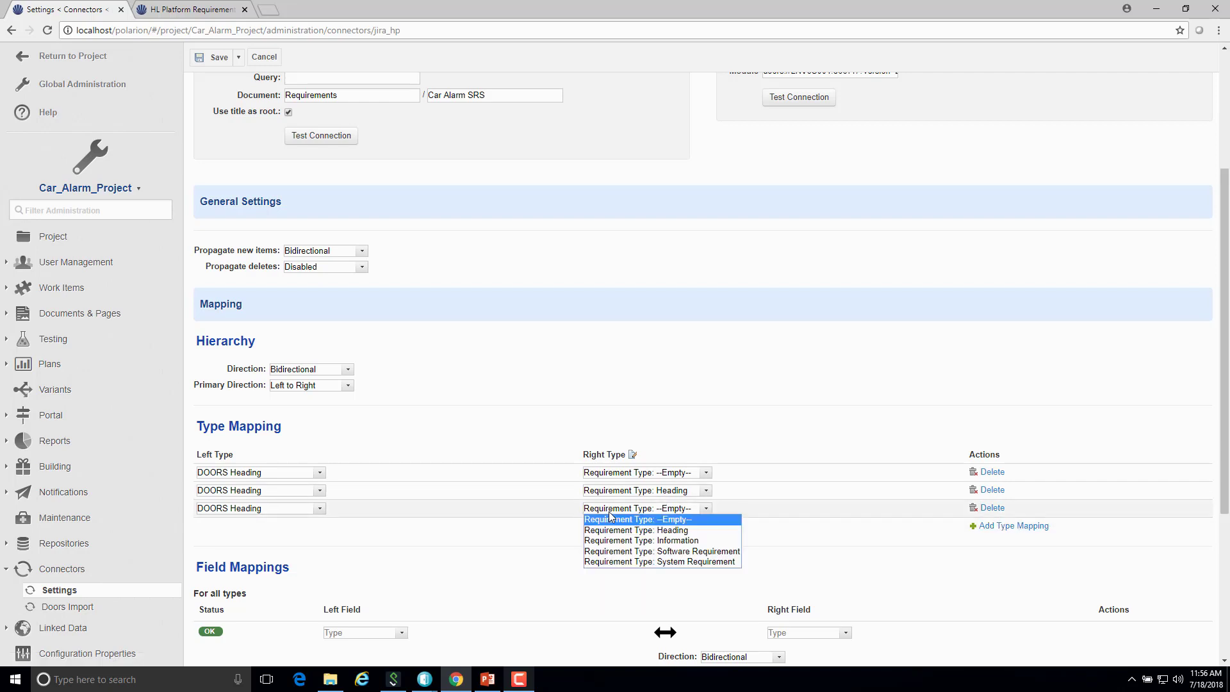
{"action": "left_click", "coordinate": [619, 540]}
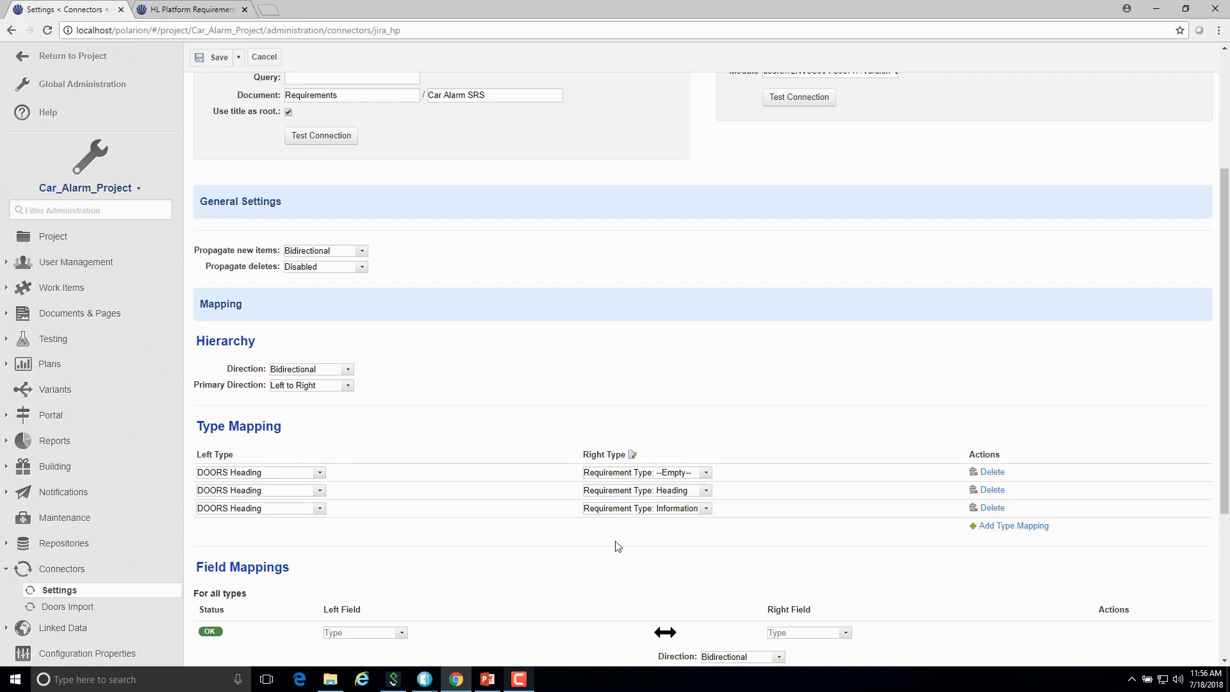
{"action": "left_click", "coordinate": [236, 511]}
{"action": "left_click", "coordinate": [269, 540]}
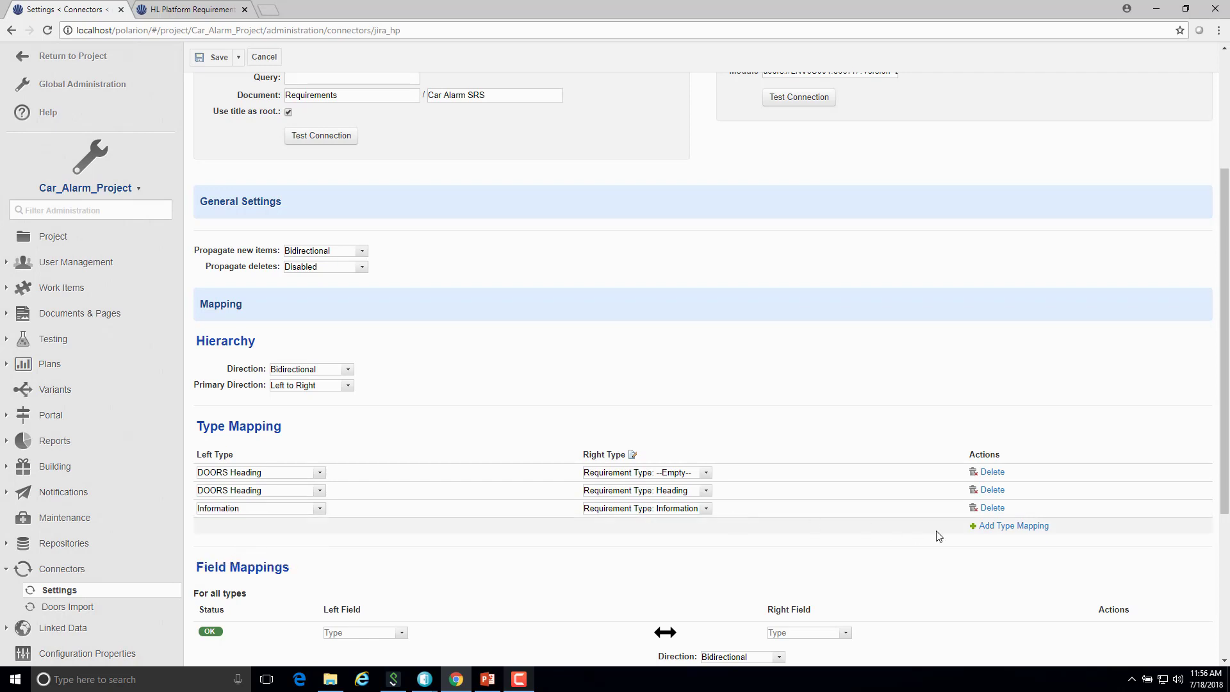
Add a type mapping between Software Requirement and Requirement Type: Software Requirement
{"action": "left_click", "coordinate": [1002, 525]}
{"action": "left_click", "coordinate": [636, 527]}
{"action": "left_click", "coordinate": [644, 561]}
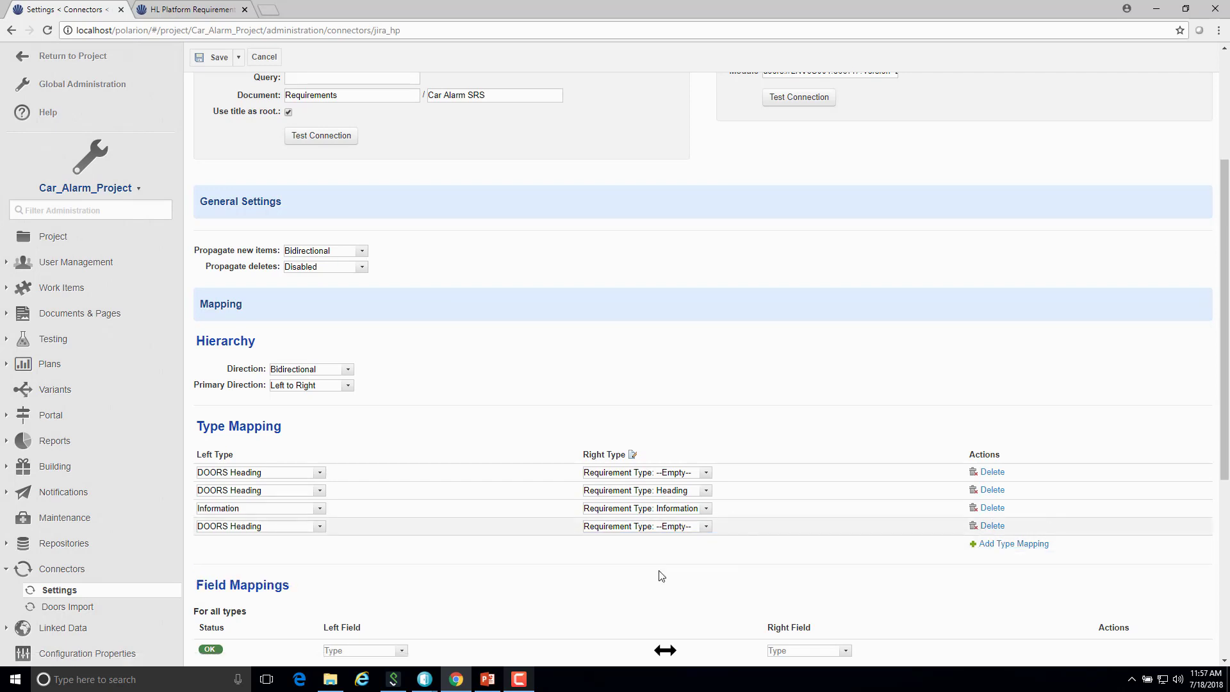
{"action": "left_click", "coordinate": [274, 533]}
{"action": "left_click", "coordinate": [266, 570]}
Add a type mapping between System Requirement and Requirement Type: System Requirement
{"action": "left_click", "coordinate": [999, 544]}
{"action": "left_click", "coordinate": [640, 544]}
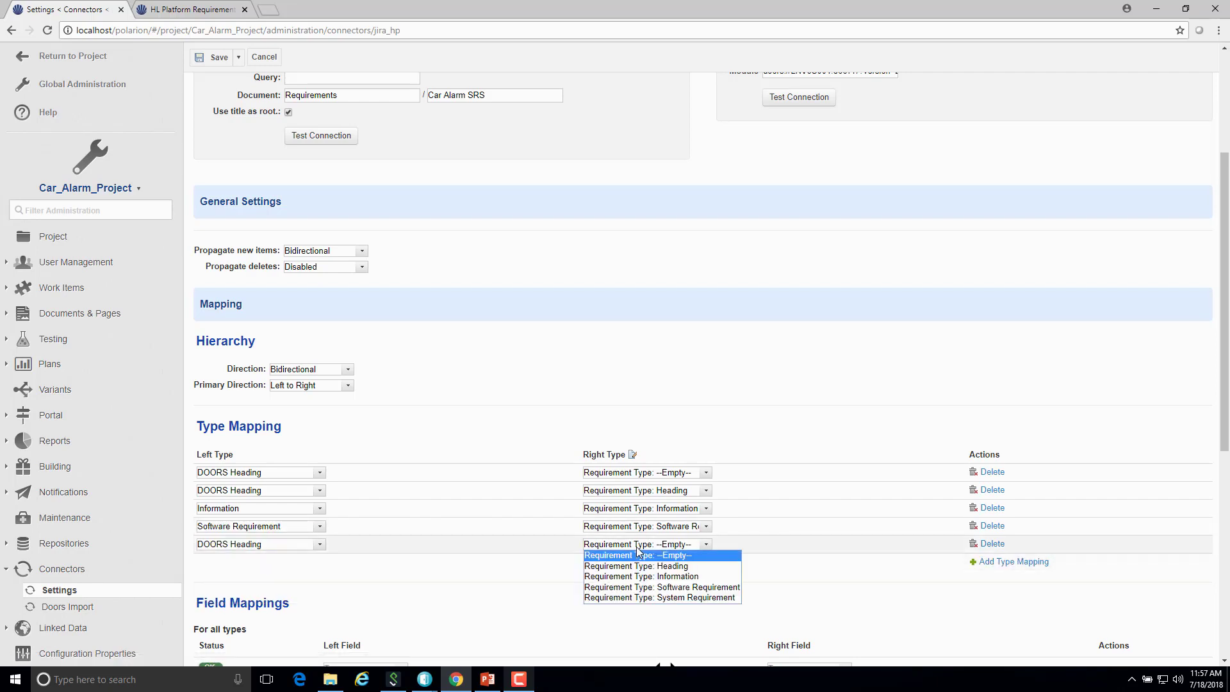
{"action": "left_click", "coordinate": [663, 597]}
{"action": "left_click", "coordinate": [239, 545]}
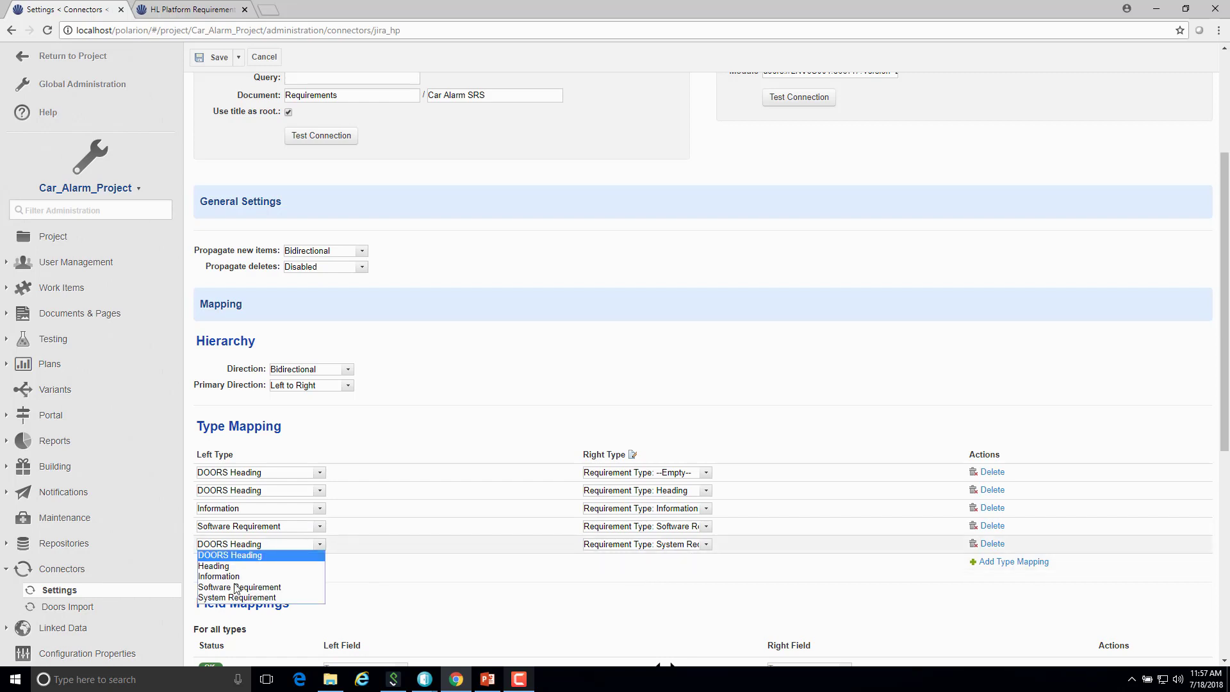
{"action": "left_click", "coordinate": [241, 597]}
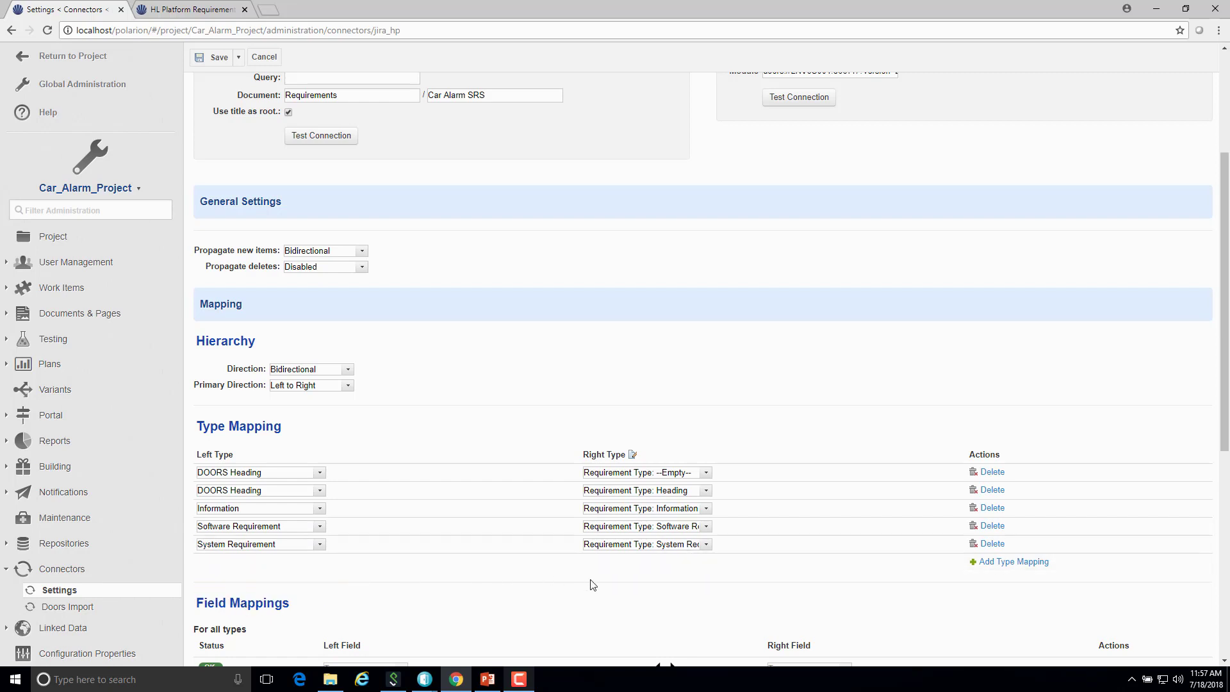
Add an attribute mapping for all types that links the Title field to Object Heading
{"action": "scroll", "coordinate": [592, 584], "scroll_direction": "down", "scroll_amount": 2}
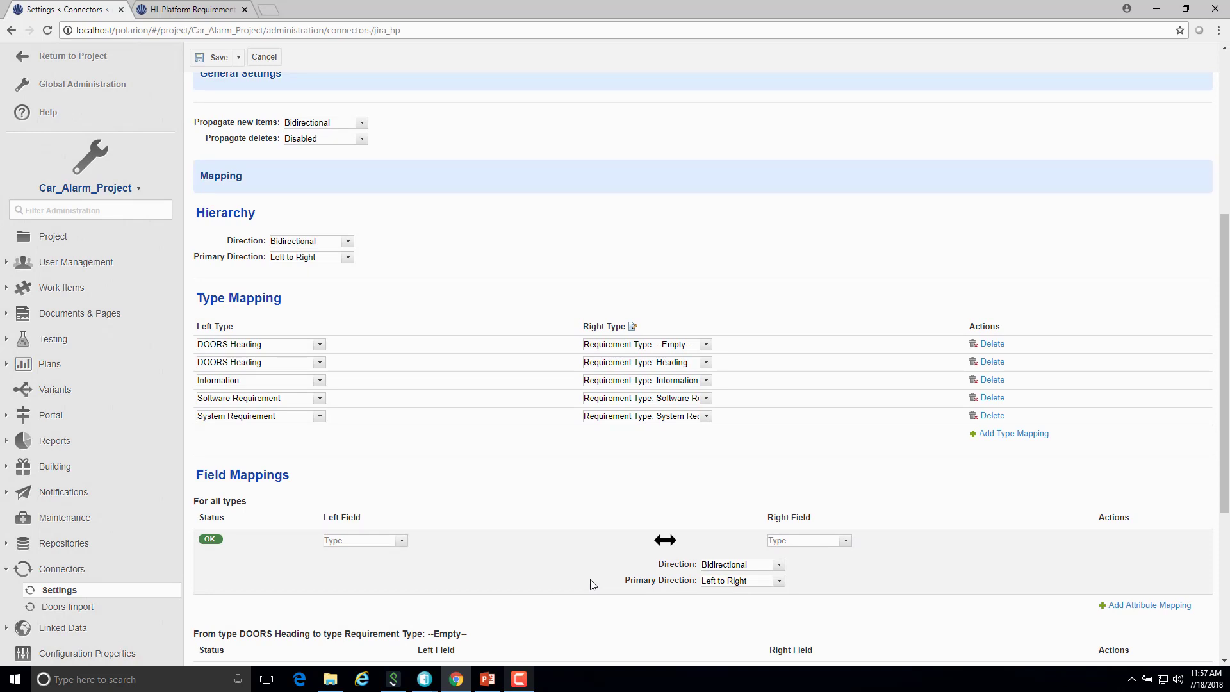
{"action": "scroll", "coordinate": [592, 584], "scroll_direction": "down", "scroll_amount": 2}
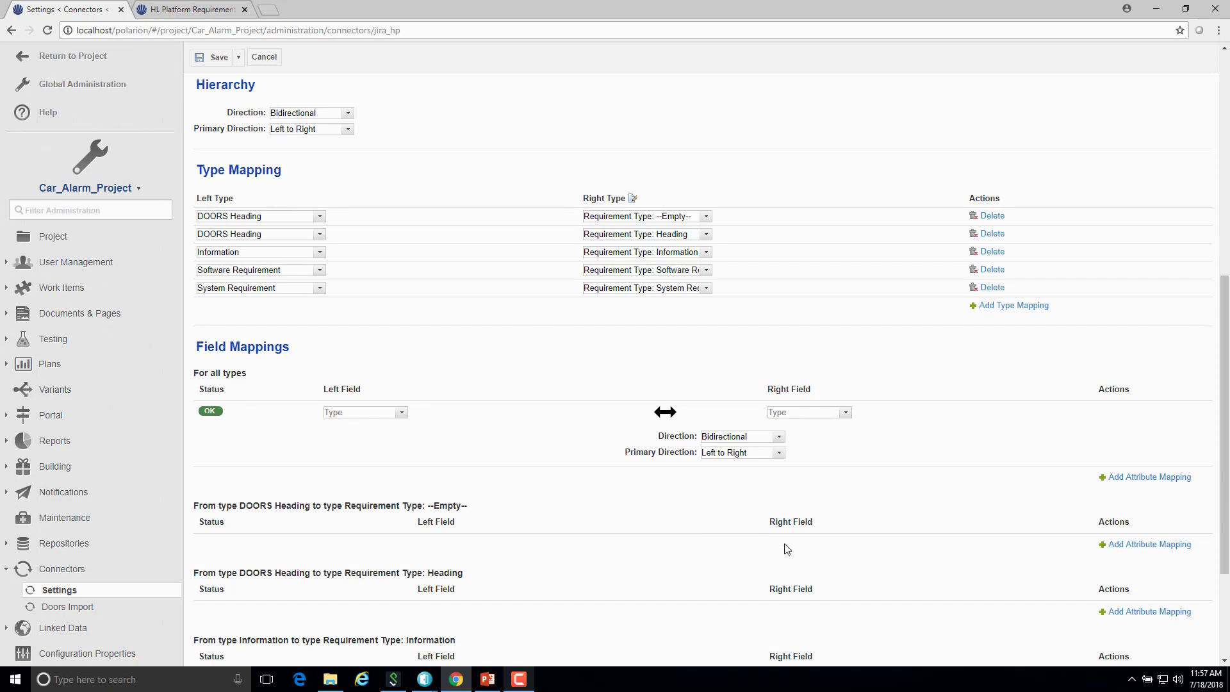
{"action": "scroll", "coordinate": [786, 548], "scroll_direction": "down", "scroll_amount": 3}
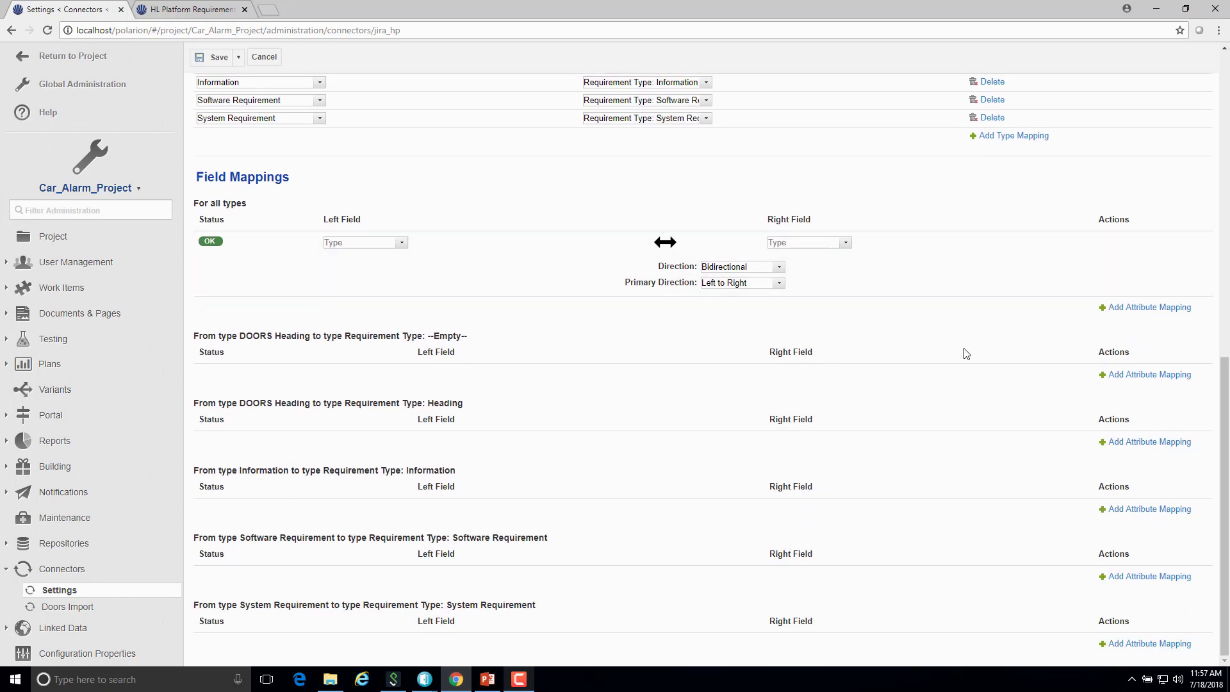
{"action": "left_click", "coordinate": [1129, 307]}
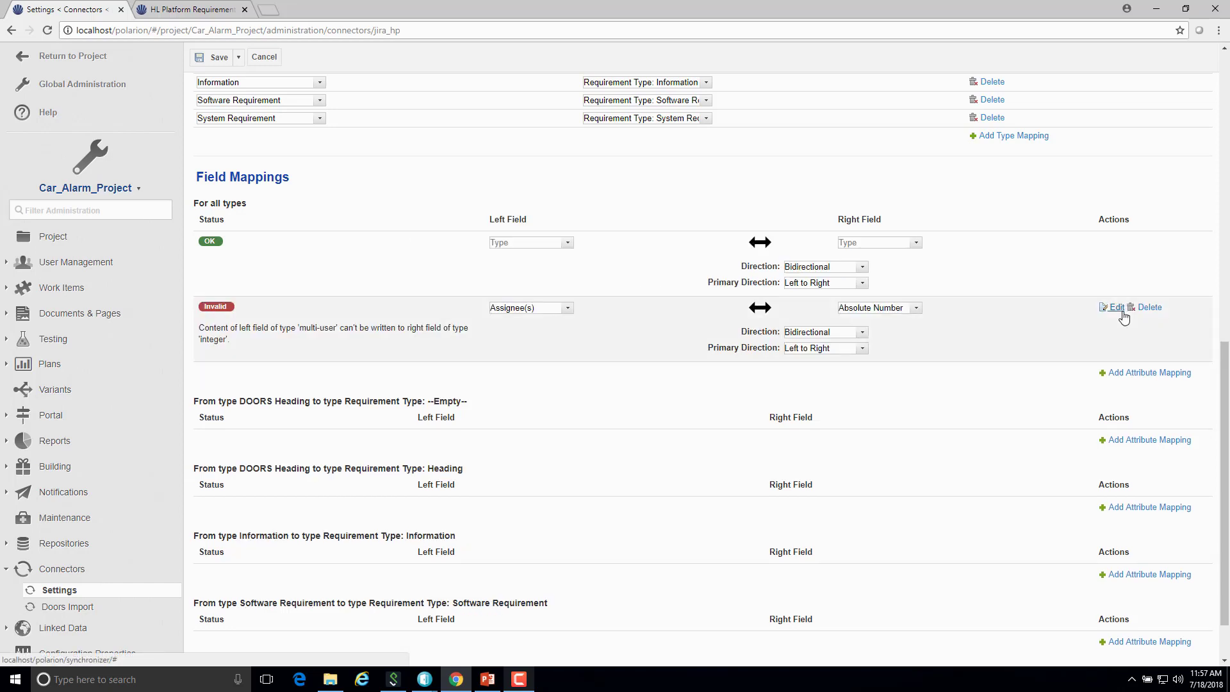
{"action": "left_click", "coordinate": [868, 310]}
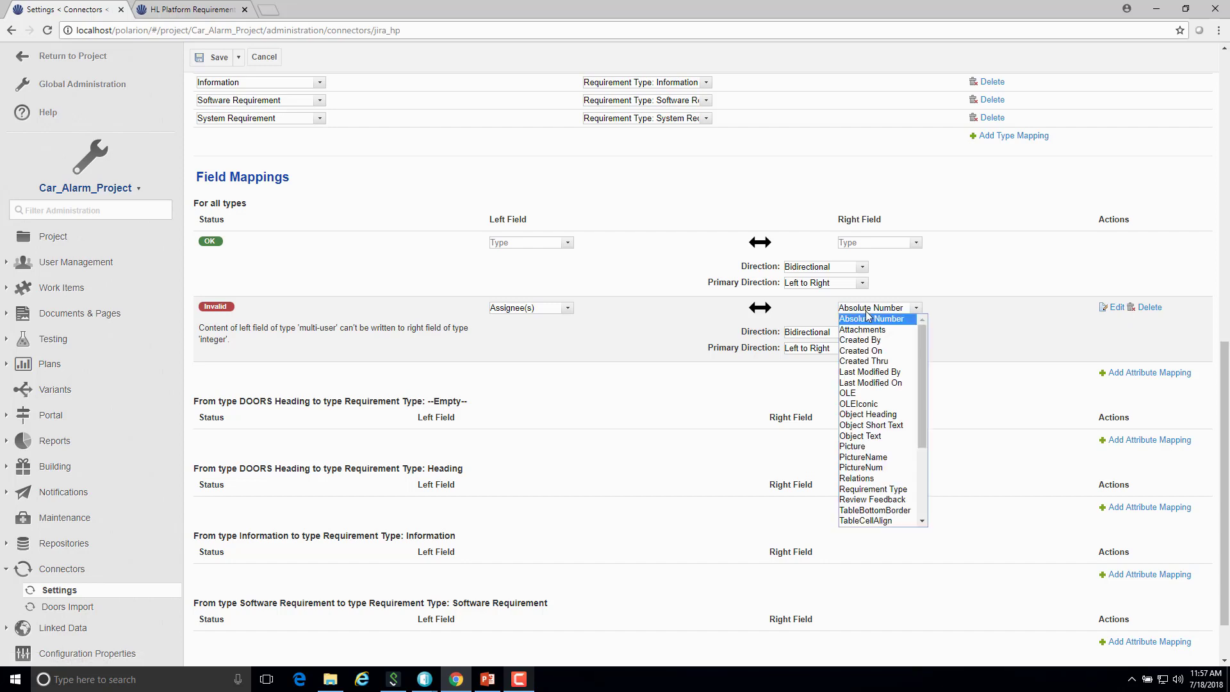
{"action": "left_click", "coordinate": [870, 415]}
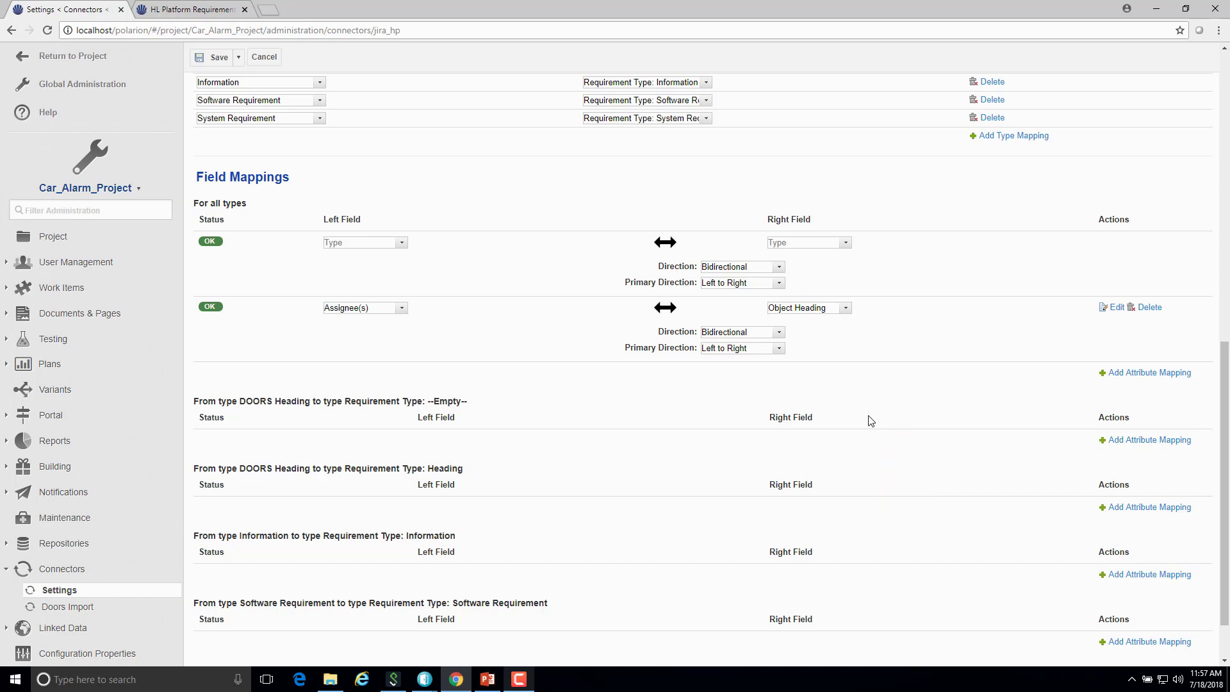
{"action": "left_click", "coordinate": [402, 308]}
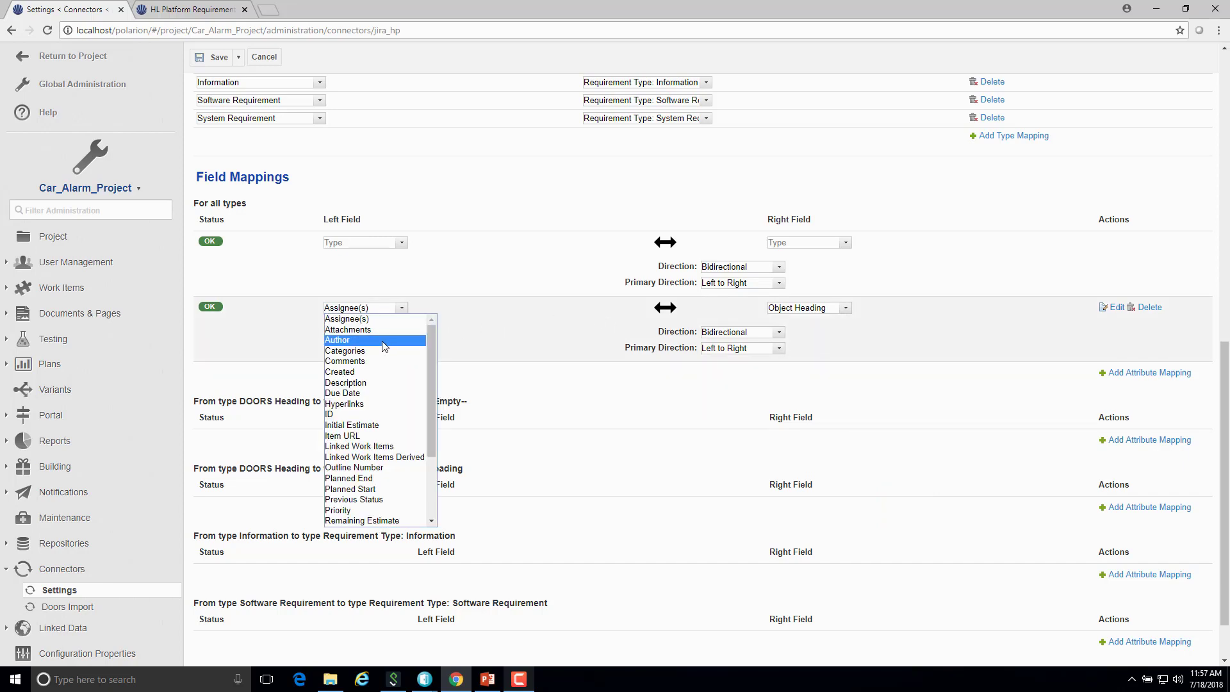
{"action": "scroll", "coordinate": [348, 457], "scroll_direction": "down", "scroll_amount": 3}
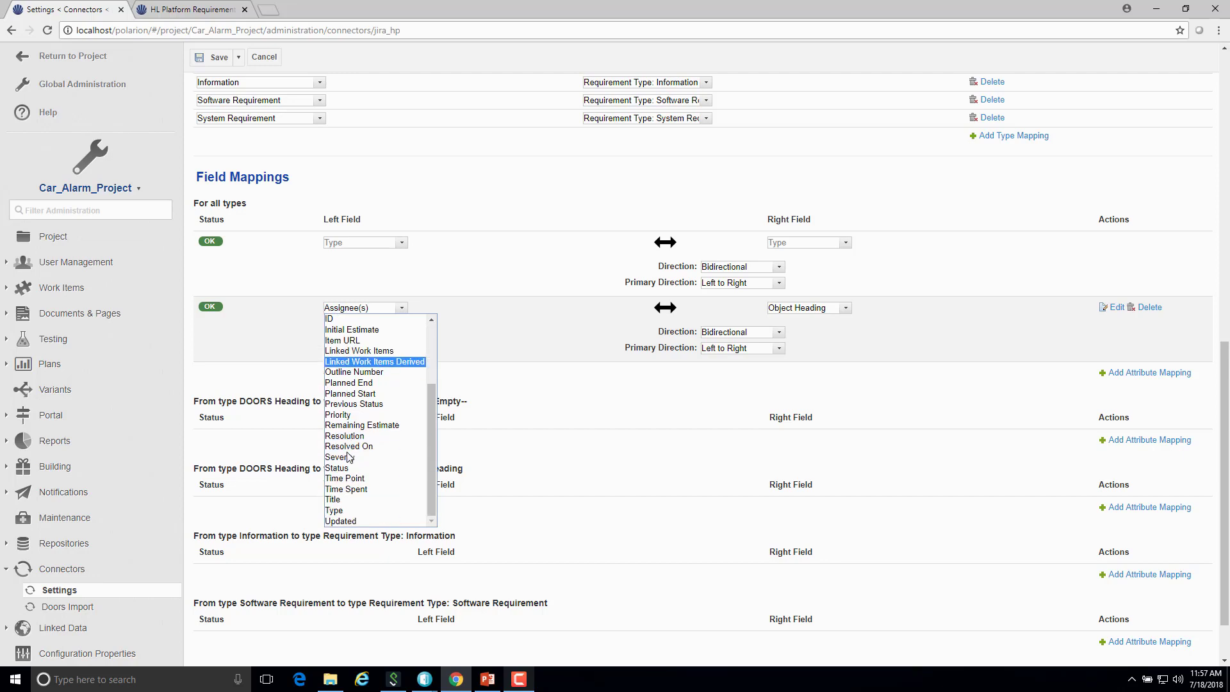
{"action": "left_click", "coordinate": [333, 500]}
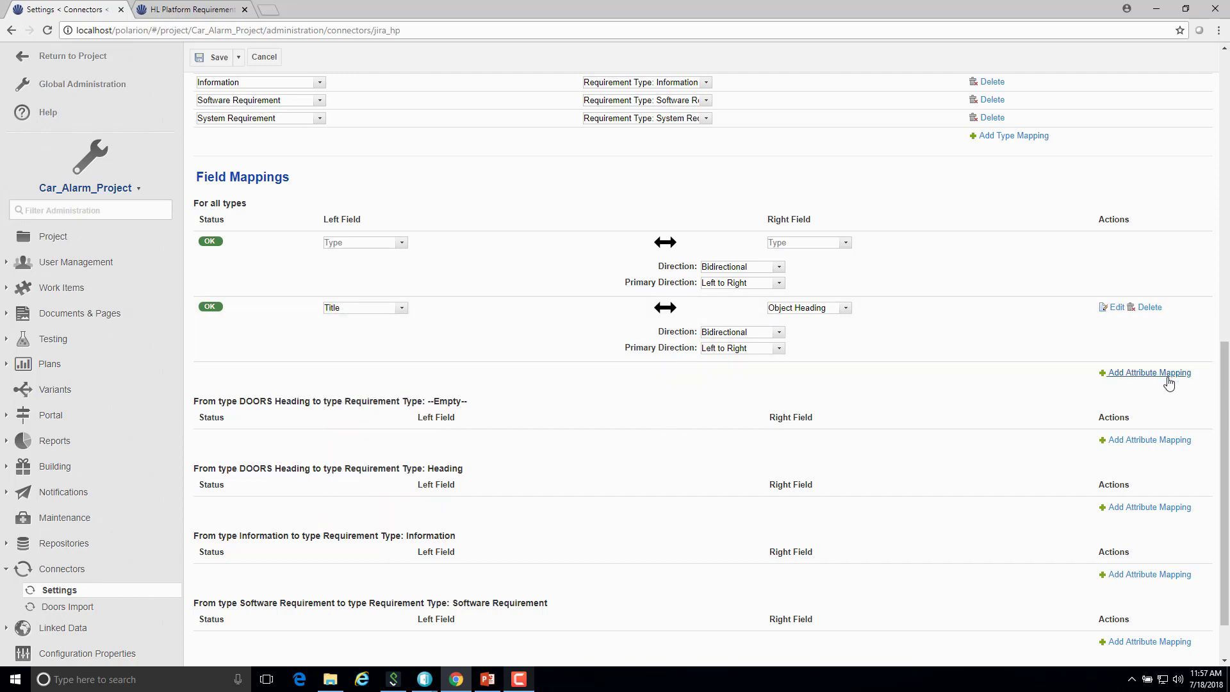
Add an attribute mapping for all types that links the Description field to Object Text
{"action": "left_click", "coordinate": [1144, 374]}
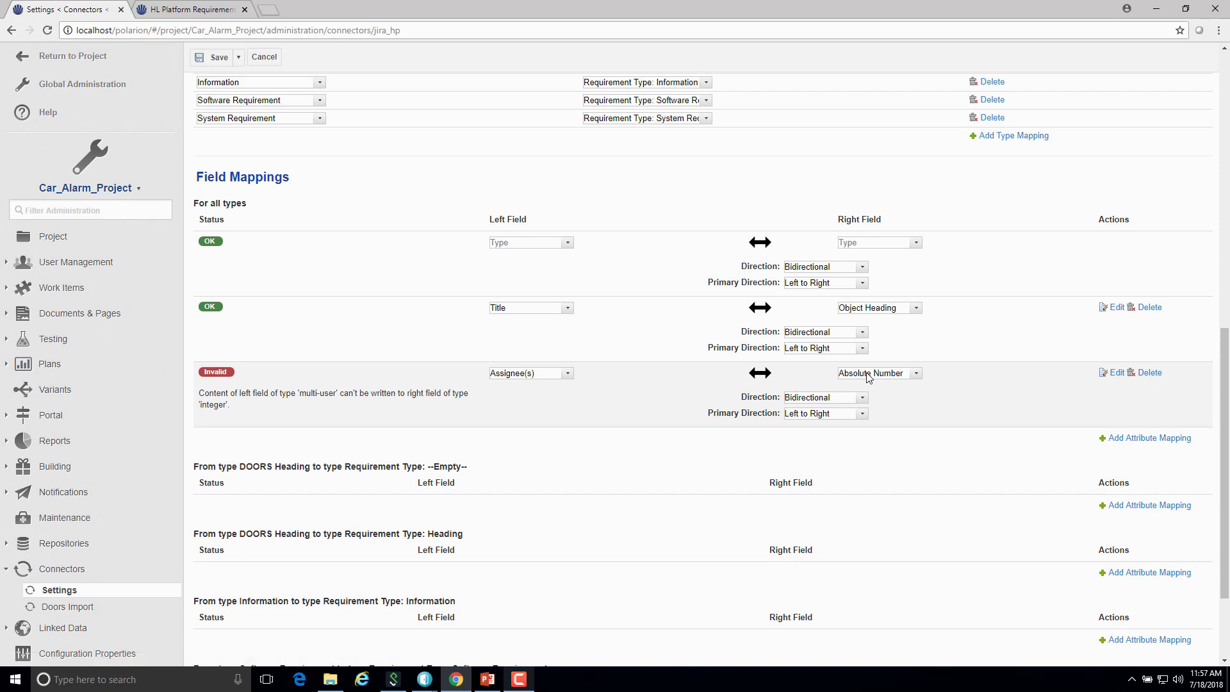
{"action": "left_click", "coordinate": [870, 374]}
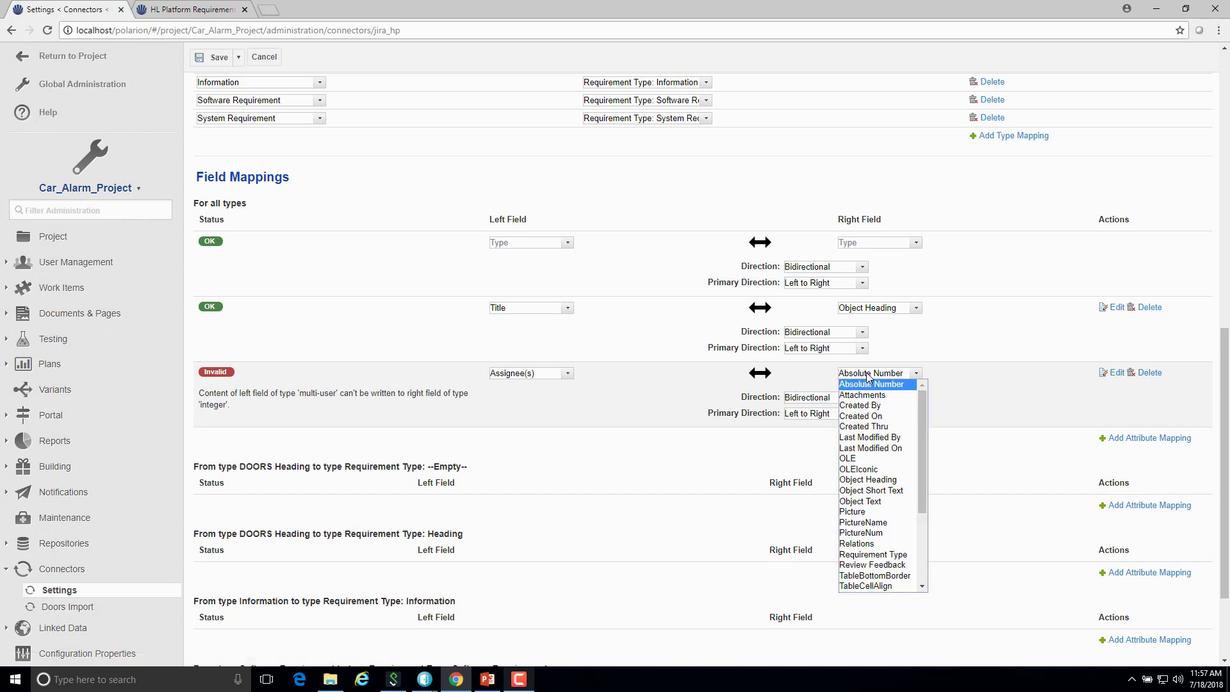
{"action": "left_click", "coordinate": [868, 502]}
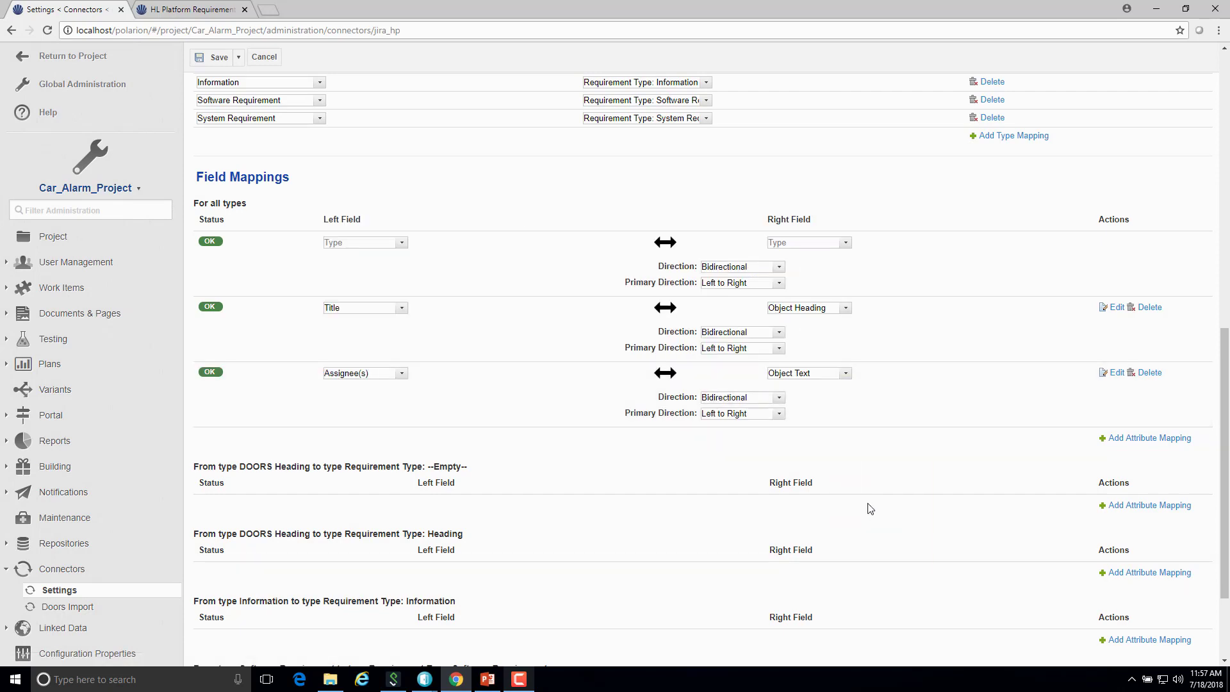
{"action": "left_click", "coordinate": [376, 378]}
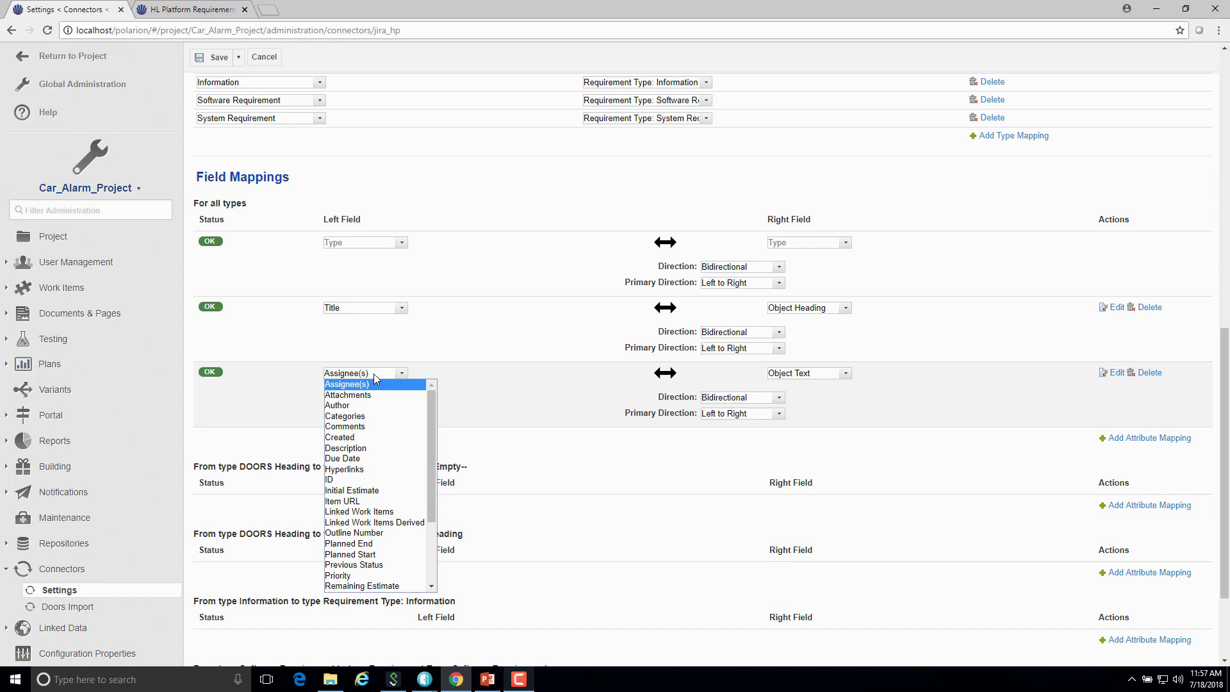
{"action": "left_click", "coordinate": [361, 448]}
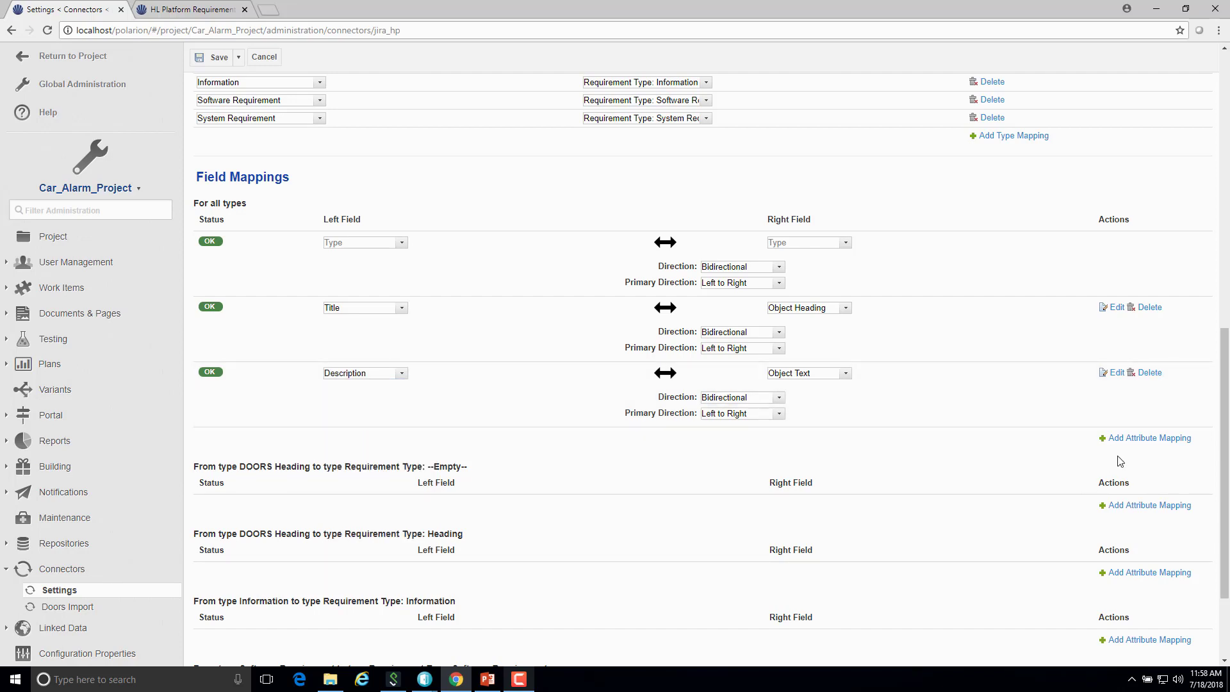
Add an attribute mapping for all types that links the Attachments field to the DOORS Attachments field
{"action": "left_click", "coordinate": [1141, 442]}
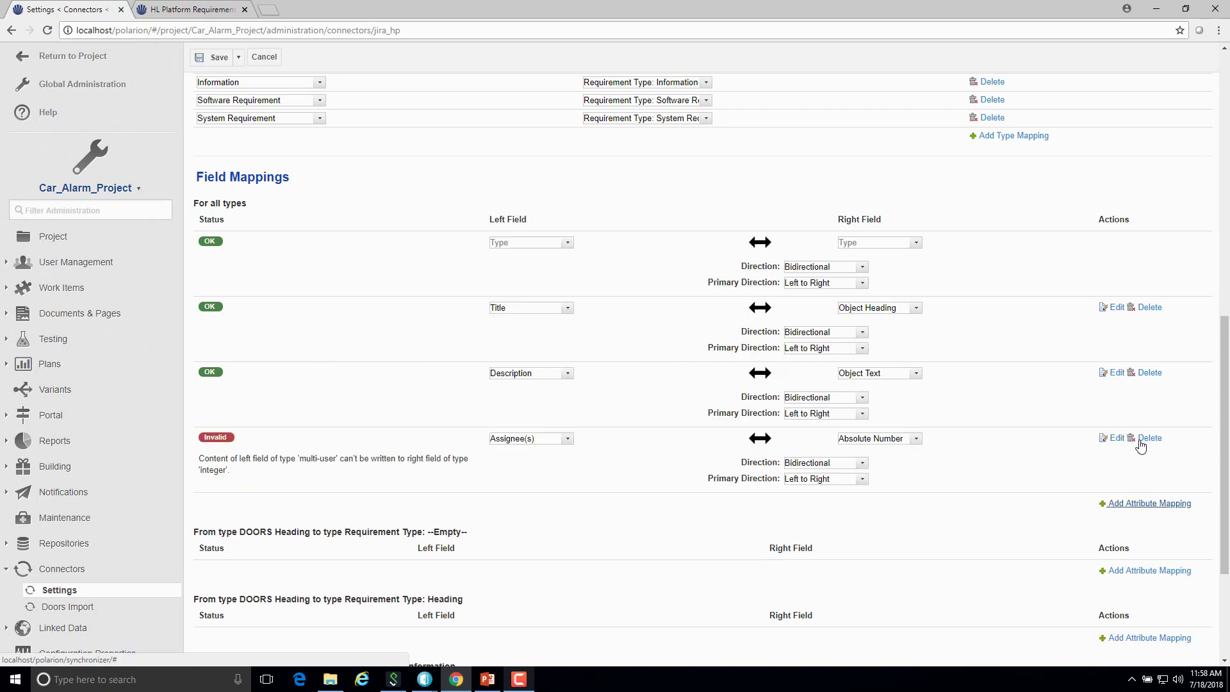
{"action": "left_click", "coordinate": [870, 440]}
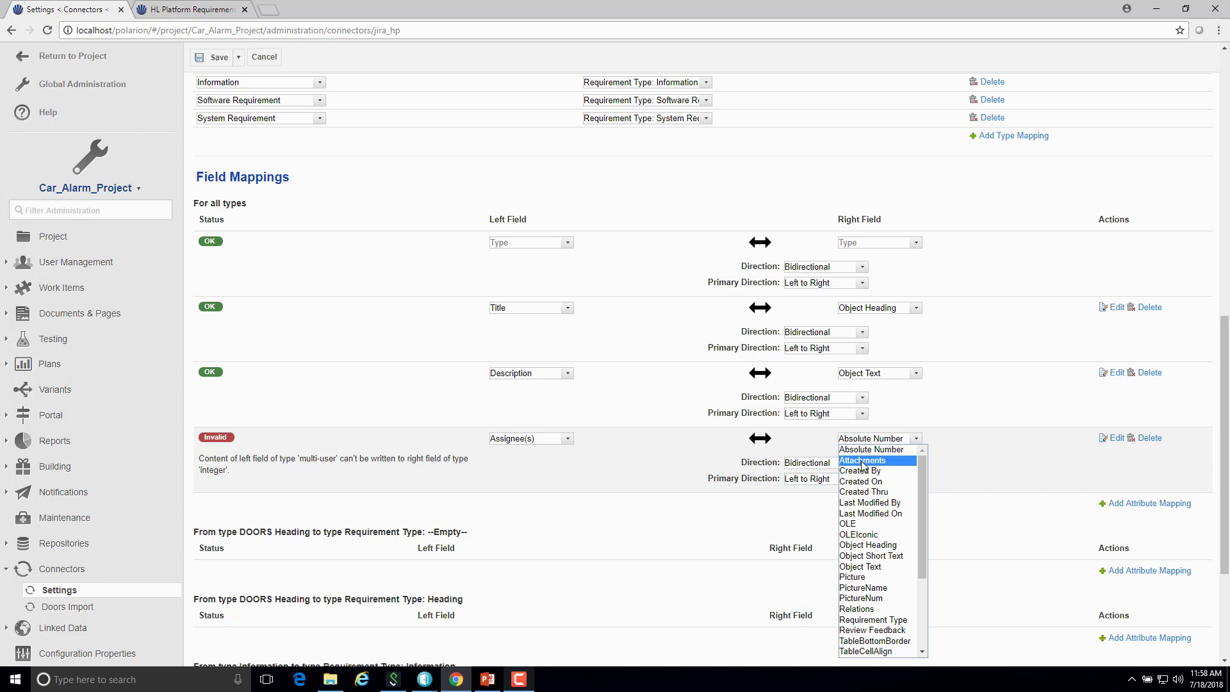
{"action": "left_click", "coordinate": [863, 461]}
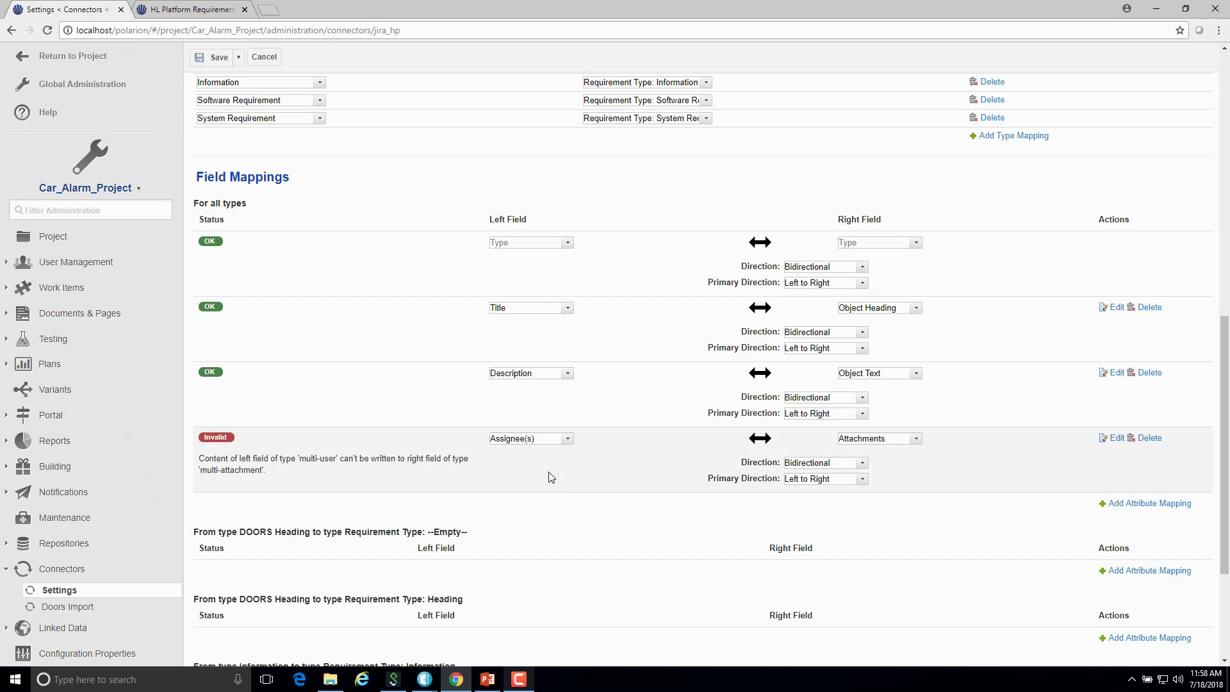
{"action": "left_click", "coordinate": [530, 444]}
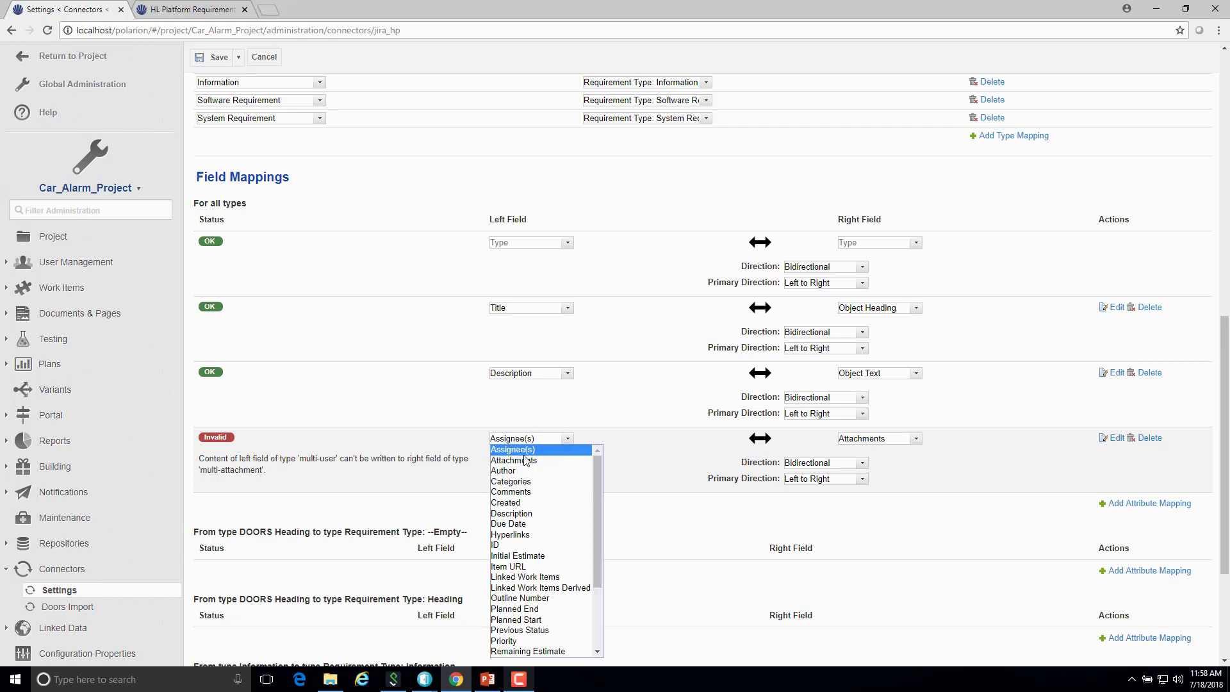
{"action": "left_click", "coordinate": [522, 466]}
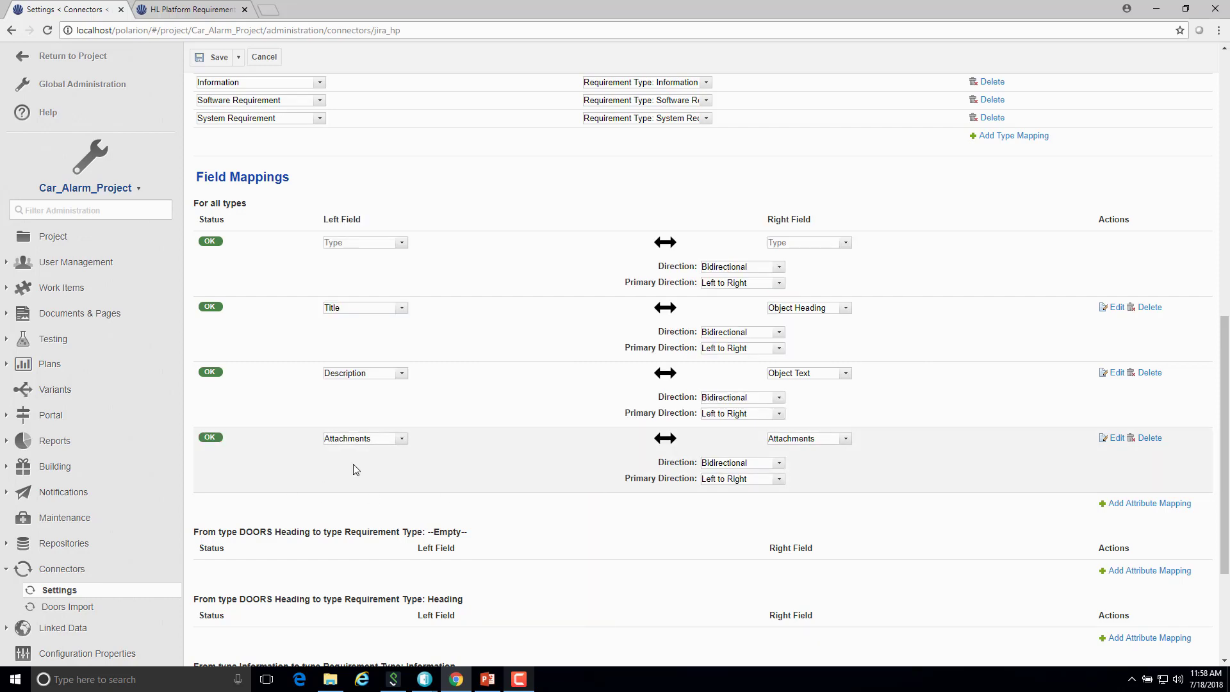
Add an attribute mapping for all types that links the Linked Work Items field to Relations
{"action": "left_click", "coordinate": [1140, 503]}
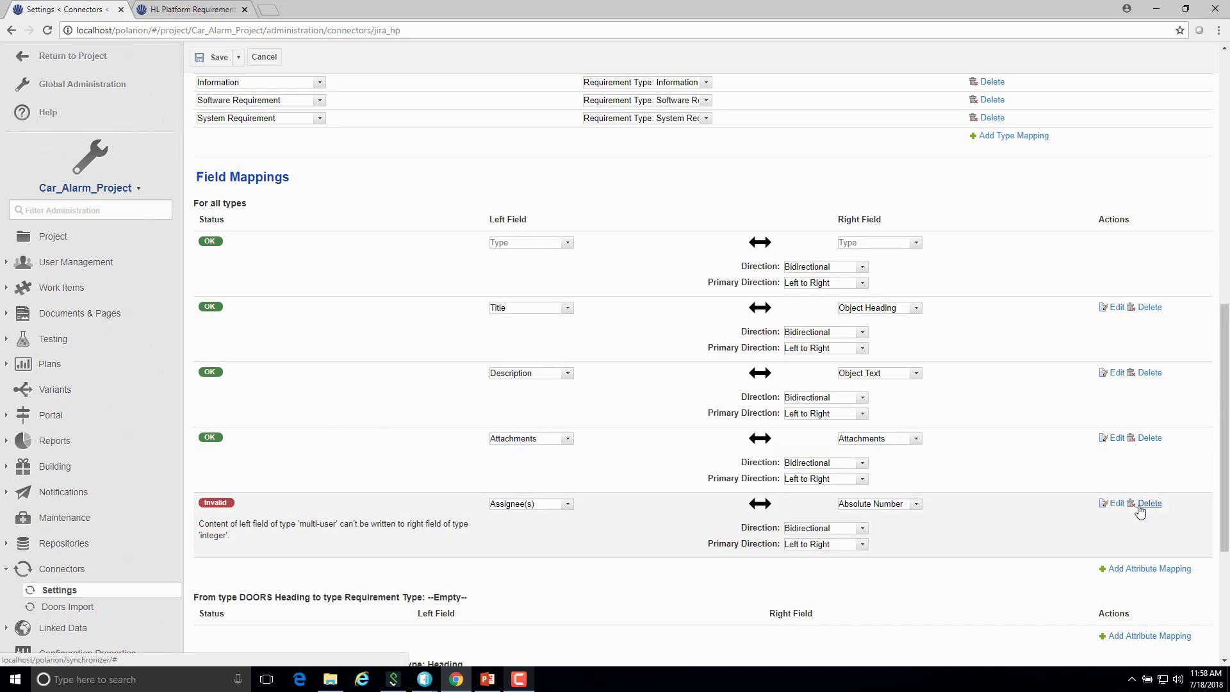
{"action": "left_click", "coordinate": [881, 504]}
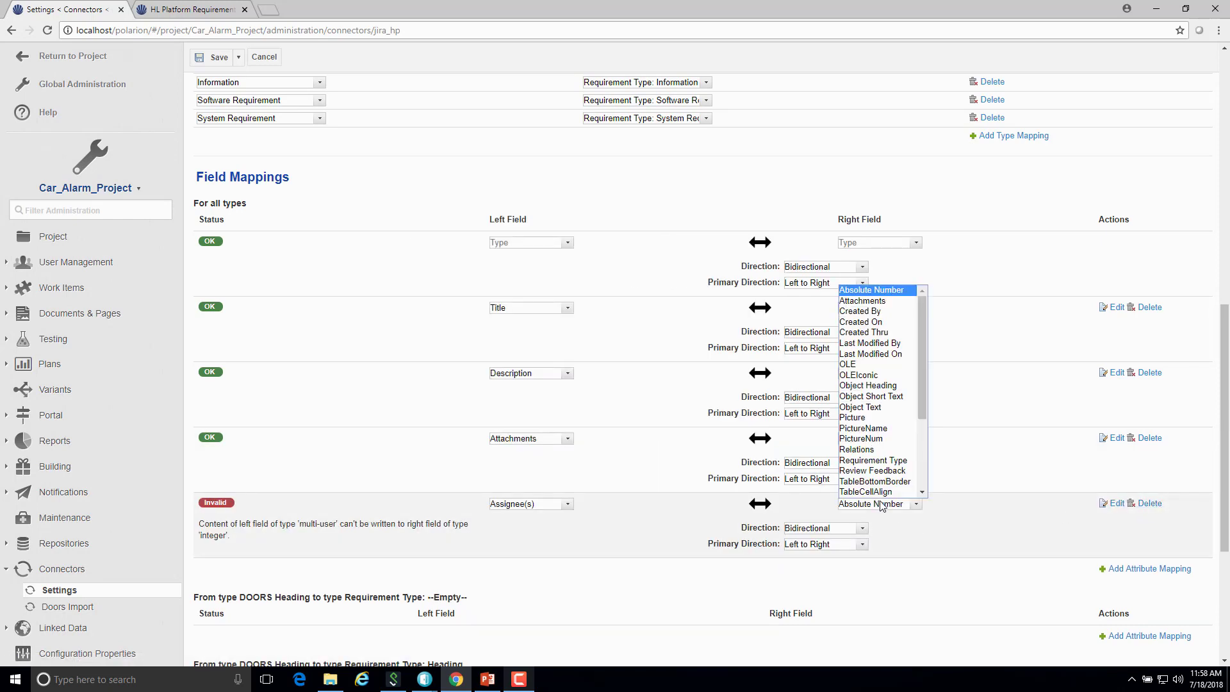
{"action": "left_click", "coordinate": [856, 450]}
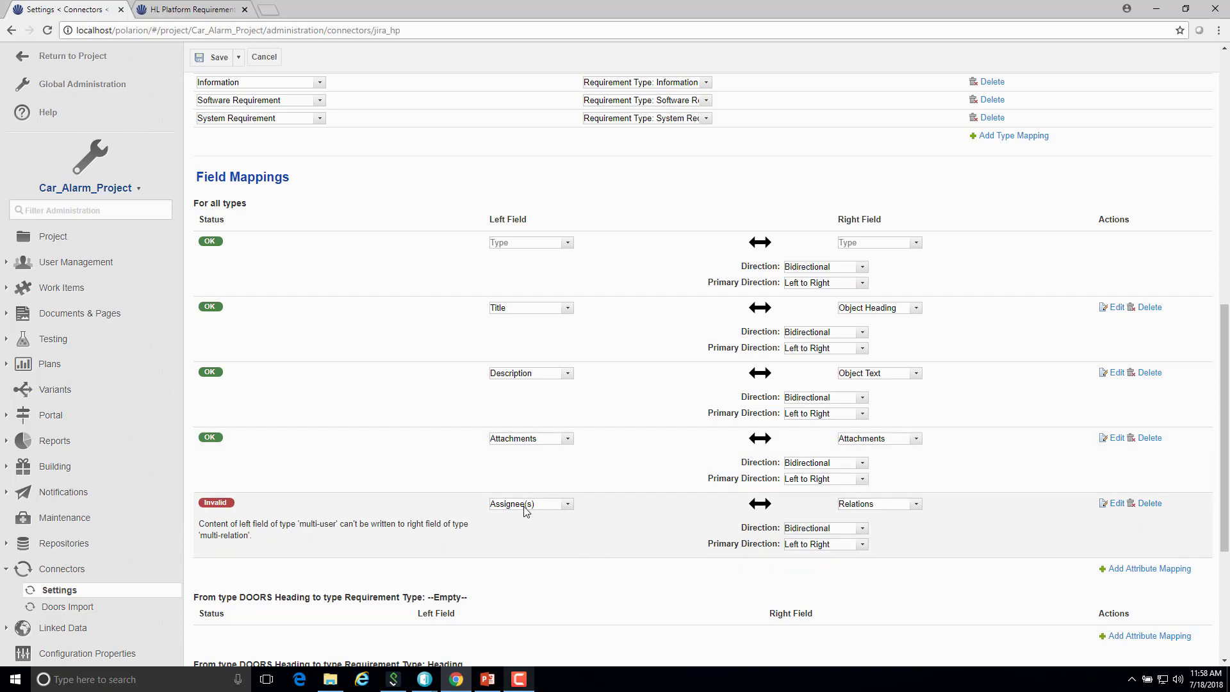
{"action": "left_click", "coordinate": [523, 505]}
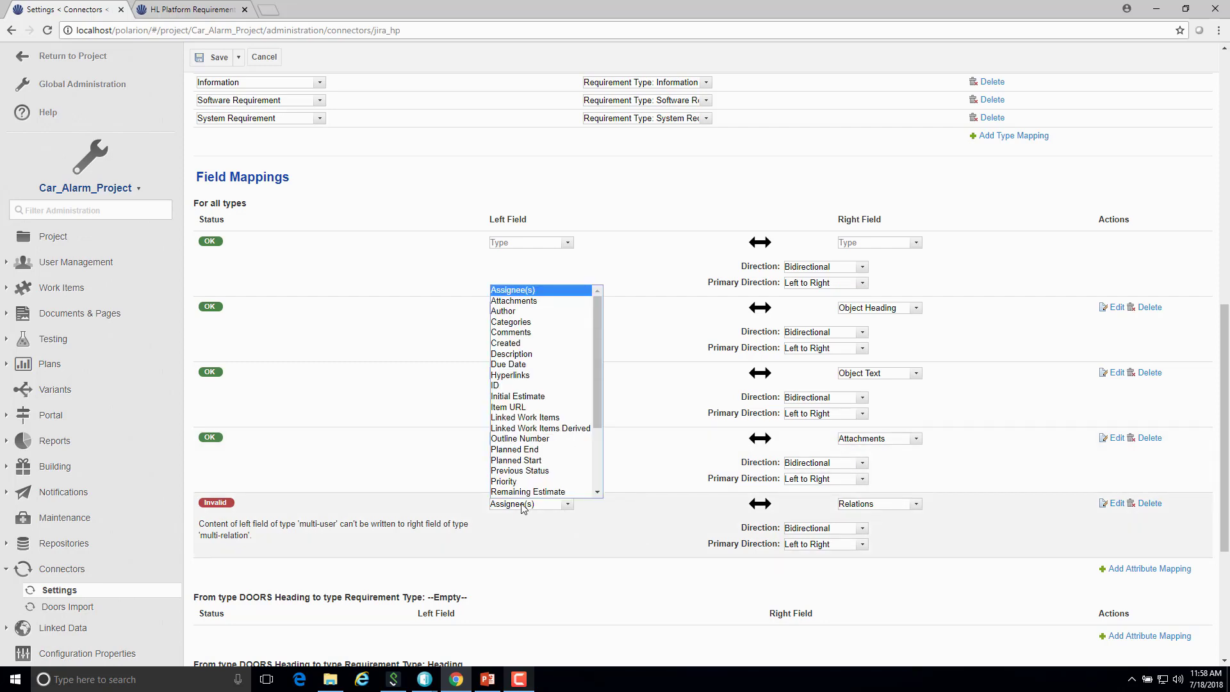
{"action": "left_click", "coordinate": [498, 418]}
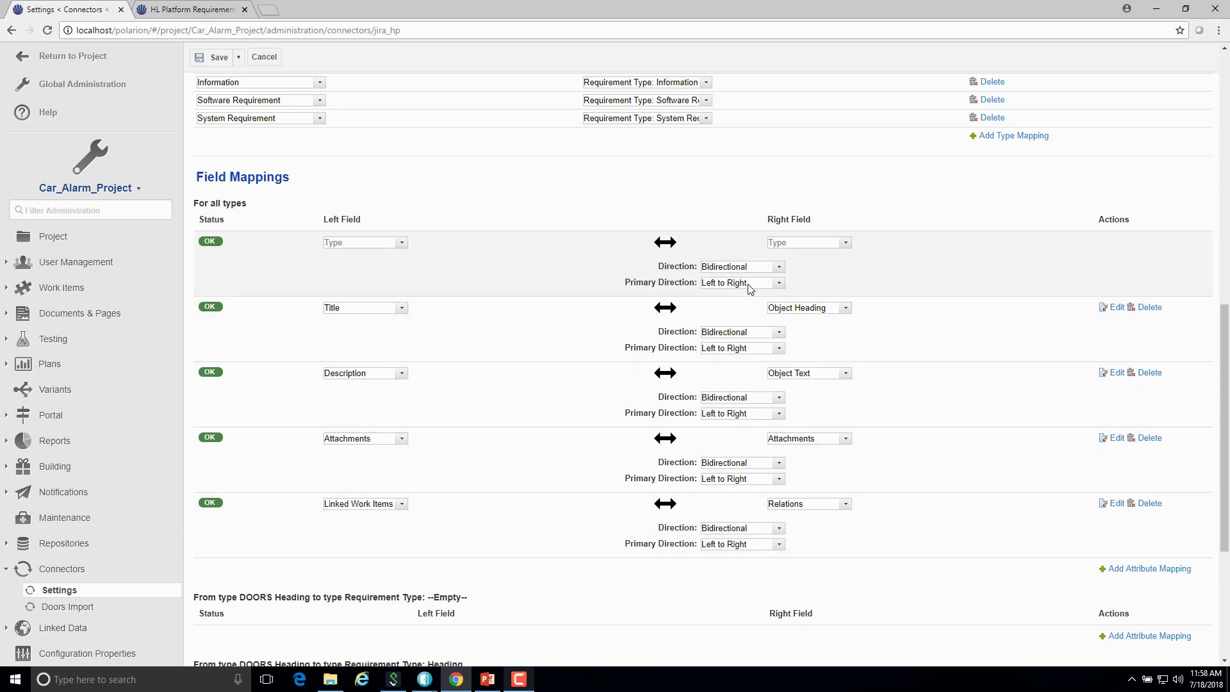
Set the primary direction to Right To Left for the Type, Title, Description, Attachments and Linked Work Items mappings
{"action": "left_click", "coordinate": [748, 283]}
{"action": "left_click", "coordinate": [733, 304]}
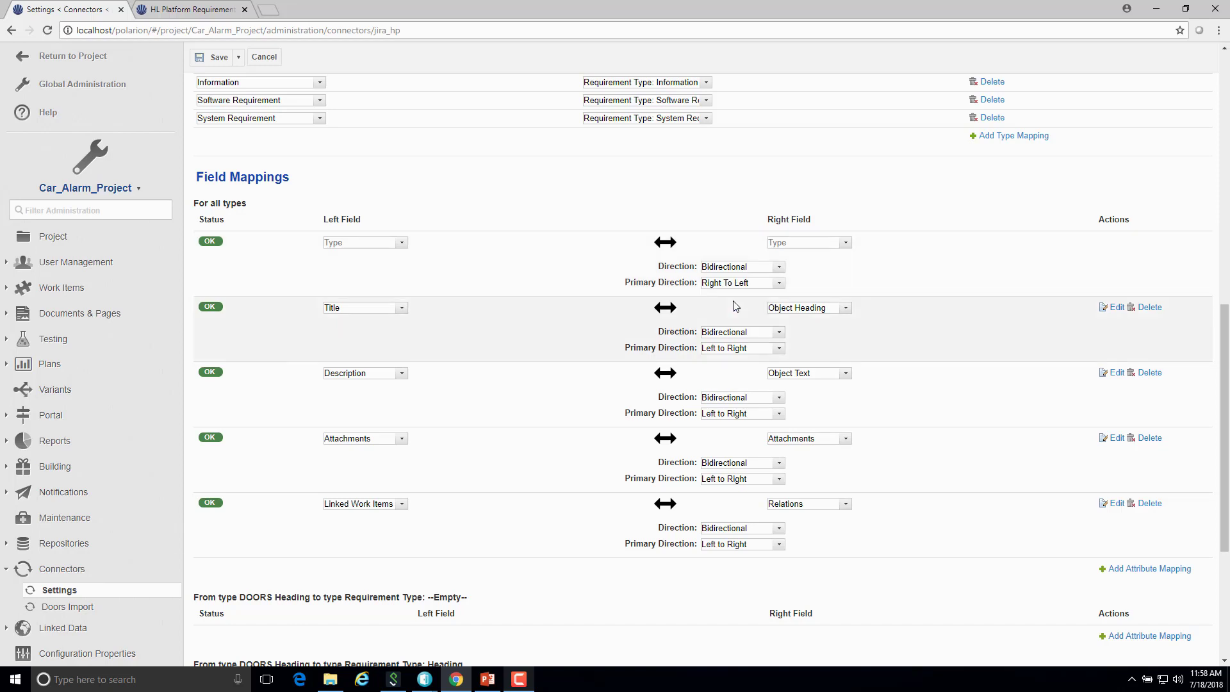
{"action": "left_click", "coordinate": [727, 349]}
{"action": "left_click", "coordinate": [729, 369]}
{"action": "left_click", "coordinate": [721, 415]}
{"action": "left_click", "coordinate": [716, 436]}
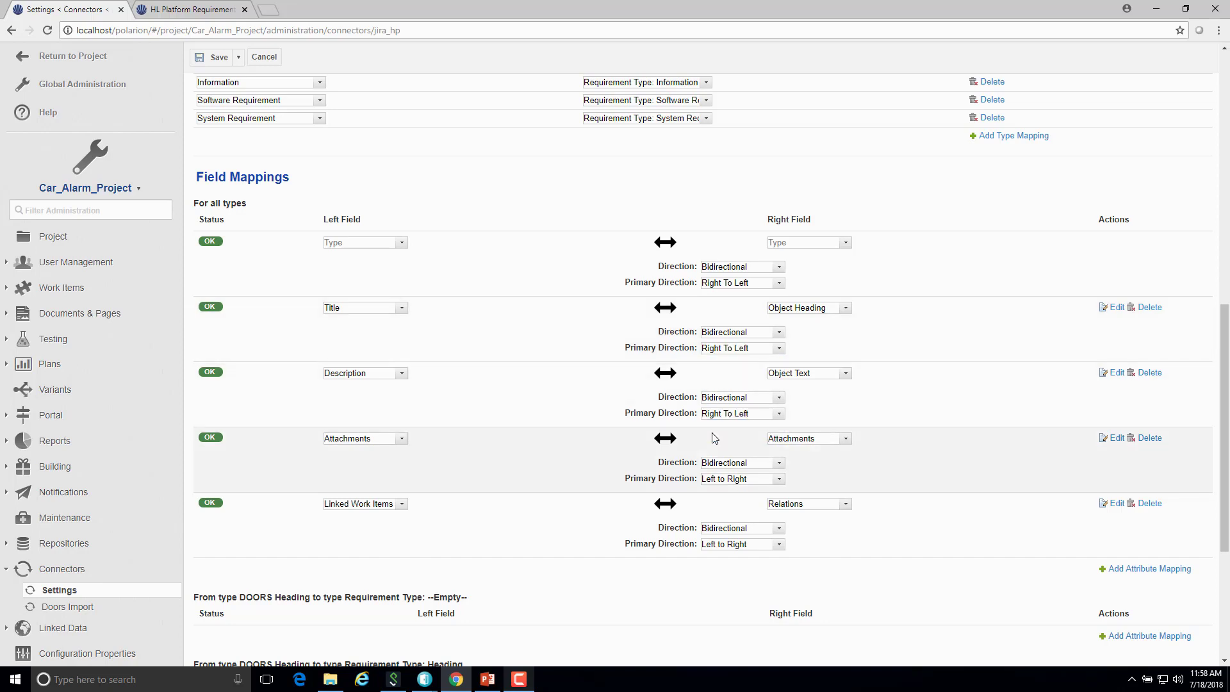
{"action": "left_click", "coordinate": [722, 481]}
{"action": "left_click", "coordinate": [719, 499]}
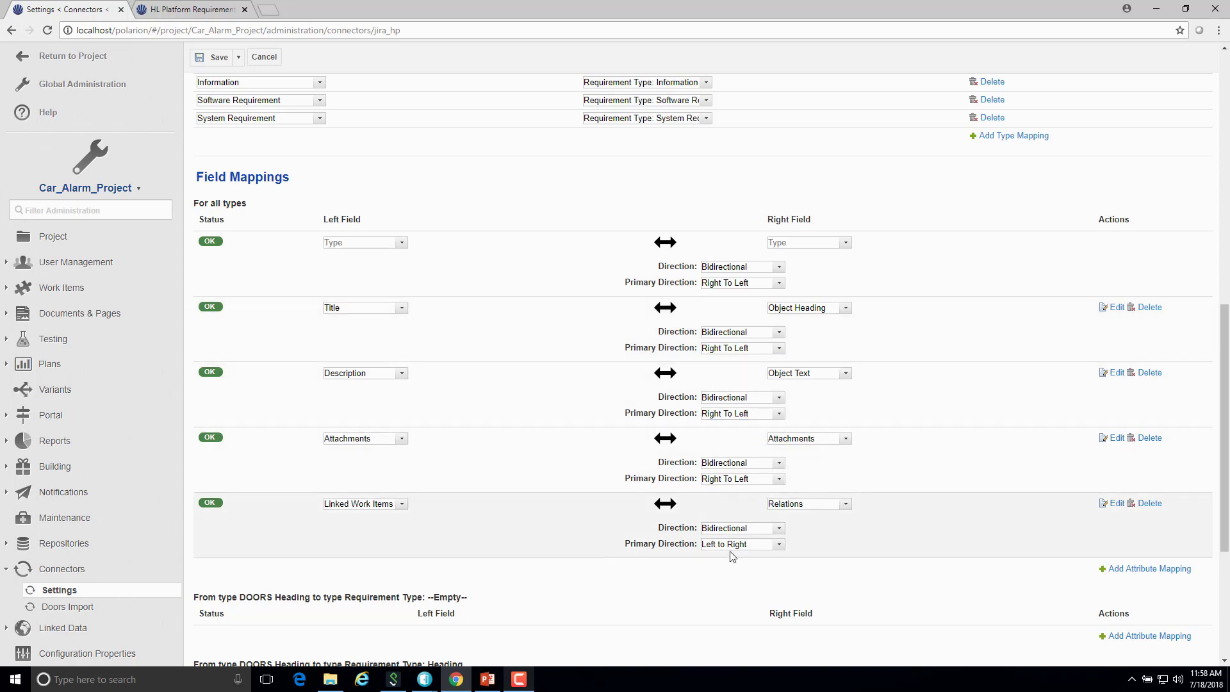
{"action": "left_click", "coordinate": [730, 546]}
{"action": "left_click", "coordinate": [729, 565]}
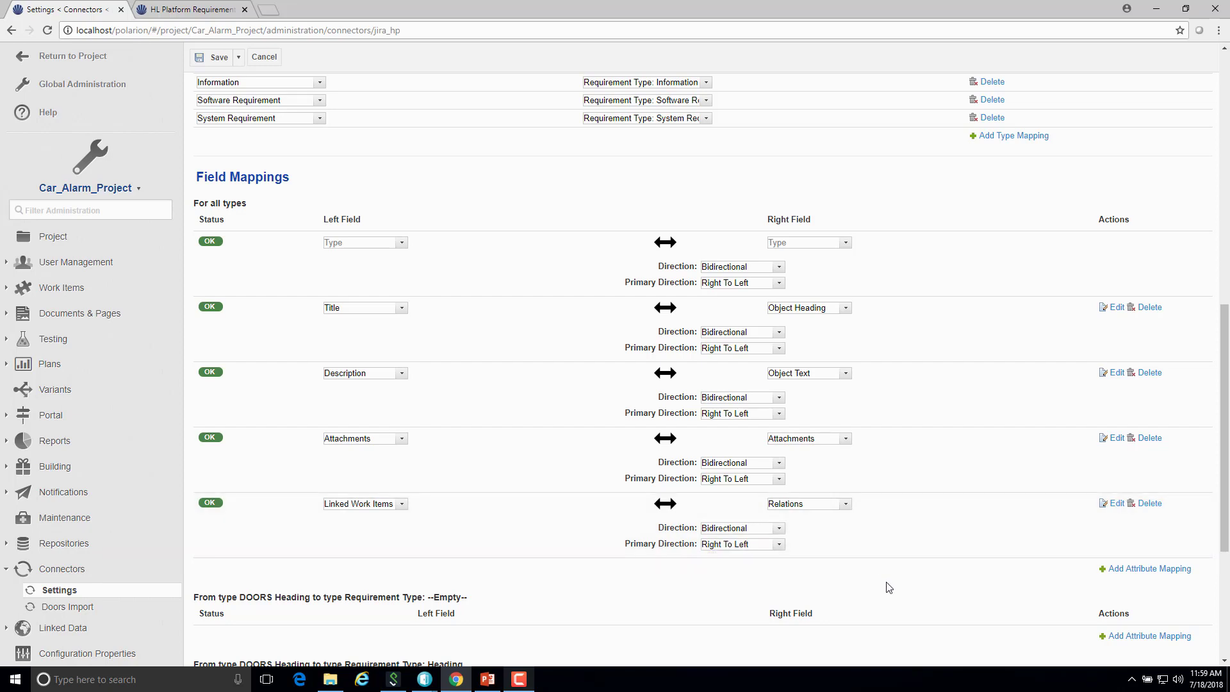
Add an attribute mapping for the Software Requirement type that links Review Feedback to Review Feedback
{"action": "scroll", "coordinate": [882, 579], "scroll_direction": "down", "scroll_amount": 1}
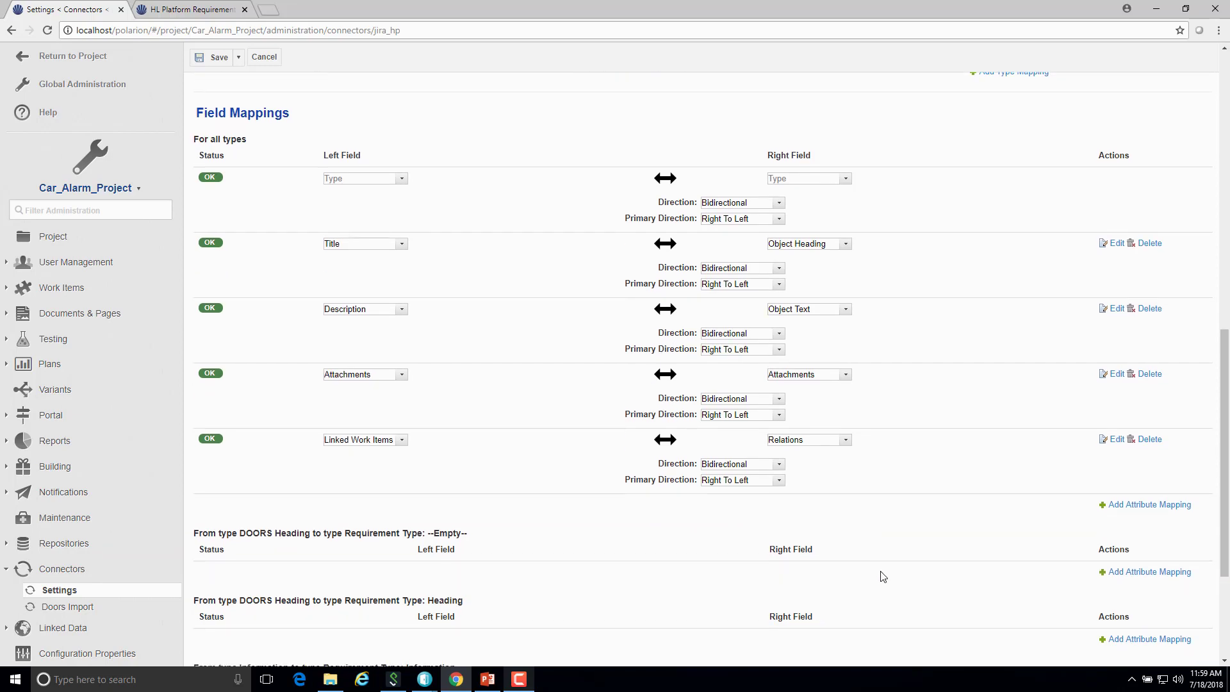
{"action": "scroll", "coordinate": [978, 557], "scroll_direction": "down", "scroll_amount": 1}
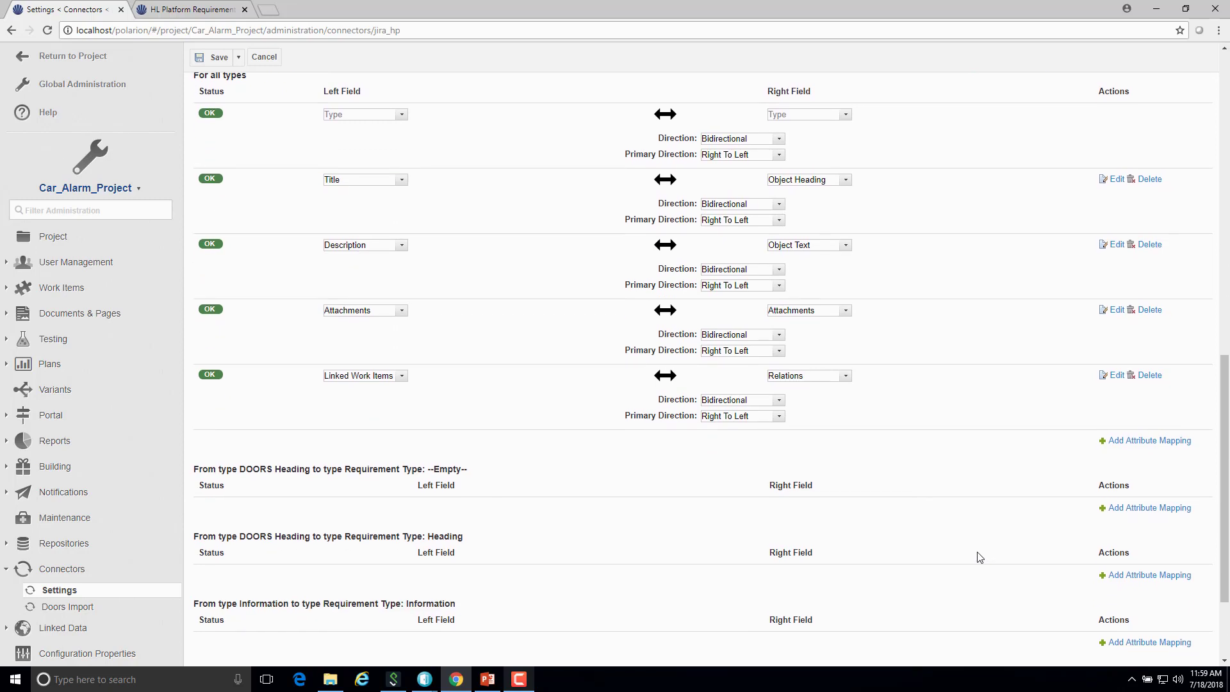
{"action": "scroll", "coordinate": [979, 556], "scroll_direction": "up", "scroll_amount": 2}
{"action": "scroll", "coordinate": [977, 556], "scroll_direction": "down", "scroll_amount": 4}
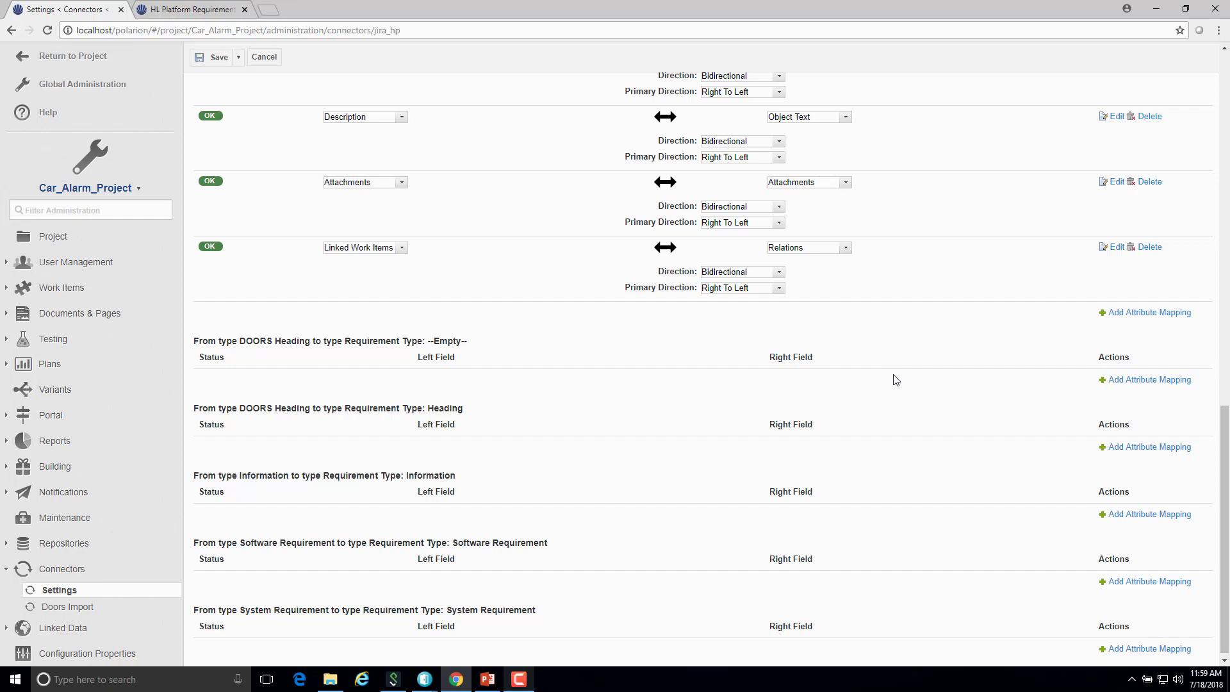
{"action": "scroll", "coordinate": [895, 379], "scroll_direction": "down", "scroll_amount": 1}
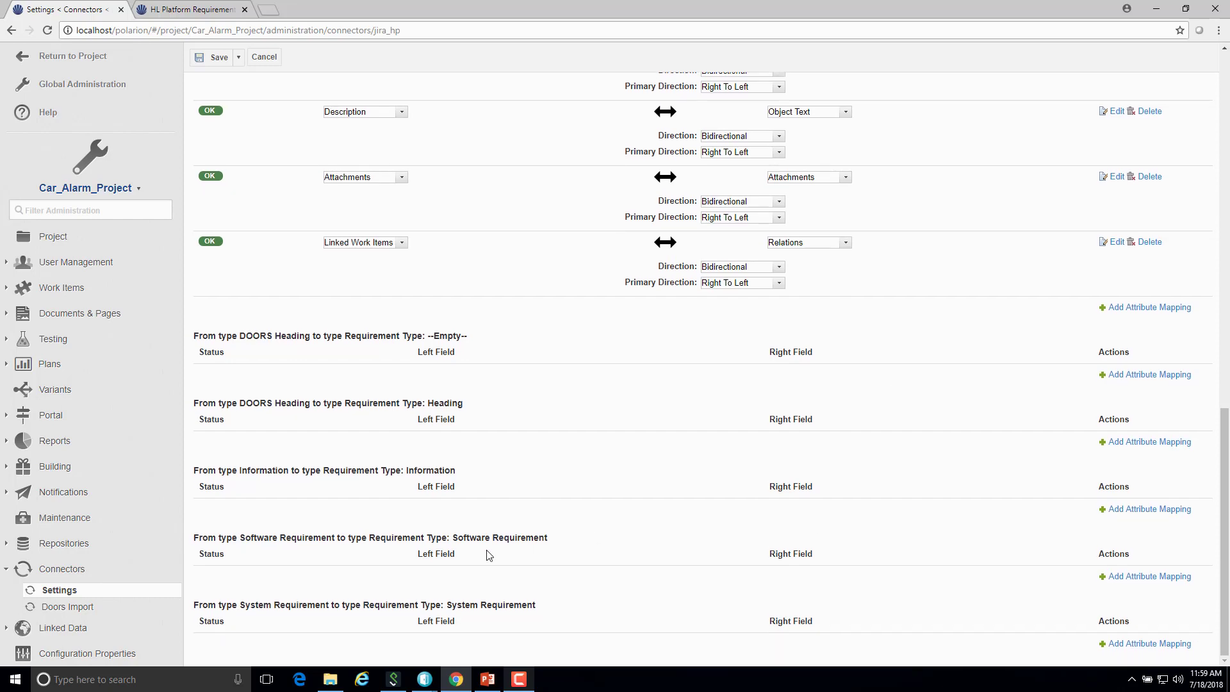
{"action": "left_click", "coordinate": [1127, 580]}
{"action": "scroll", "coordinate": [960, 576], "scroll_direction": "down", "scroll_amount": 1}
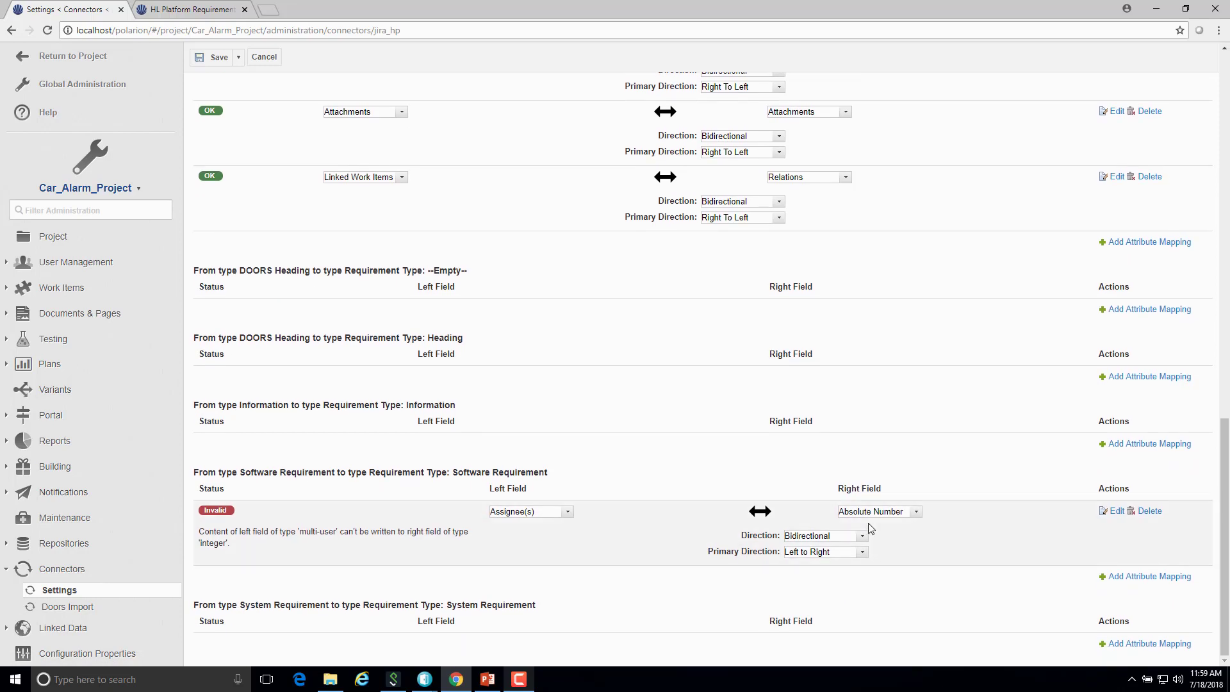
{"action": "left_click", "coordinate": [875, 512]}
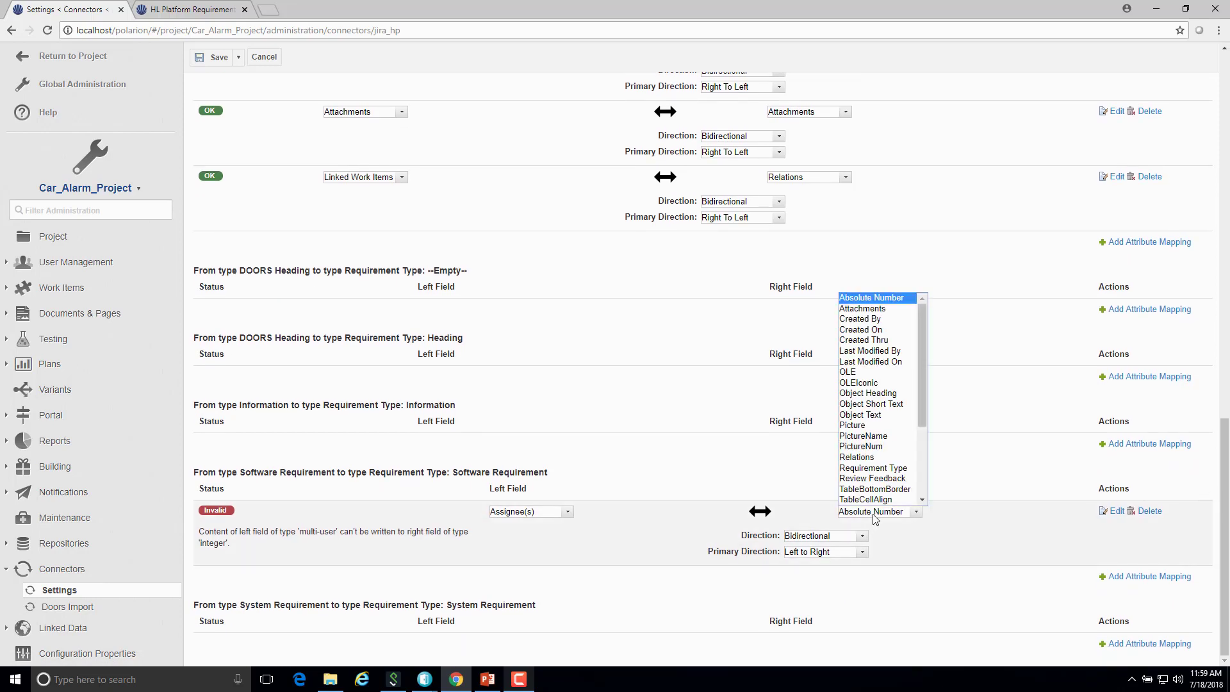
{"action": "left_click", "coordinate": [873, 479]}
{"action": "left_click", "coordinate": [340, 511]}
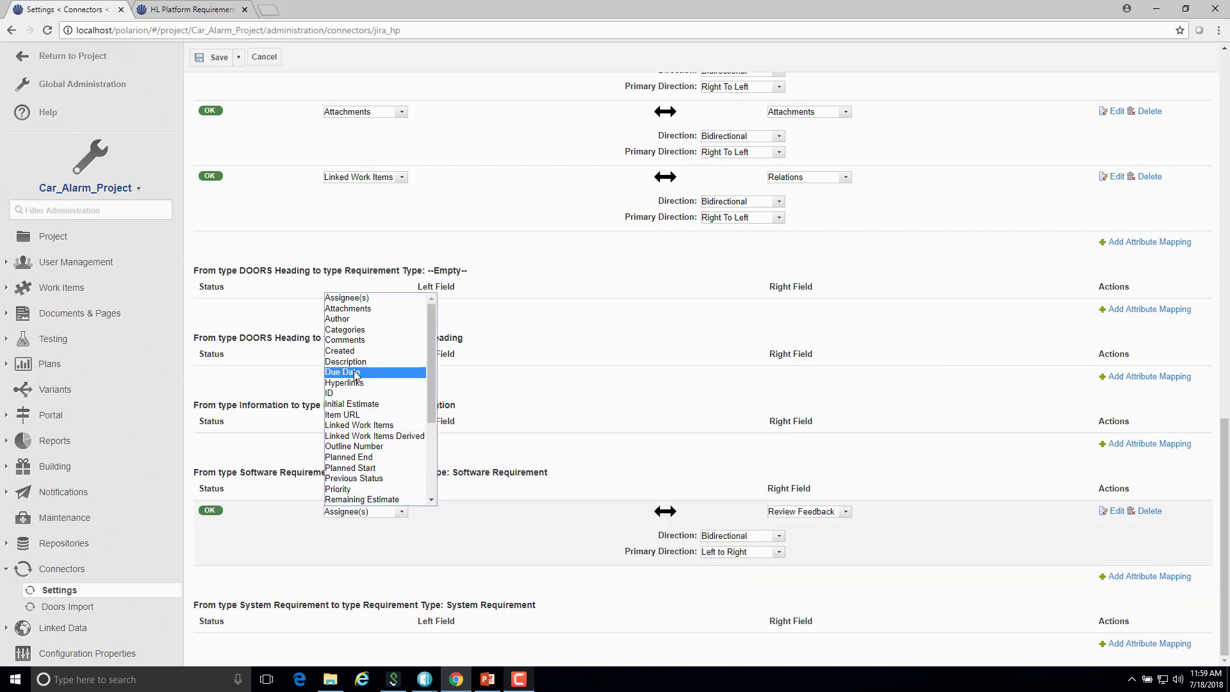
{"action": "scroll", "coordinate": [359, 471], "scroll_direction": "down", "scroll_amount": 4}
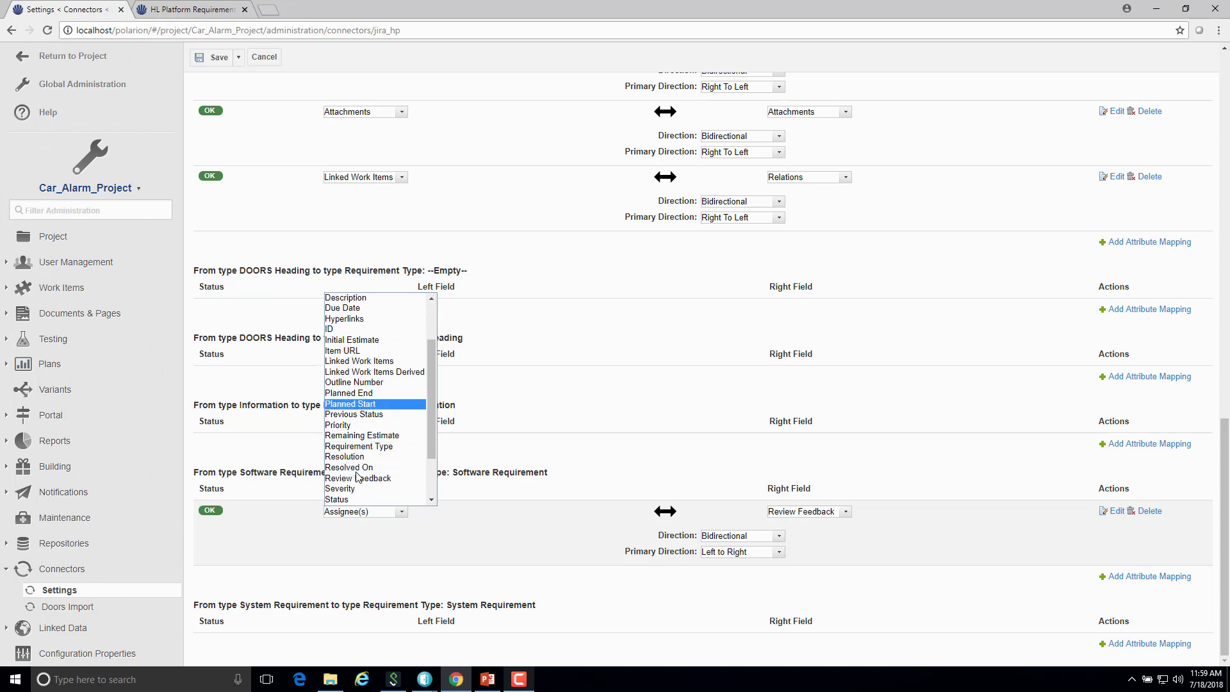
{"action": "left_click", "coordinate": [365, 414]}
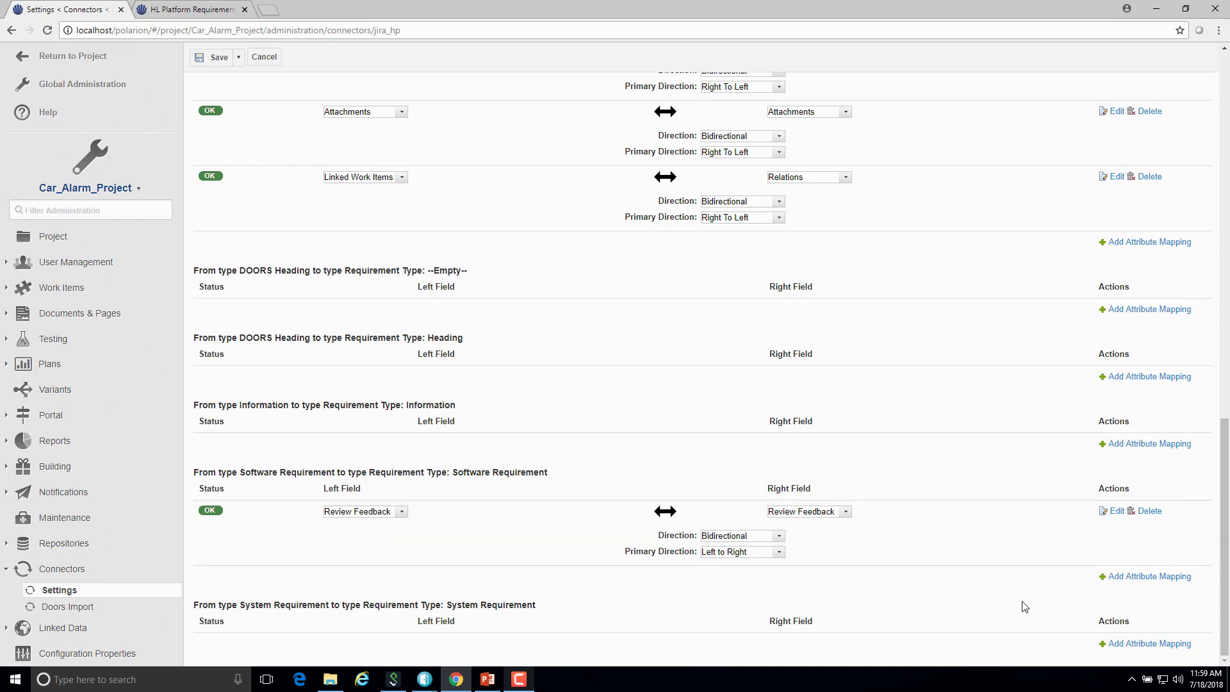
Add an attribute mapping for the System Requirement type that links Review Feedback to Review Feedback, and save the sync pair
{"action": "left_click", "coordinate": [1145, 643]}
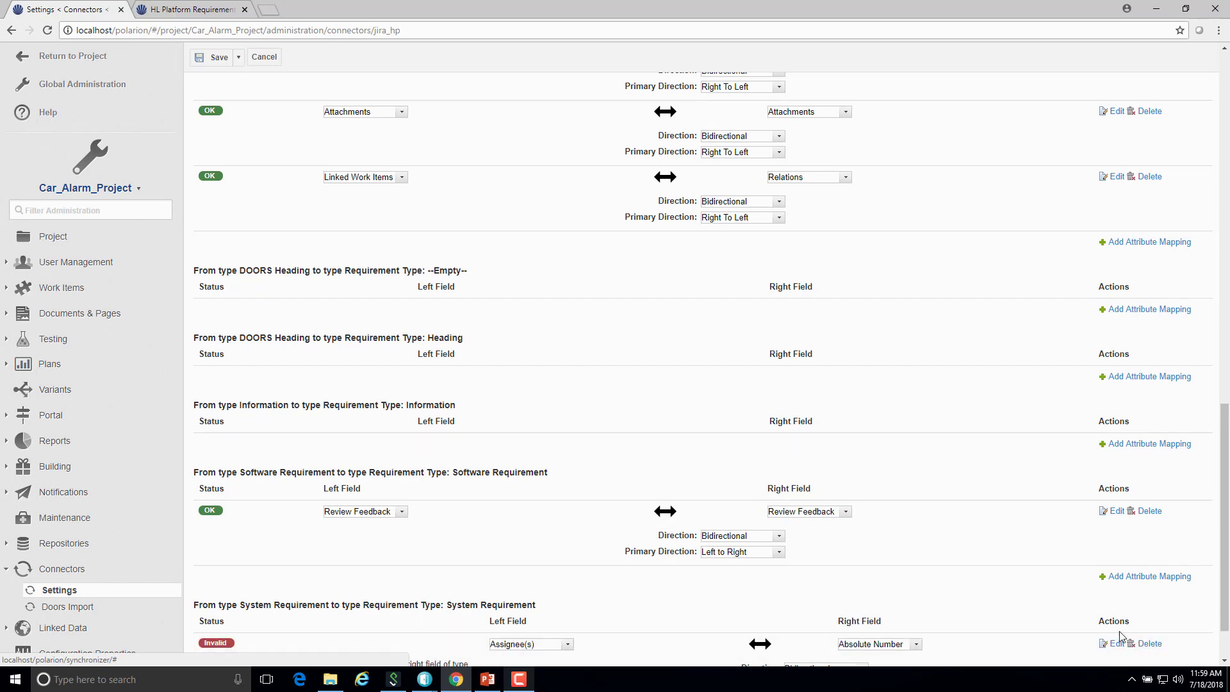
{"action": "scroll", "coordinate": [893, 600], "scroll_direction": "down", "scroll_amount": 1}
{"action": "left_click", "coordinate": [883, 580]}
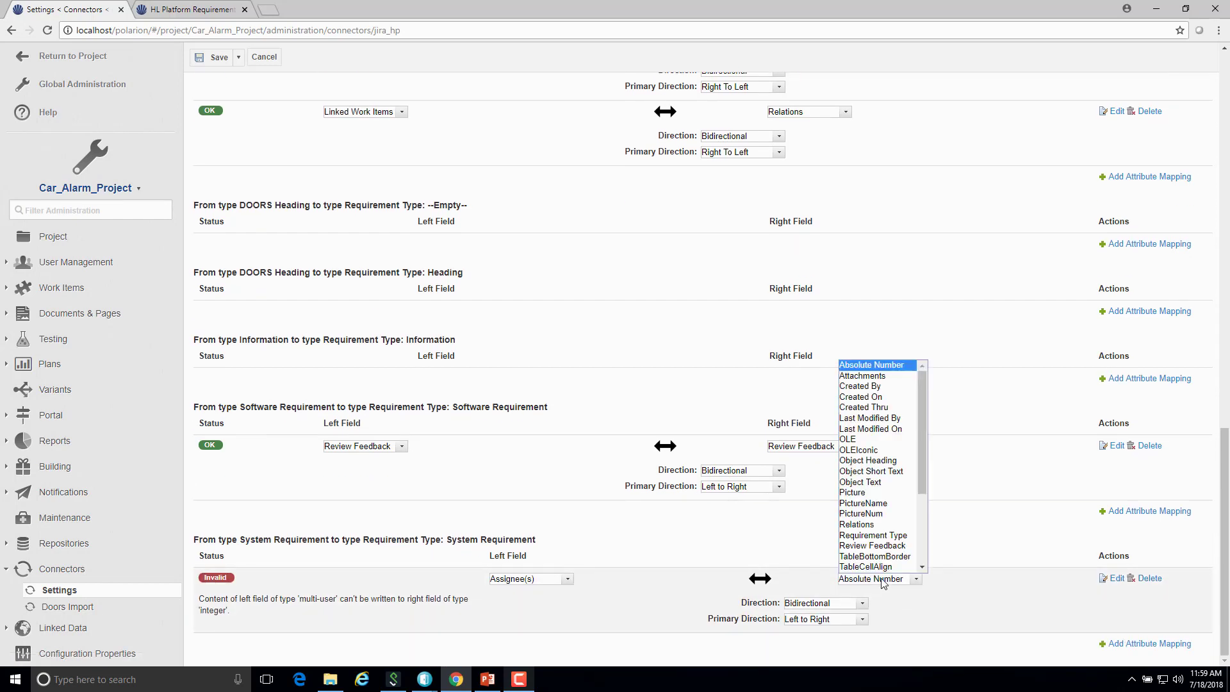
{"action": "left_click", "coordinate": [867, 546]}
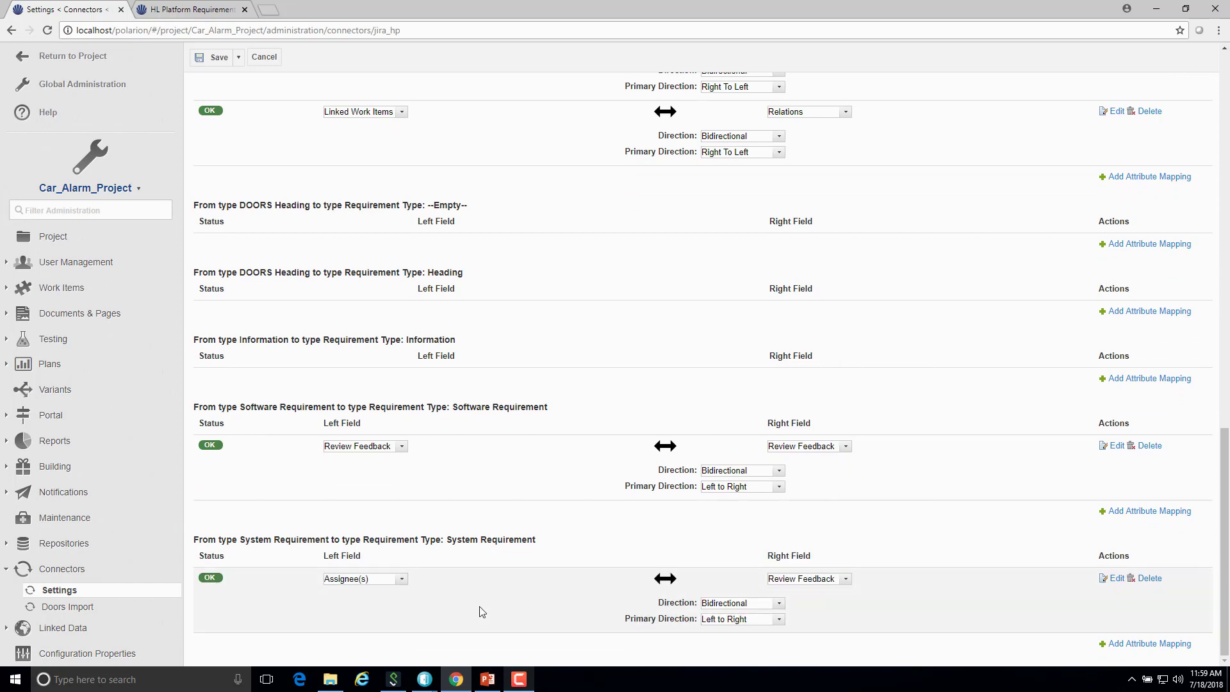
{"action": "left_click", "coordinate": [377, 580]}
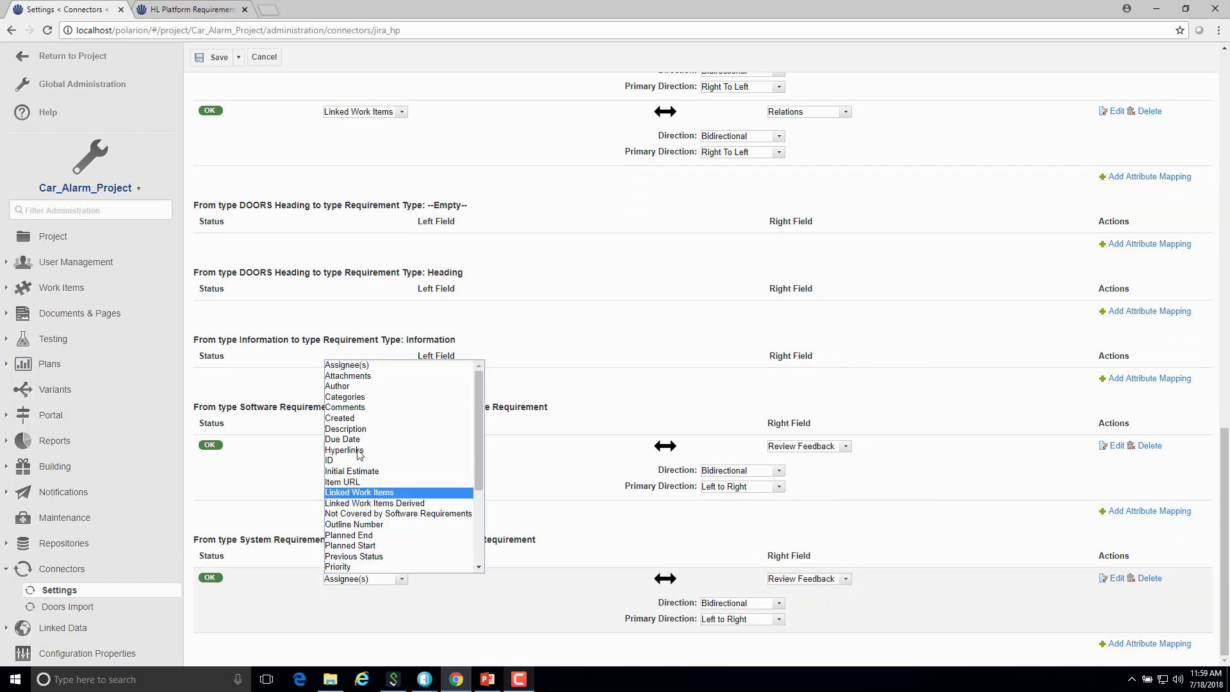
{"action": "scroll", "coordinate": [355, 569], "scroll_direction": "down", "scroll_amount": 3}
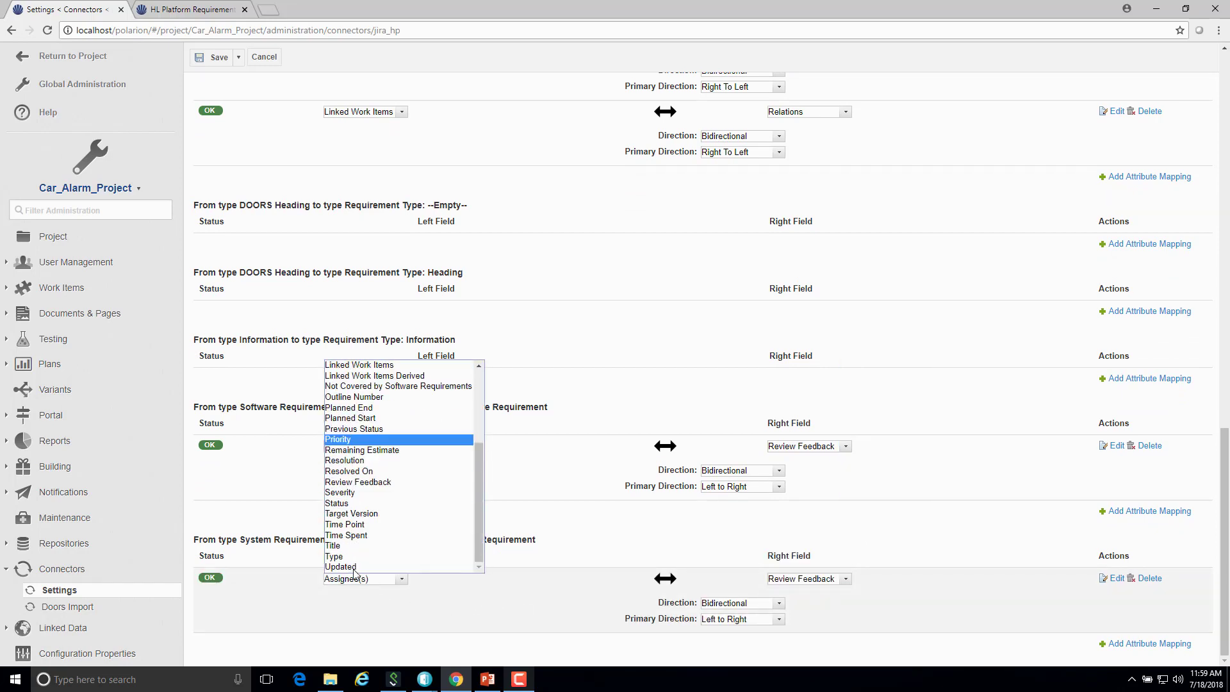
{"action": "left_click", "coordinate": [357, 482]}
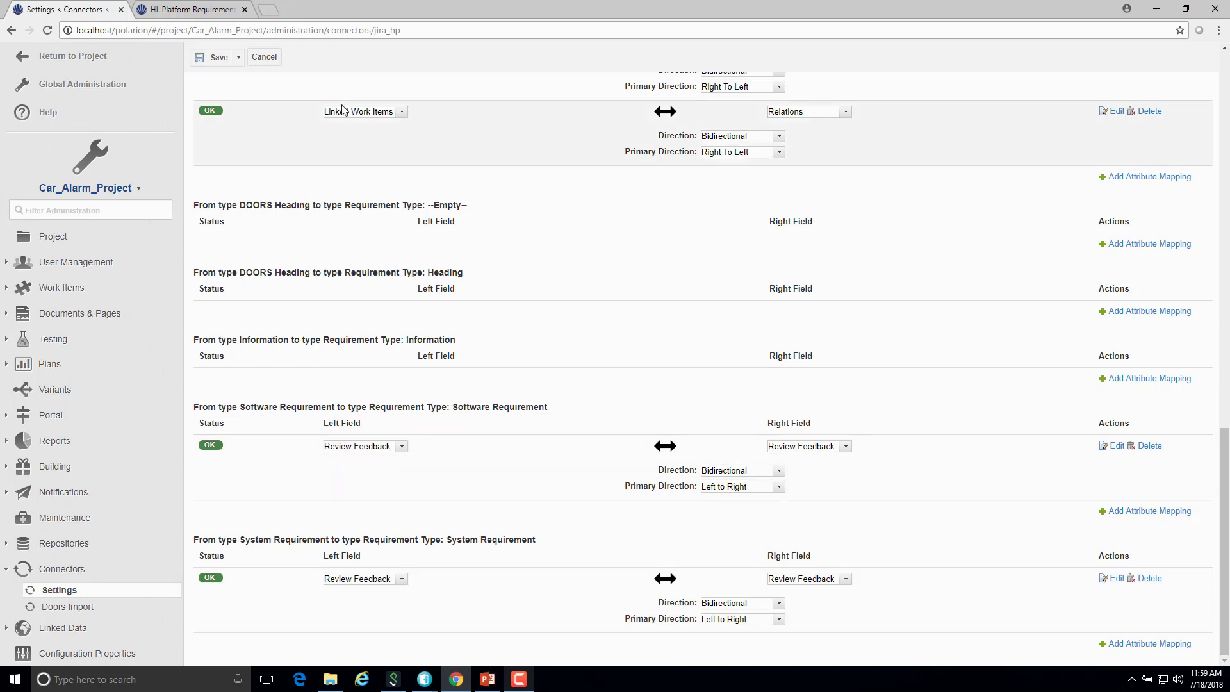
{"action": "left_click", "coordinate": [218, 58]}
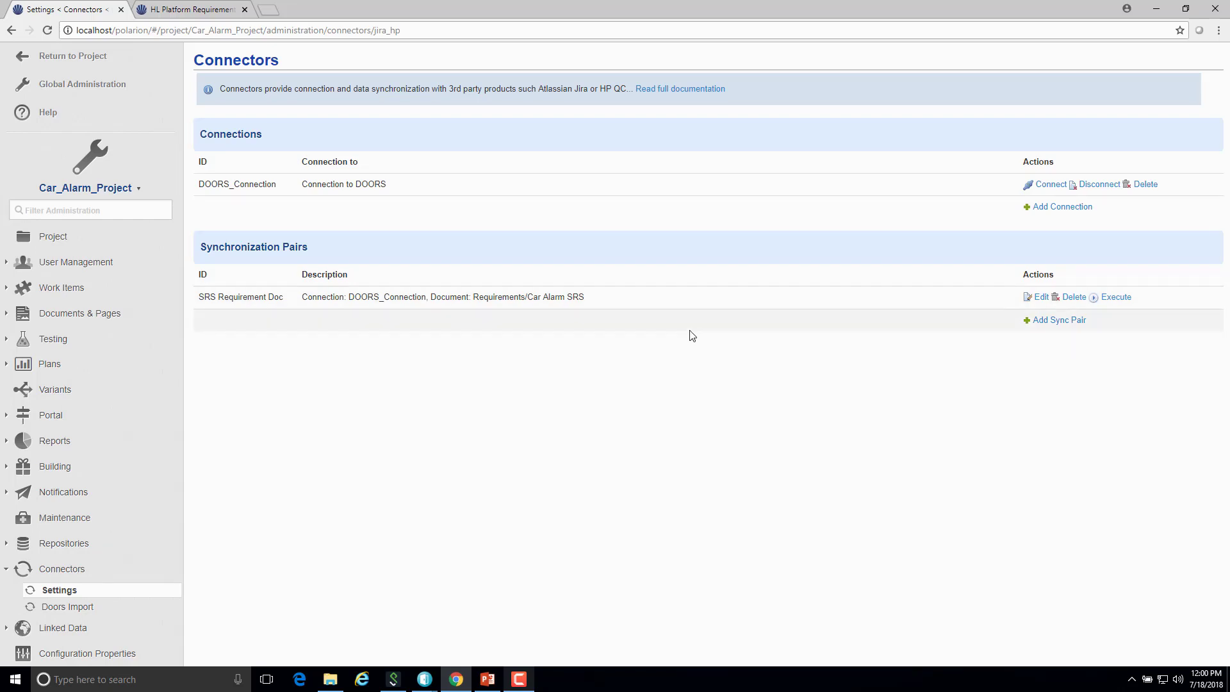
Execute the SRS Requirement Doc sync pair and check its synchronization job in the project's Monitor, refreshing the job list
{"action": "left_click", "coordinate": [1117, 298]}
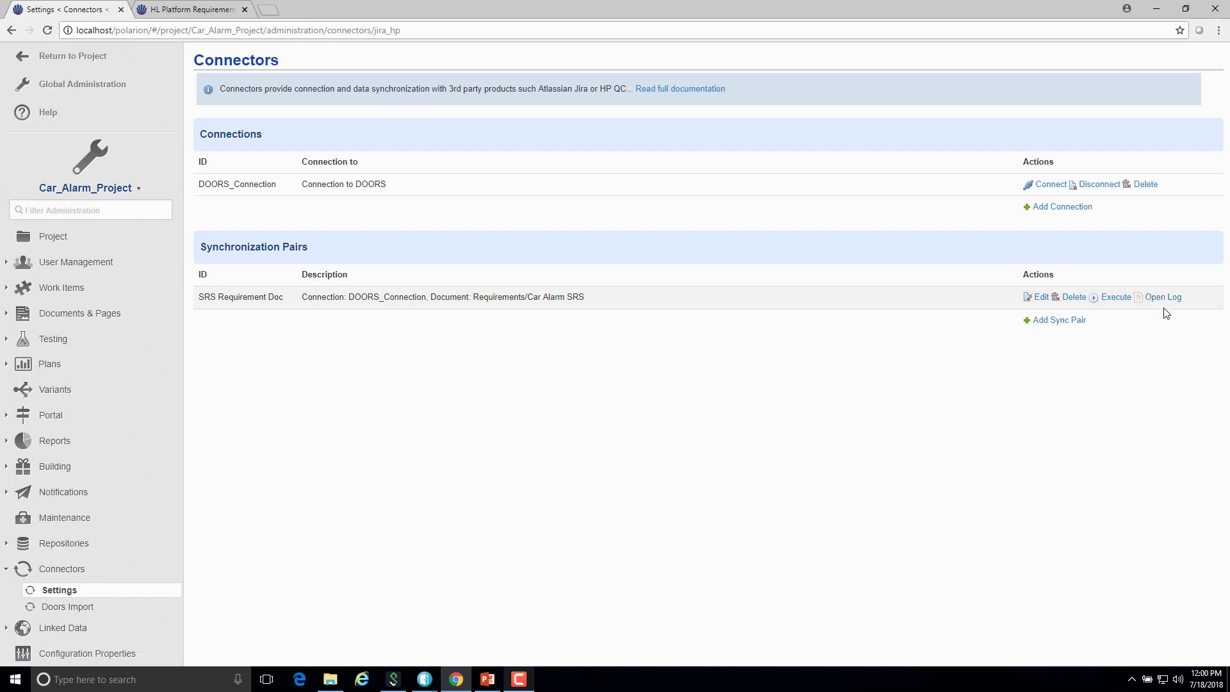
{"action": "left_click", "coordinate": [180, 11]}
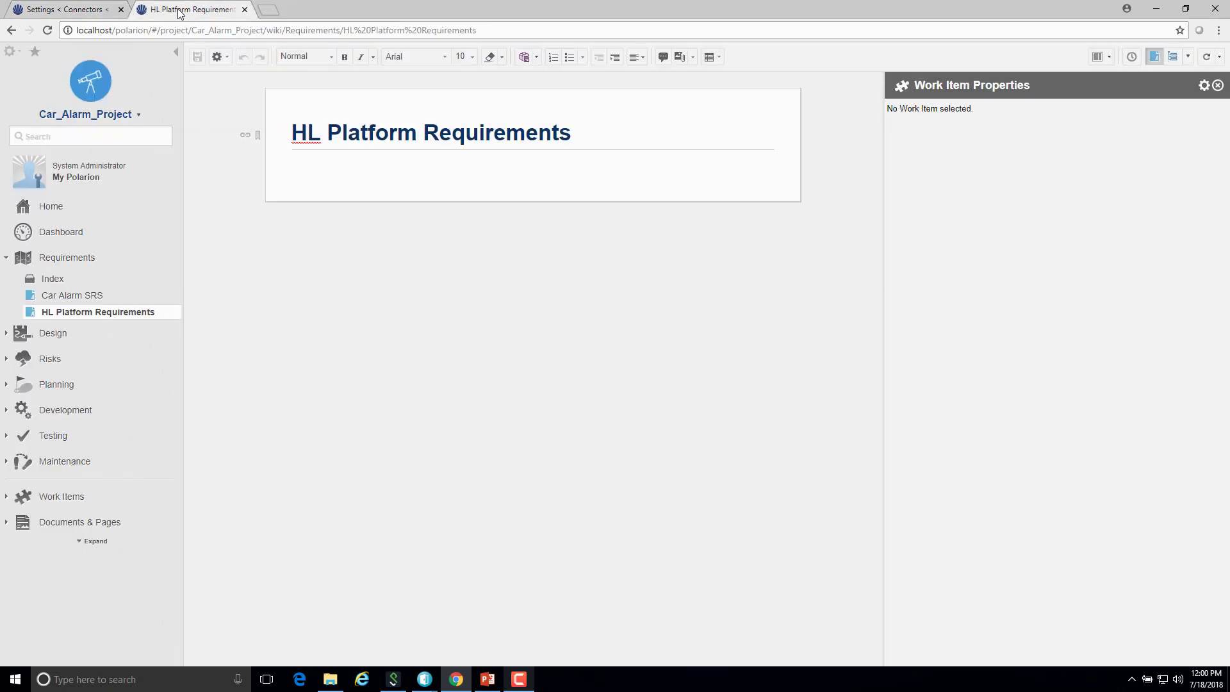
{"action": "left_click", "coordinate": [89, 543]}
{"action": "scroll", "coordinate": [88, 549], "scroll_direction": "down", "scroll_amount": 3}
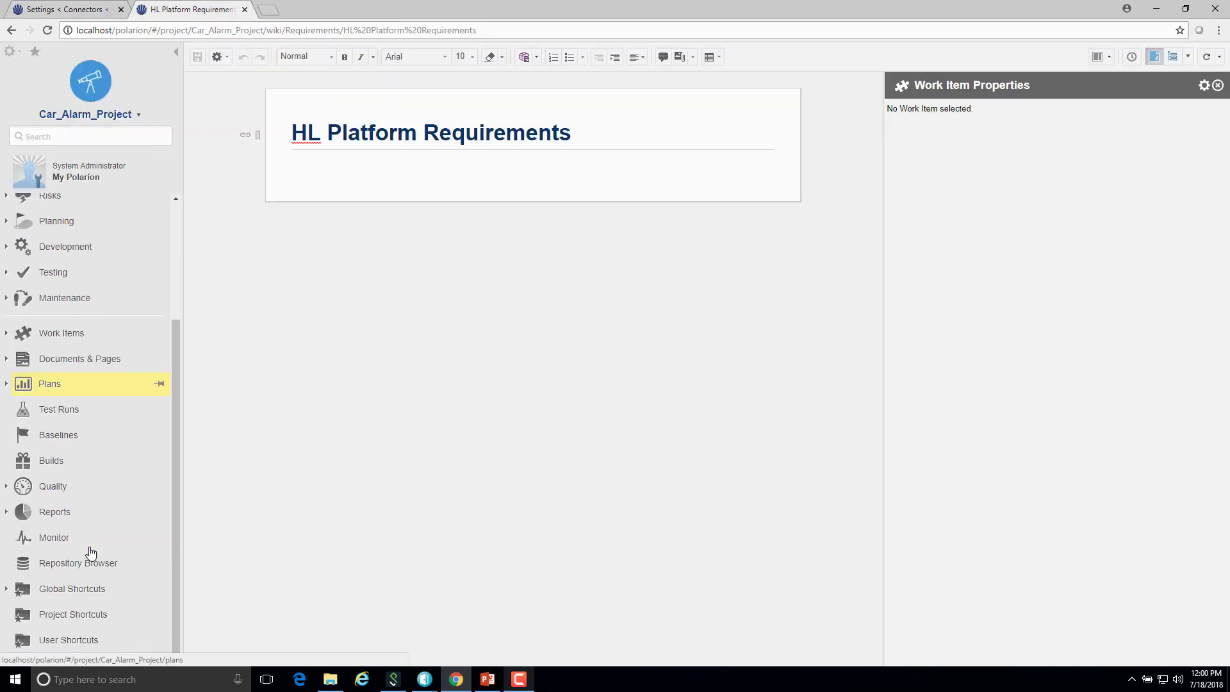
{"action": "left_click", "coordinate": [58, 542]}
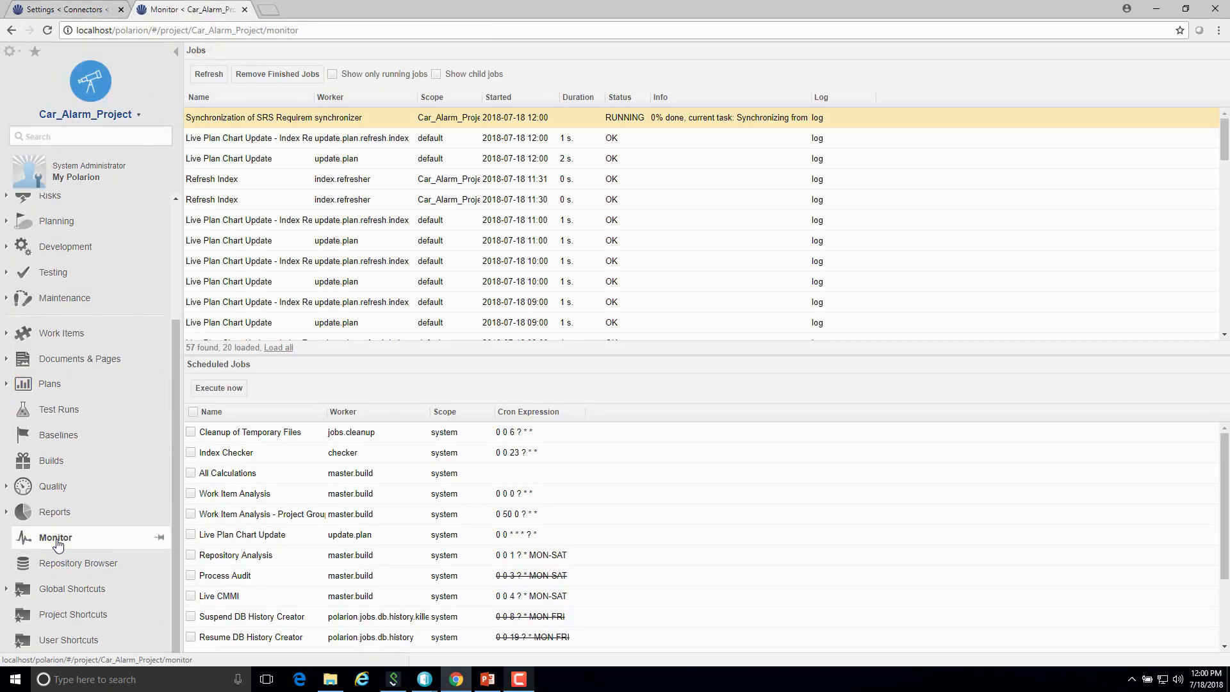
{"action": "left_click", "coordinate": [207, 75]}
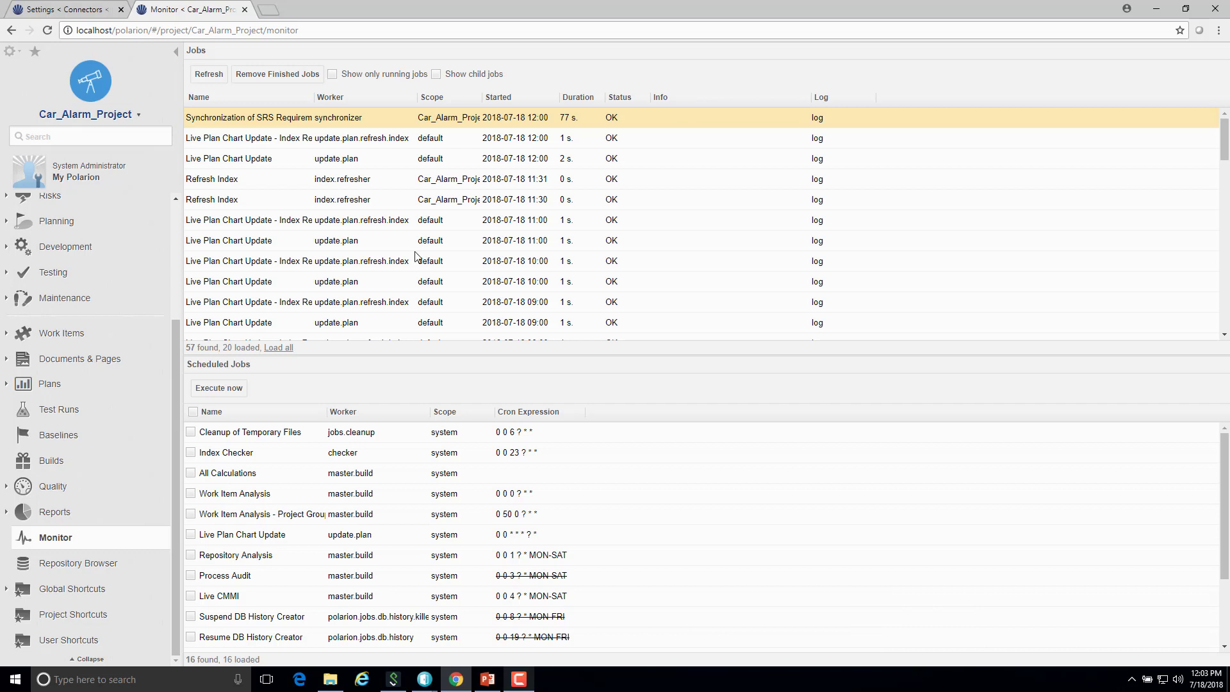
Open the Car Alarm SRS document and examine its synchronized headings, information items and requirements down to the Functional requirements section
{"action": "left_click_drag", "start_coordinate": [175, 370], "coordinate": [219, 244]}
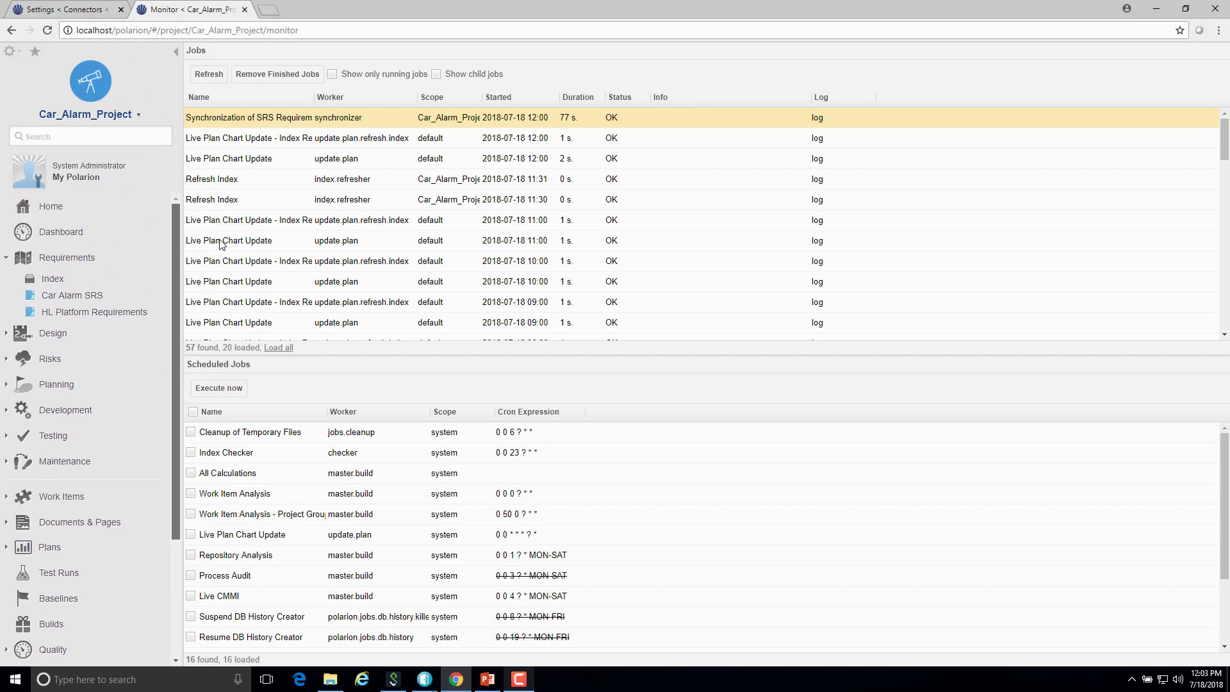
{"action": "left_click", "coordinate": [95, 298]}
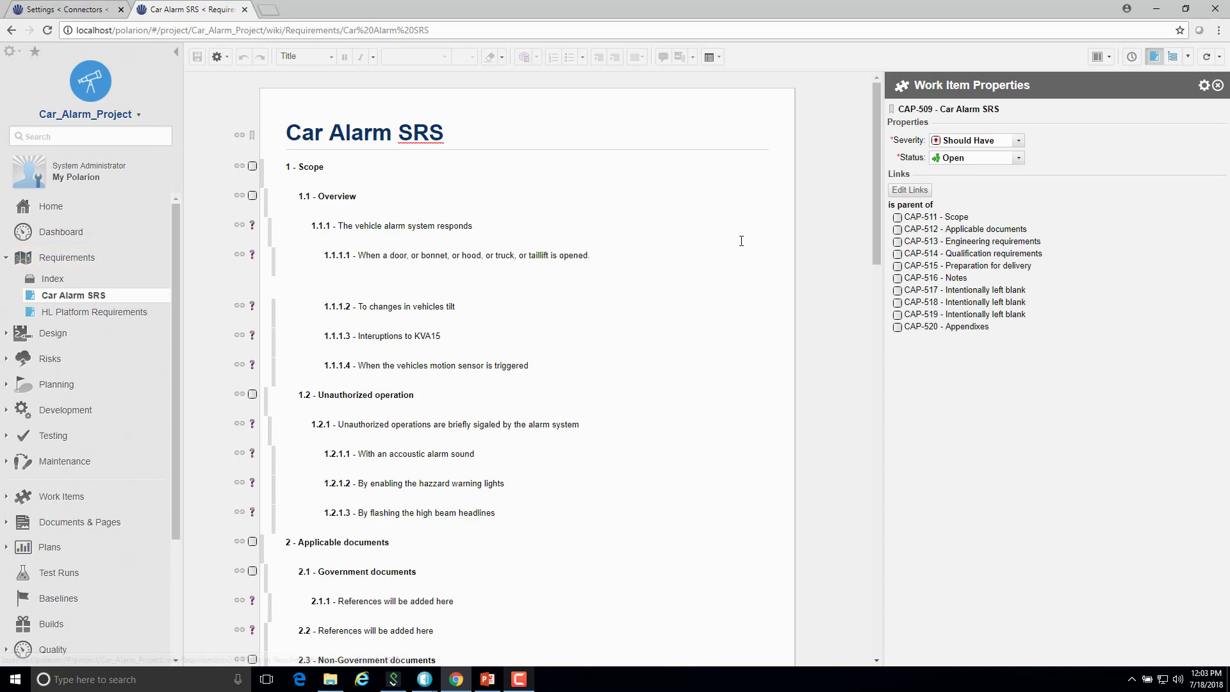
{"action": "scroll", "coordinate": [703, 323], "scroll_direction": "down", "scroll_amount": 3}
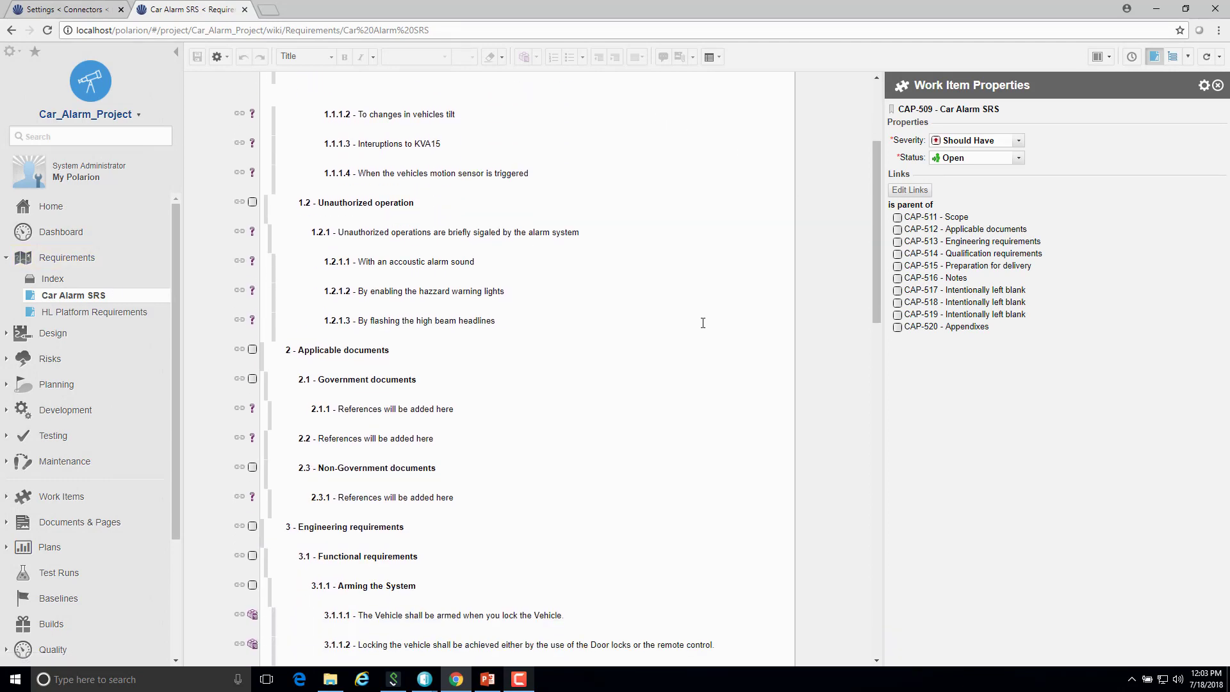
{"action": "scroll", "coordinate": [702, 323], "scroll_direction": "up", "scroll_amount": 3}
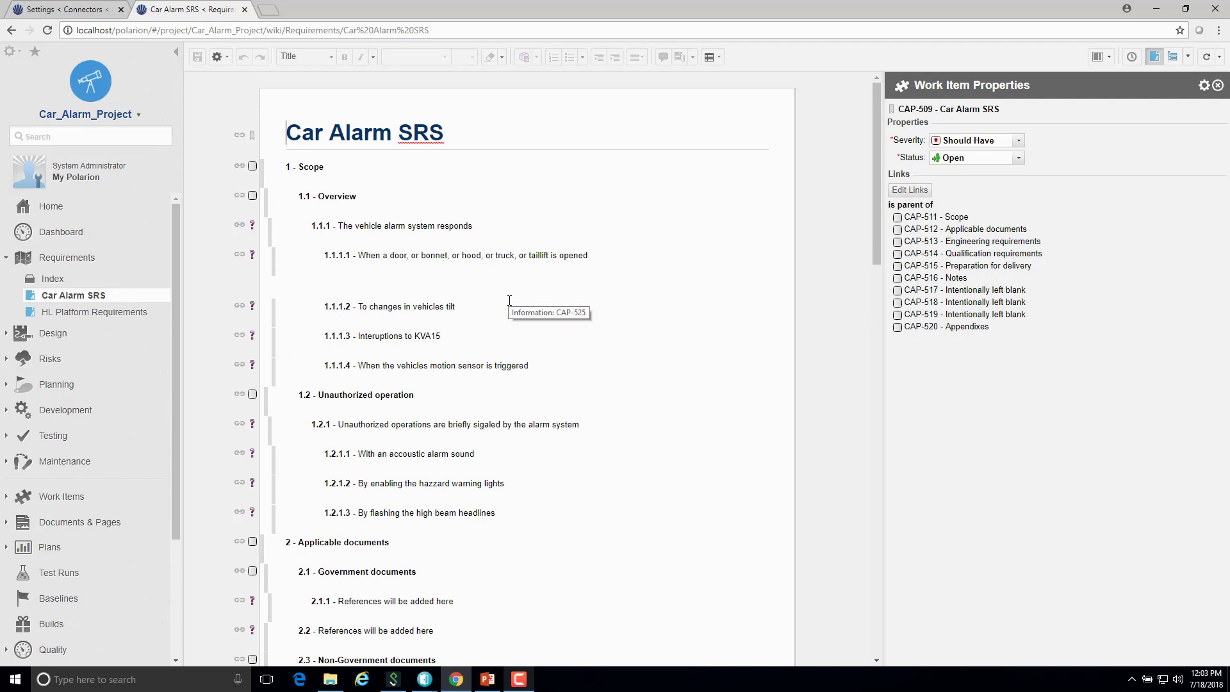
{"action": "scroll", "coordinate": [509, 299], "scroll_direction": "down", "scroll_amount": 2}
{"action": "scroll", "coordinate": [510, 298], "scroll_direction": "down", "scroll_amount": 2}
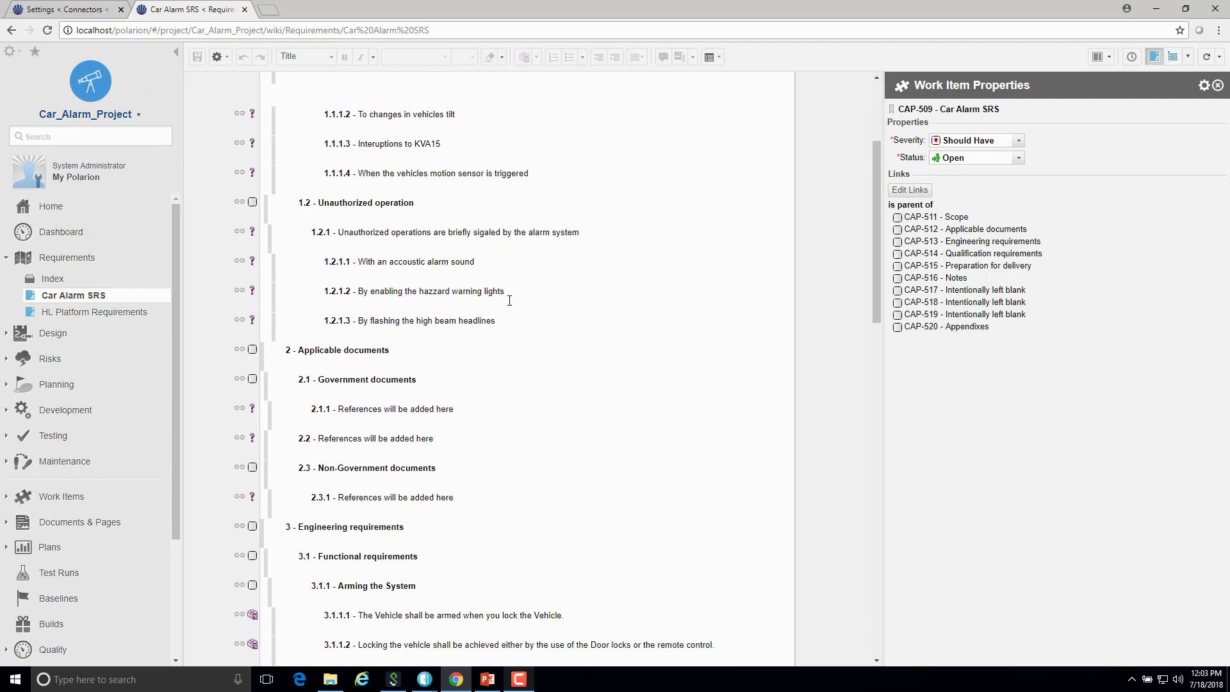
{"action": "scroll", "coordinate": [509, 300], "scroll_direction": "up", "scroll_amount": 3}
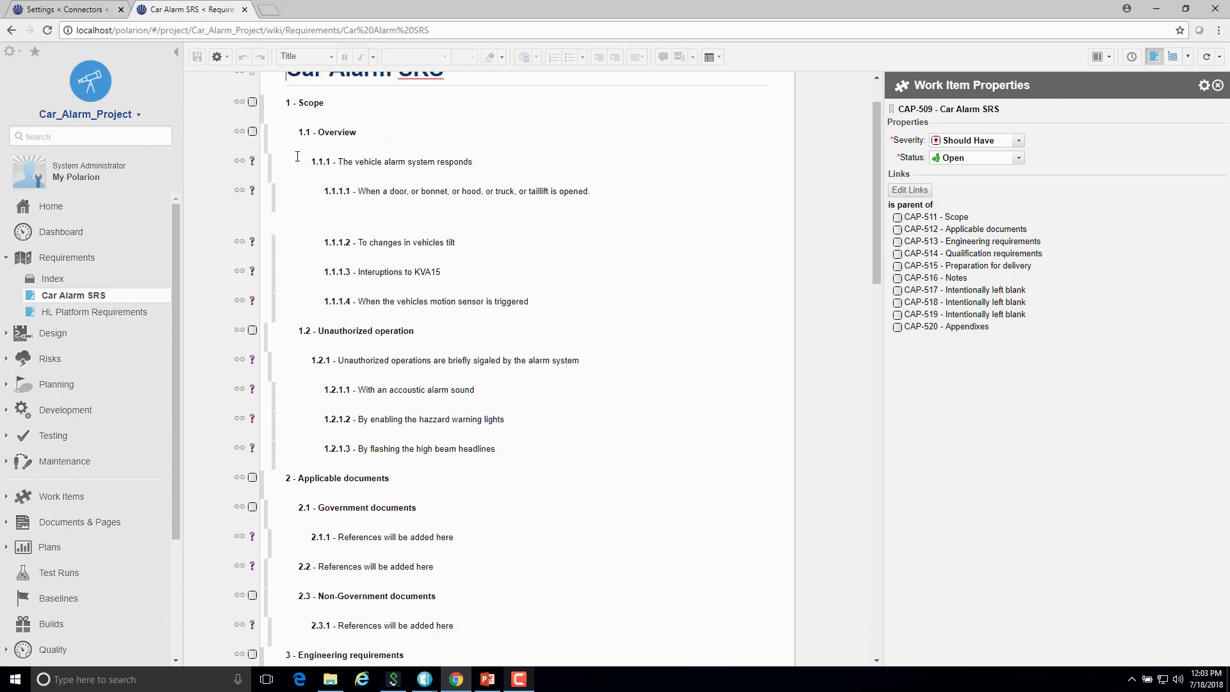
{"action": "scroll", "coordinate": [376, 172], "scroll_direction": "up", "scroll_amount": 1}
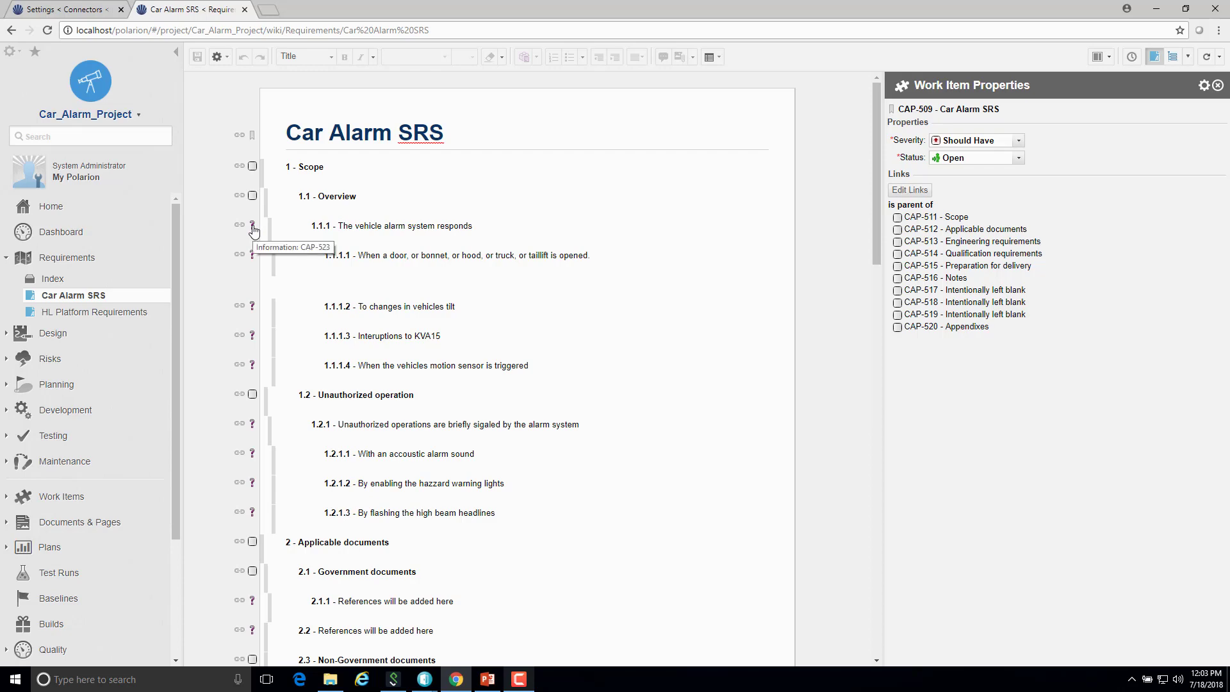
{"action": "scroll", "coordinate": [397, 269], "scroll_direction": "down", "scroll_amount": 5}
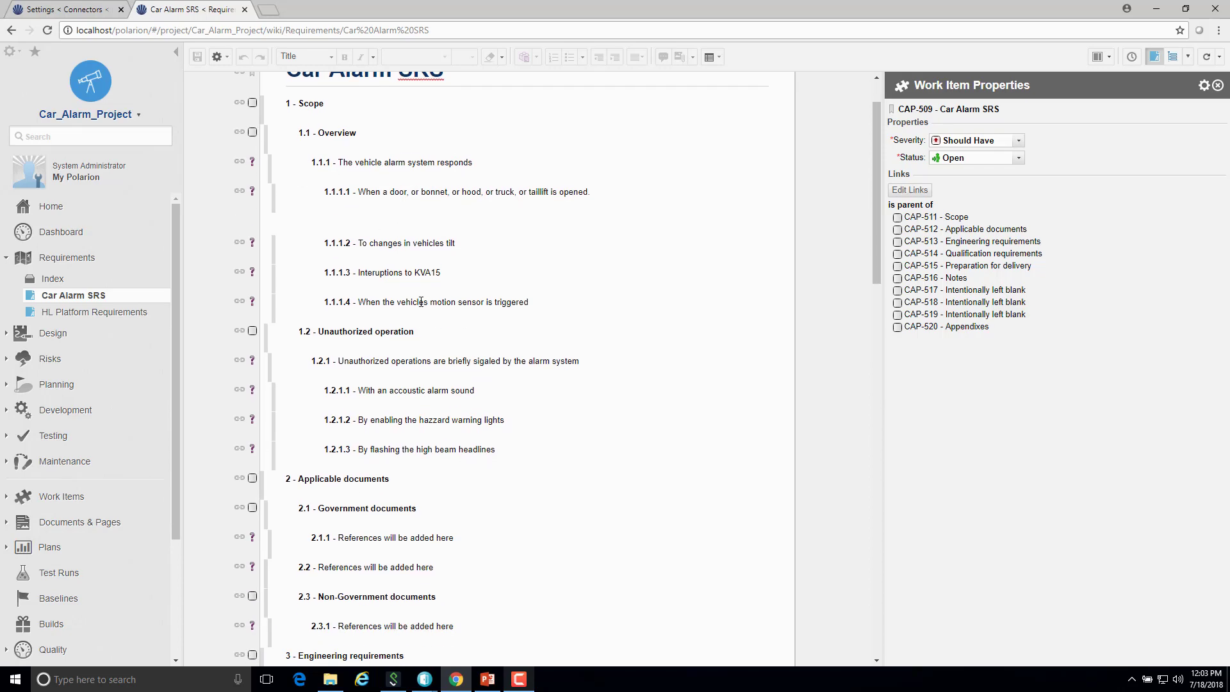
{"action": "scroll", "coordinate": [421, 301], "scroll_direction": "down", "scroll_amount": 5}
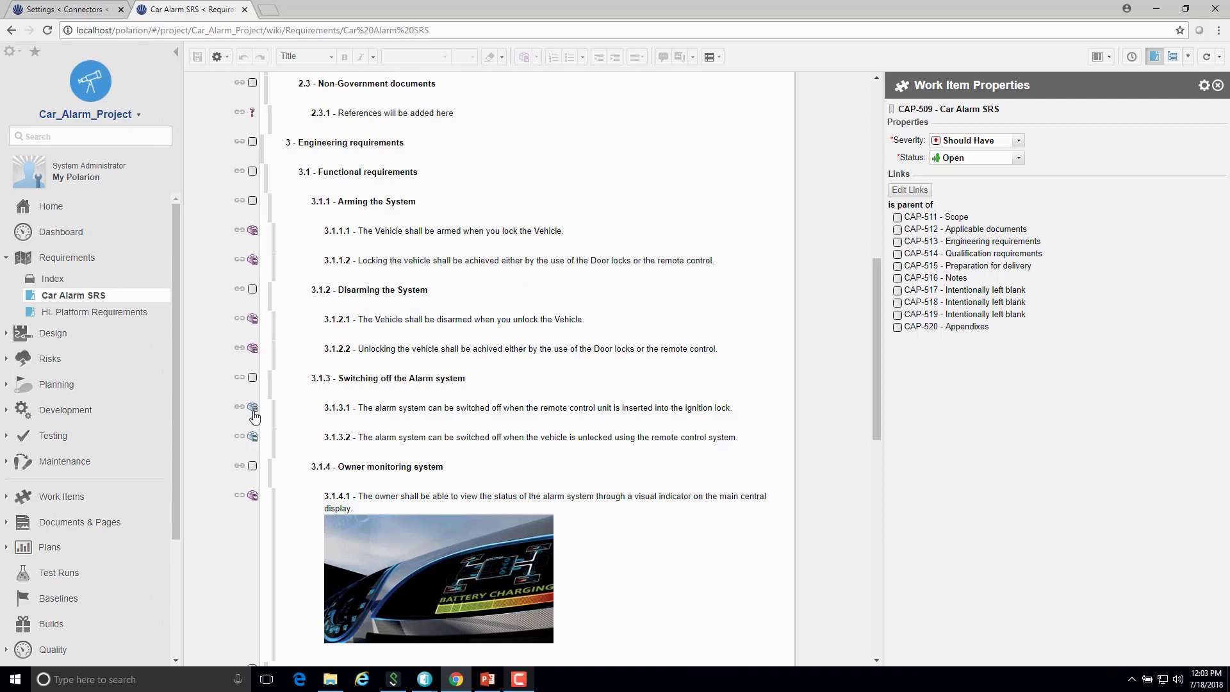
Inspect the properties and links of requirements 3.1.3.1 and 3.1.1.2 in the Car Alarm SRS document
{"action": "left_click", "coordinate": [418, 407]}
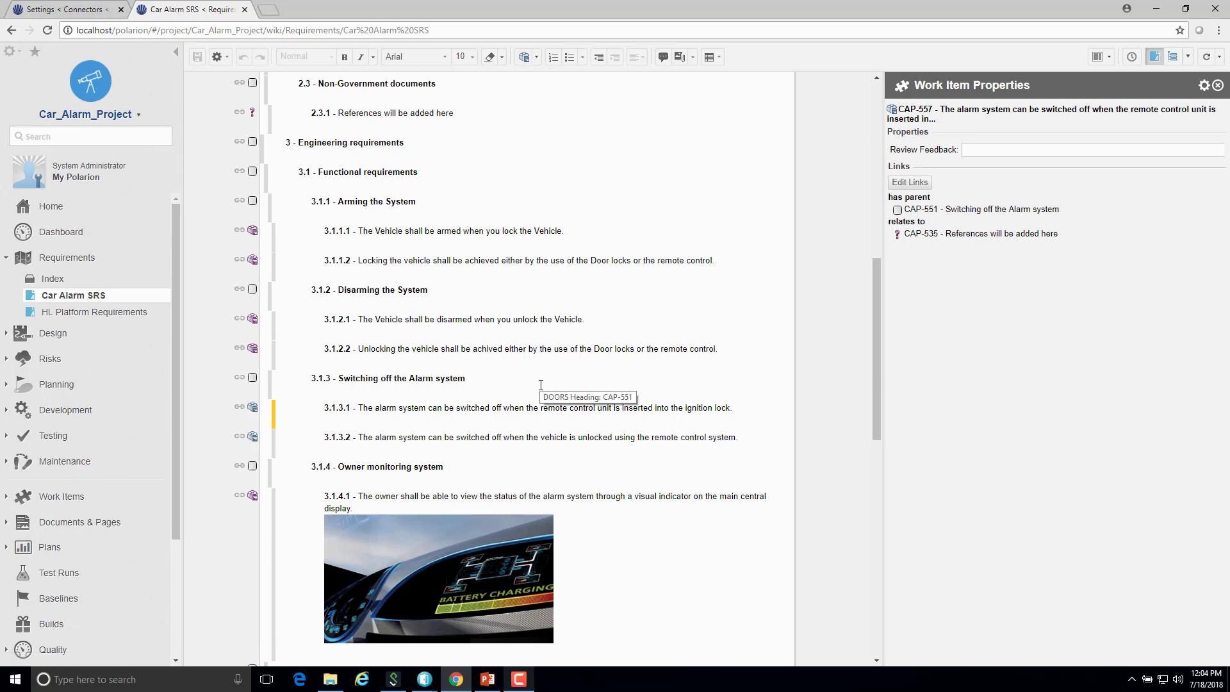
{"action": "scroll", "coordinate": [541, 385], "scroll_direction": "up", "scroll_amount": 1}
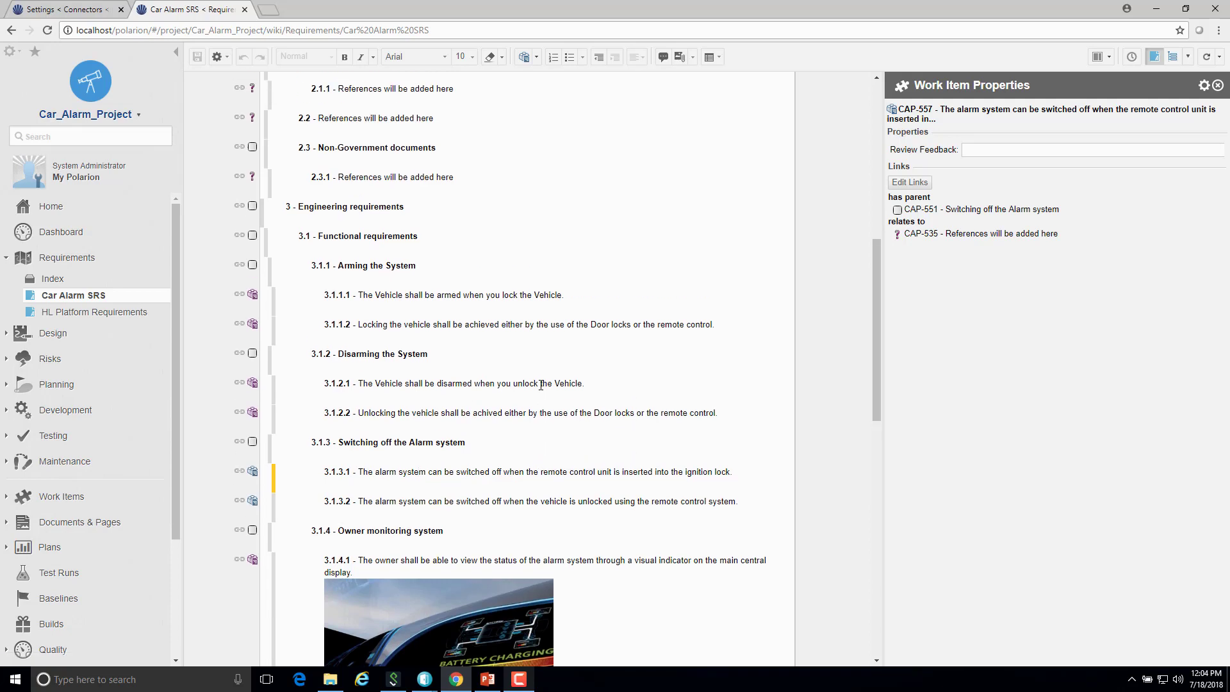
{"action": "left_click", "coordinate": [528, 324]}
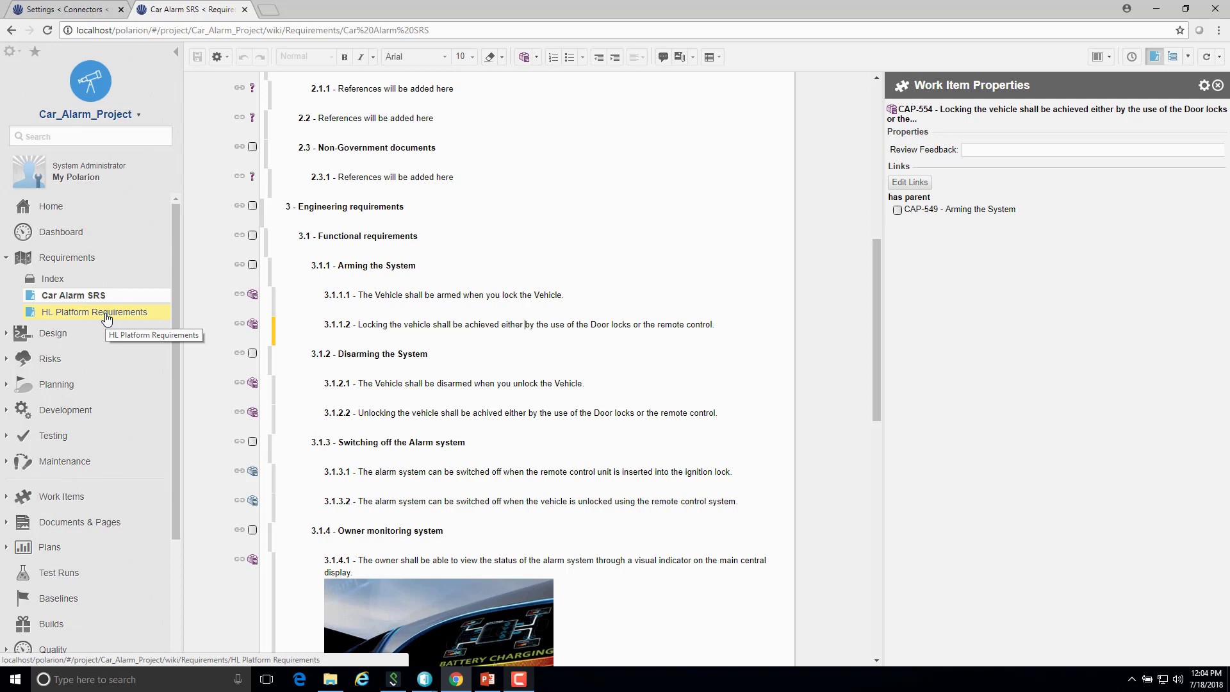
Create a new sync pair with the ID "HL Requirements document" on DOORS_Connection
{"action": "left_click", "coordinate": [78, 10]}
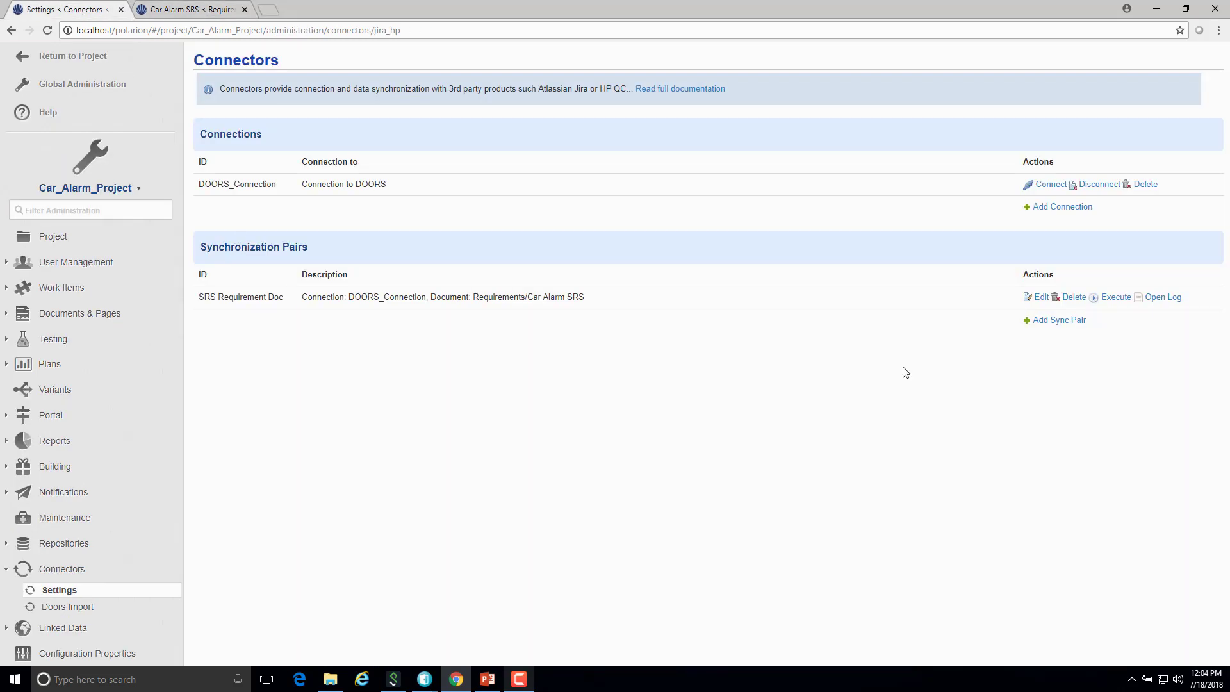
{"action": "left_click", "coordinate": [1067, 327]}
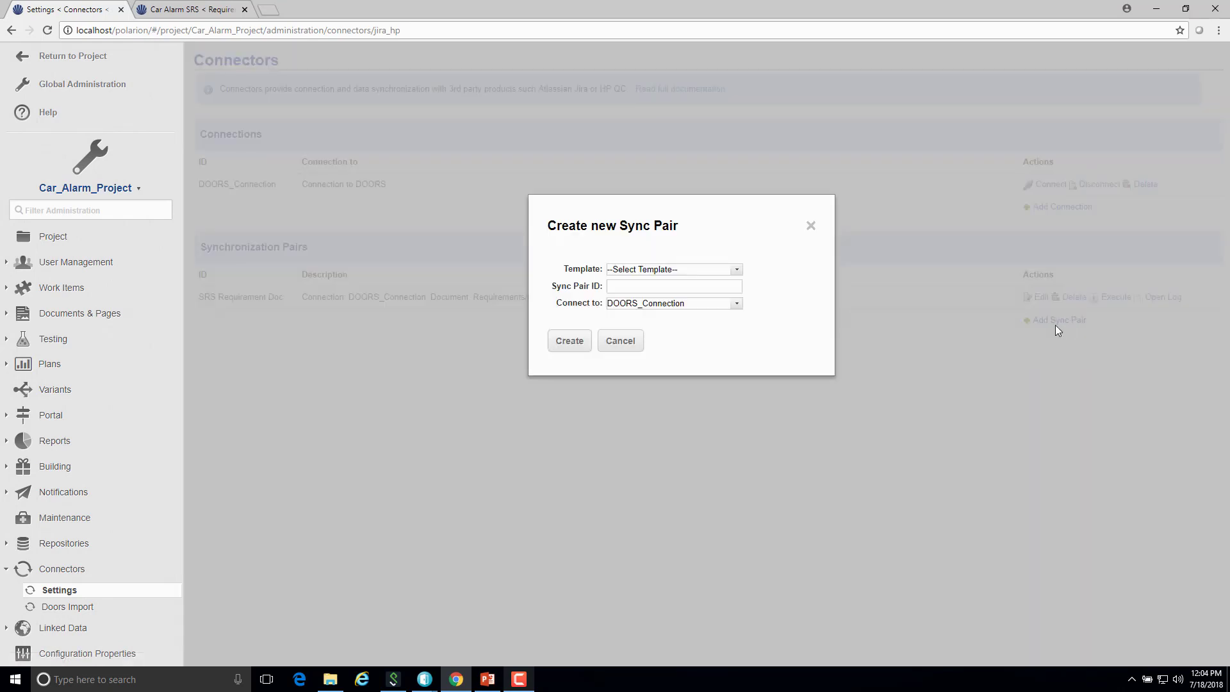
{"action": "left_click", "coordinate": [657, 288]}
{"action": "type", "text": "HL Requirements document"}
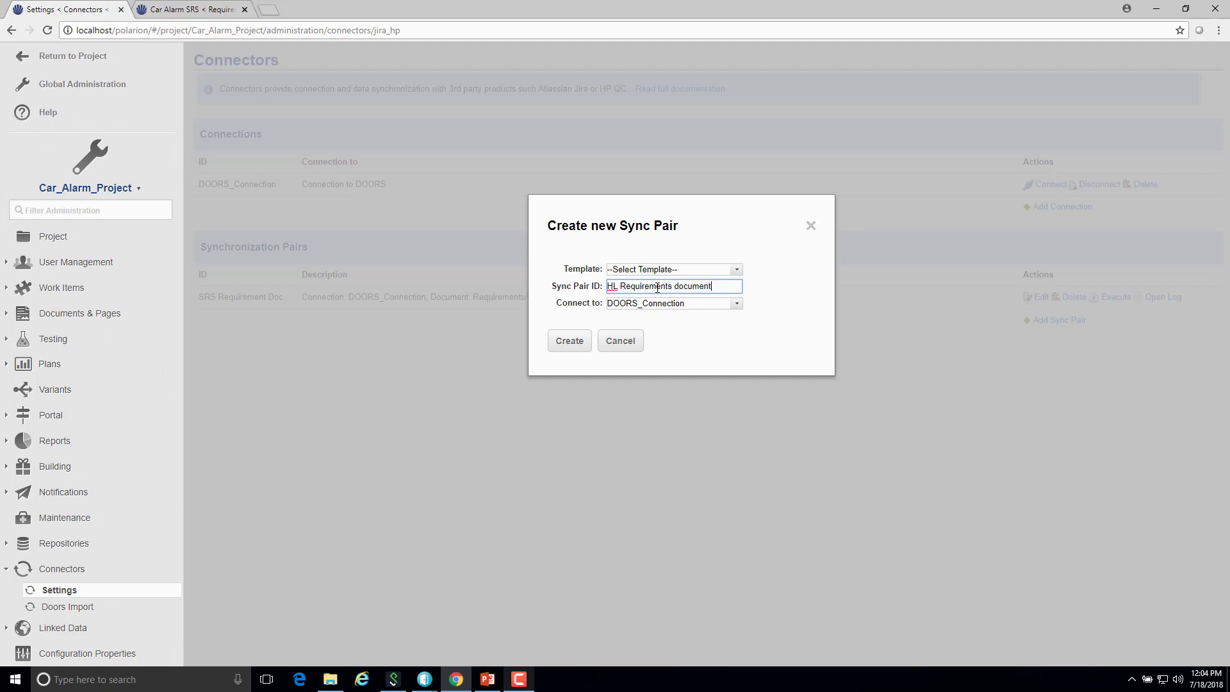
{"action": "left_click", "coordinate": [576, 344]}
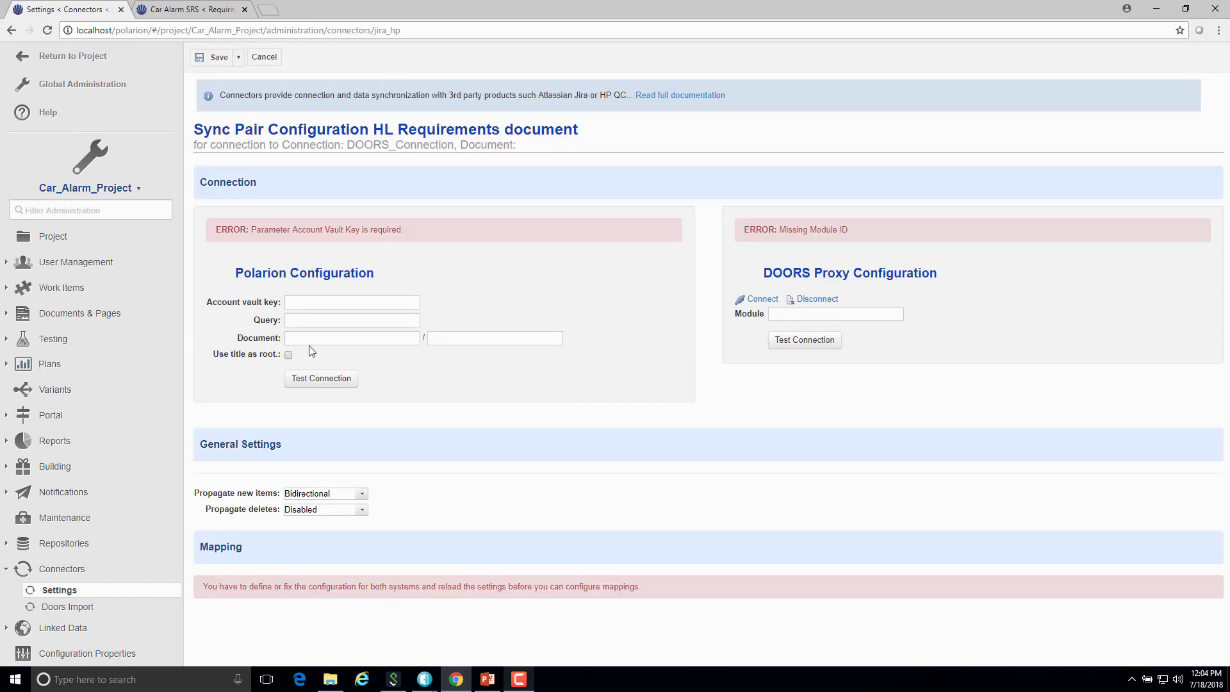
In the Polarion configuration, enter the account vault key, set the document space to Requirements and enable using the title as root
{"action": "left_click", "coordinate": [316, 300]}
{"action": "type", "text": "connect"}
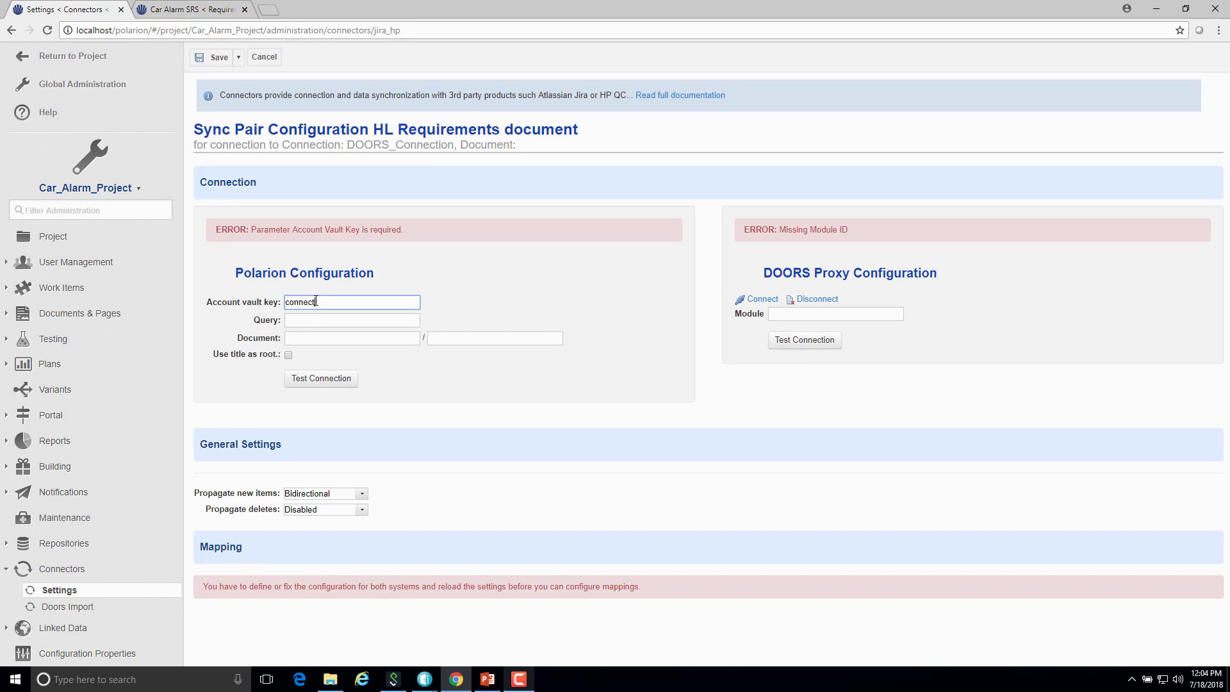
{"action": "type", "text": "or"}
{"action": "key", "text": "Tab"}
{"action": "key", "text": "Tab"}
{"action": "type", "text": "Requirements"}
{"action": "left_click", "coordinate": [289, 355]}
Set the Polarion document name to "HL Platform Requirements" and test the Polarion connection
{"action": "left_click", "coordinate": [197, 14]}
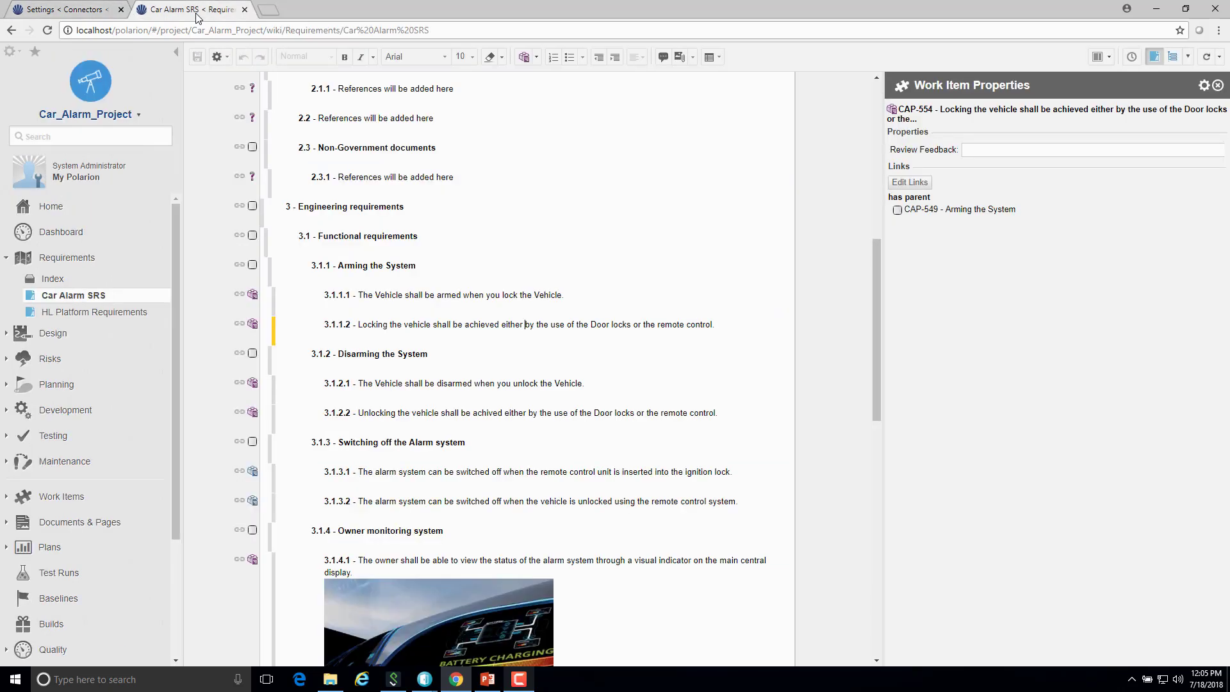
{"action": "left_click", "coordinate": [69, 15]}
{"action": "left_click", "coordinate": [440, 337]}
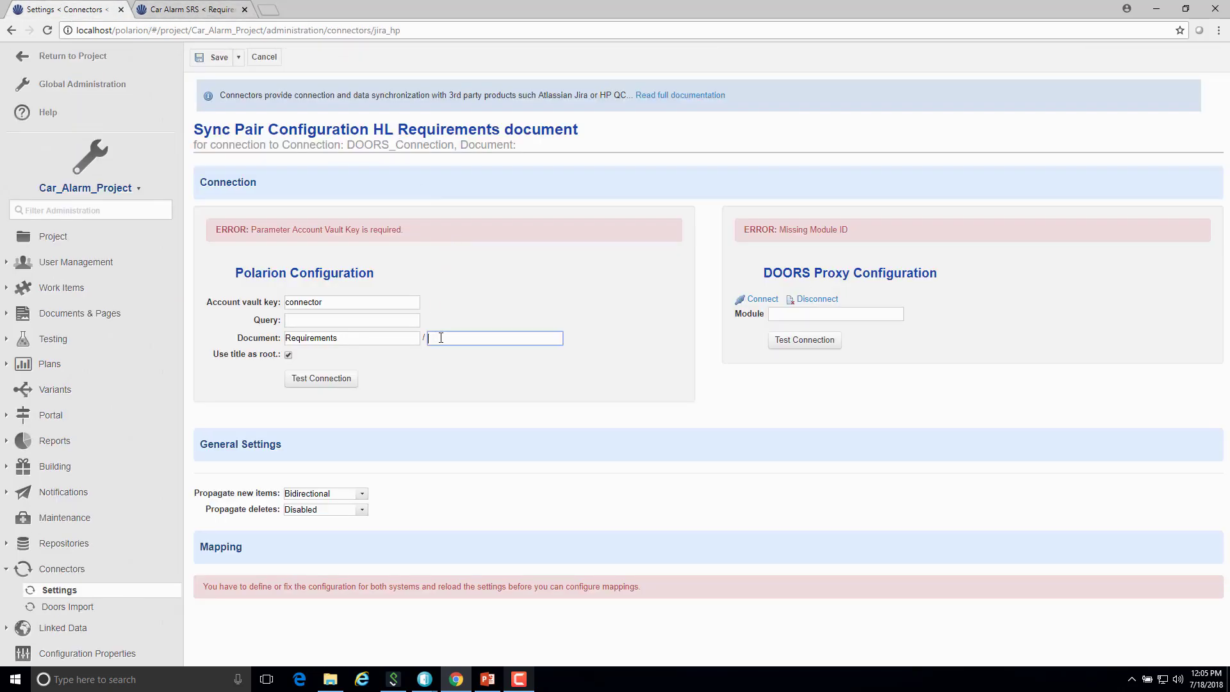
{"action": "type", "text": "HL Re"}
{"action": "key", "text": "BackSpace"}
{"action": "type", "text": "latfoorm Requirements"}
{"action": "left_click", "coordinate": [334, 381]}
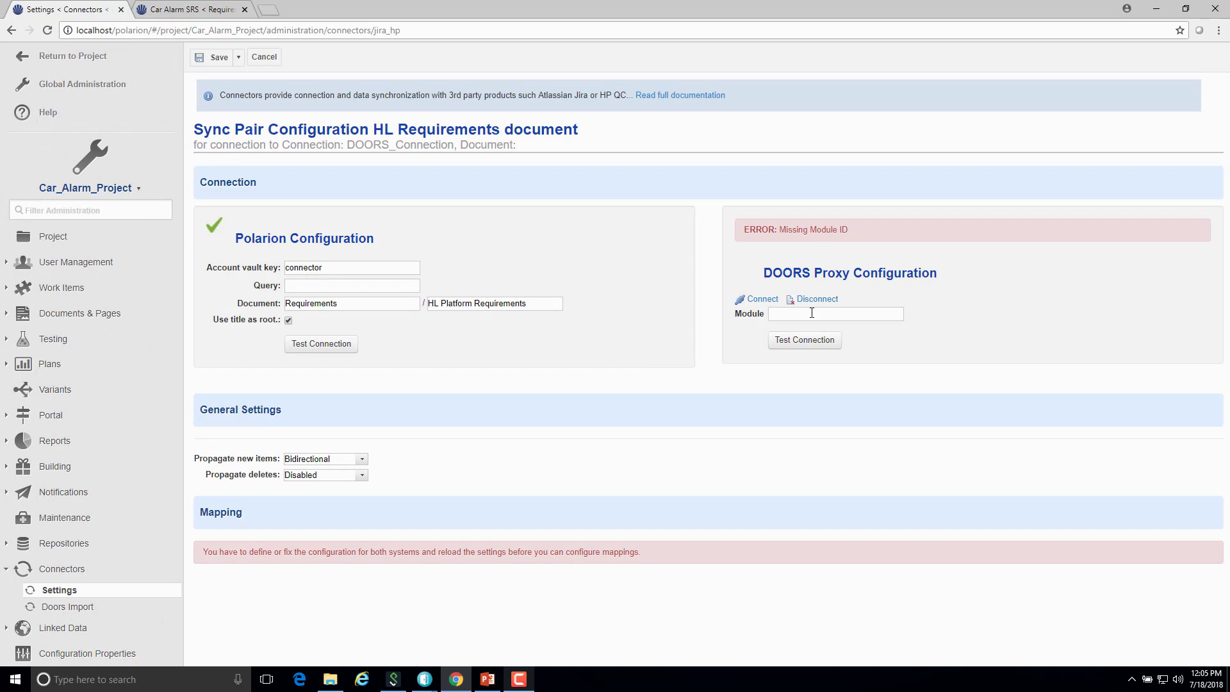
Switch to DOORS, open the properties of the HL Platform Requirements module in Car Alarm System and copy its URL
{"action": "left_click", "coordinate": [424, 680]}
{"action": "left_click", "coordinate": [397, 647]}
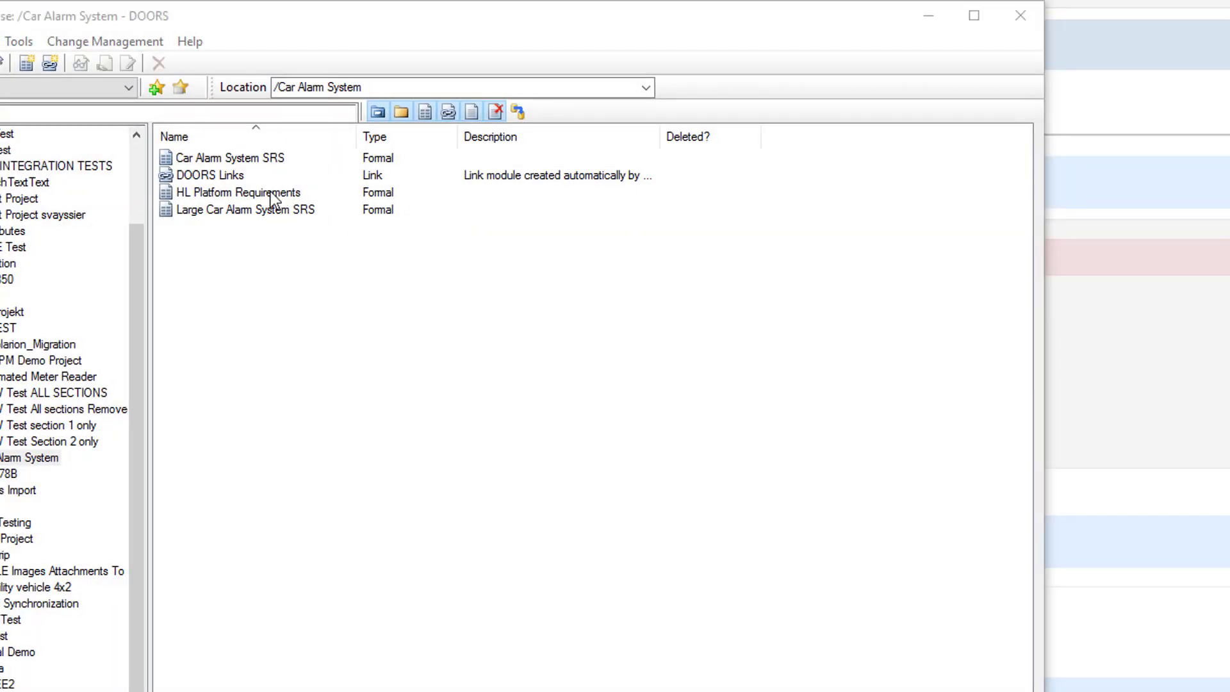
{"action": "left_click", "coordinate": [229, 196]}
{"action": "right_click", "coordinate": [227, 193]}
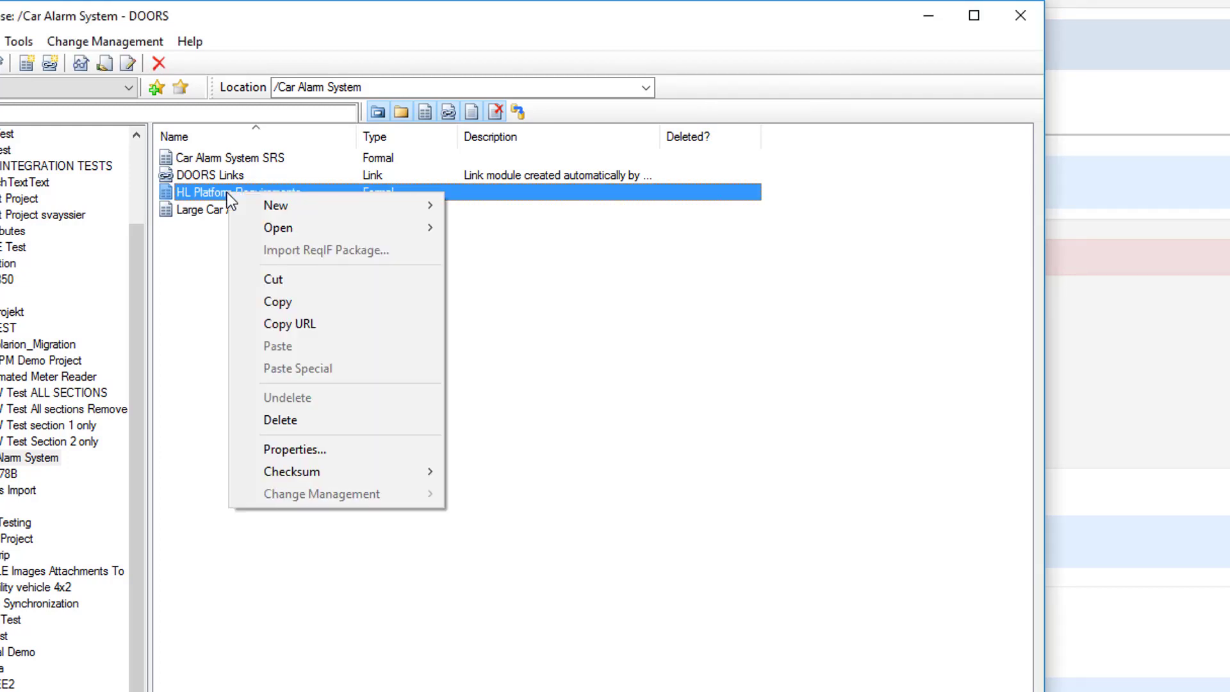
{"action": "left_click", "coordinate": [294, 449]}
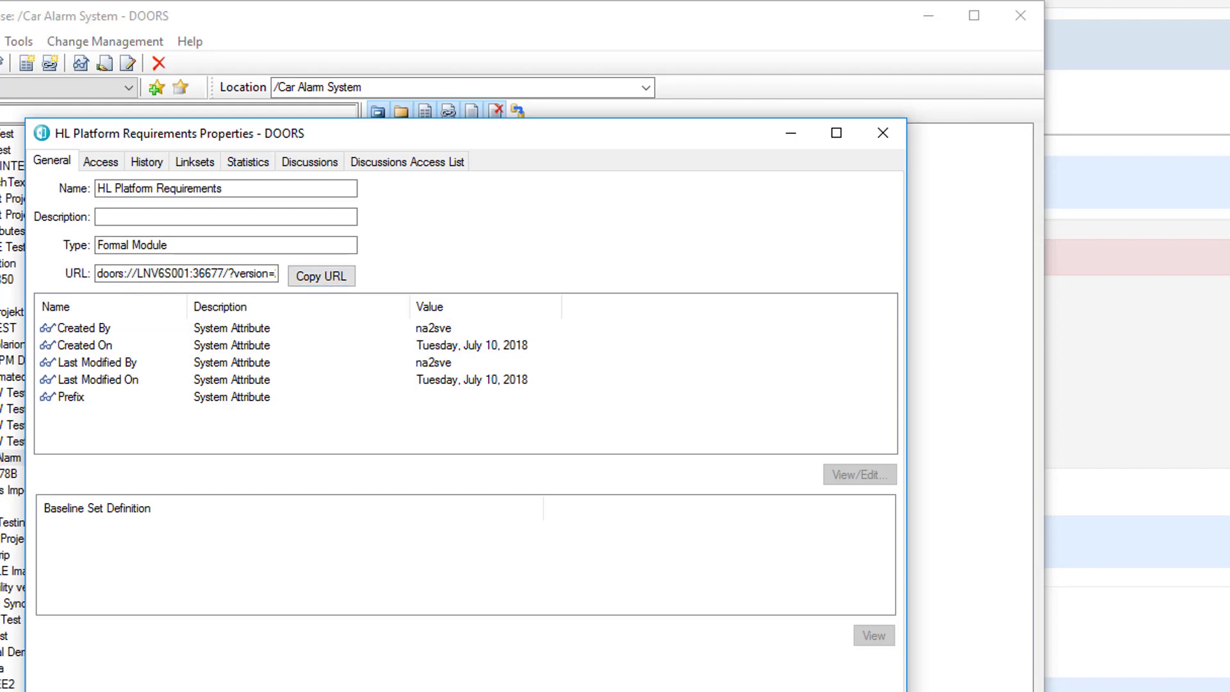
Back in Polarion, paste the copied module URL as the DOORS proxy's Module and test the DOORS connection
{"action": "left_click", "coordinate": [1108, 92]}
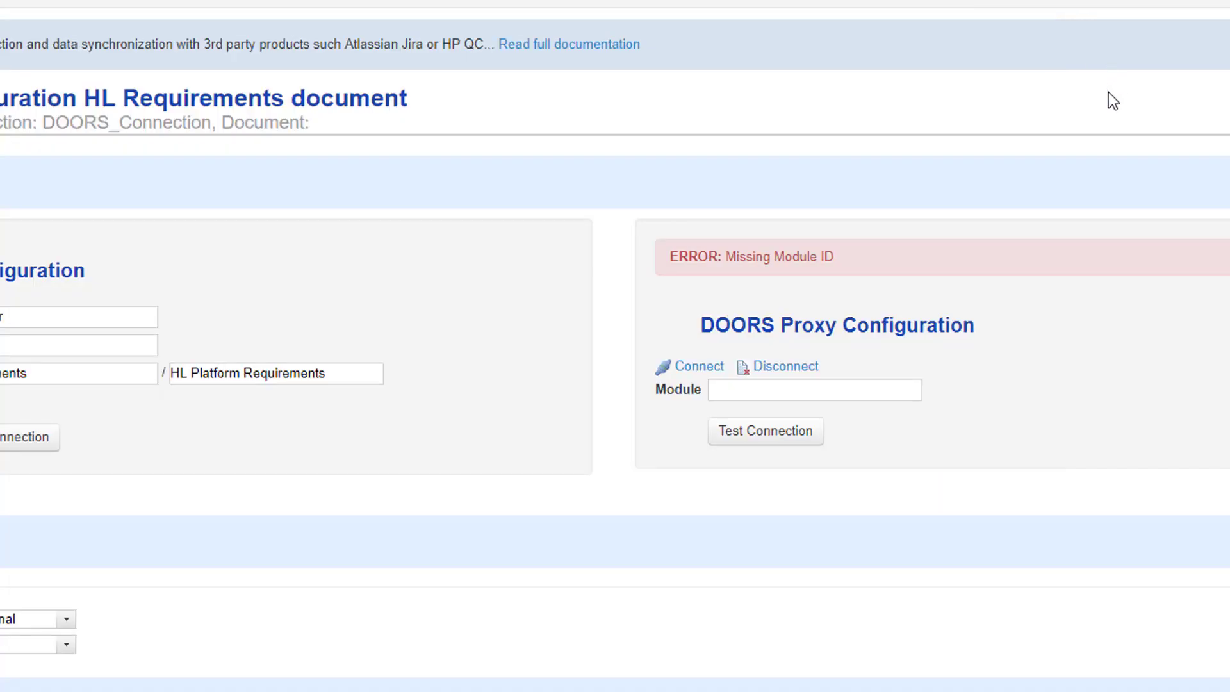
{"action": "left_click", "coordinate": [725, 390]}
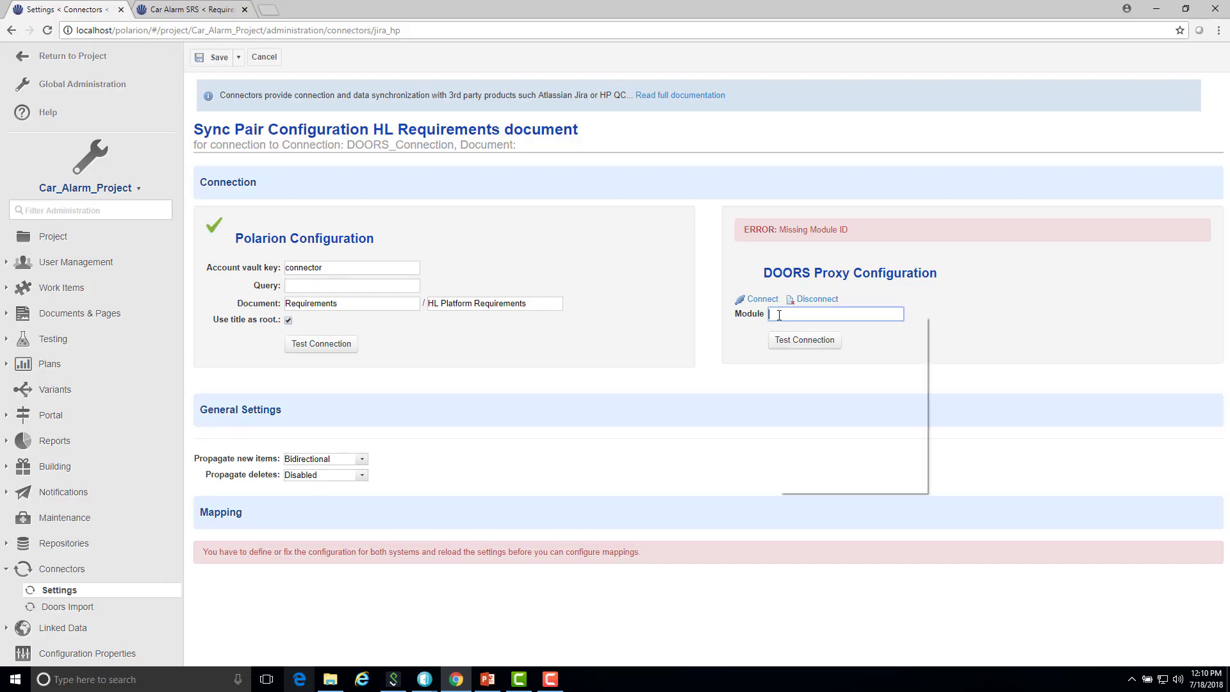
{"action": "right_click", "coordinate": [779, 316]}
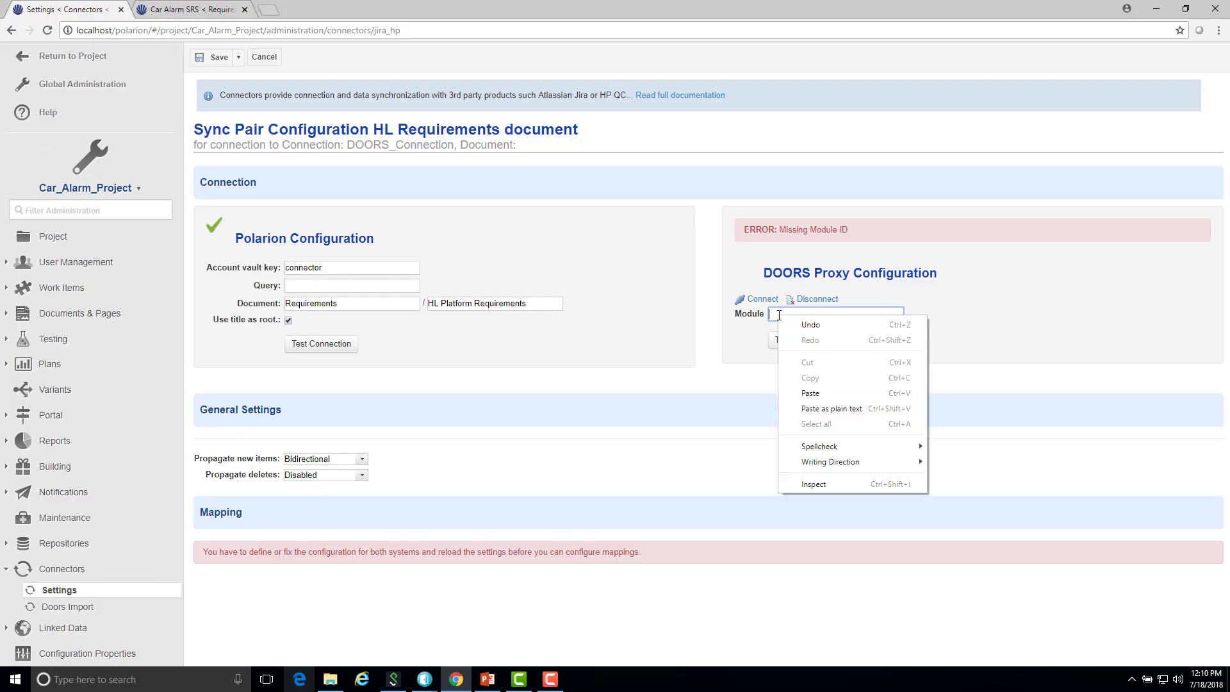
{"action": "left_click", "coordinate": [805, 394]}
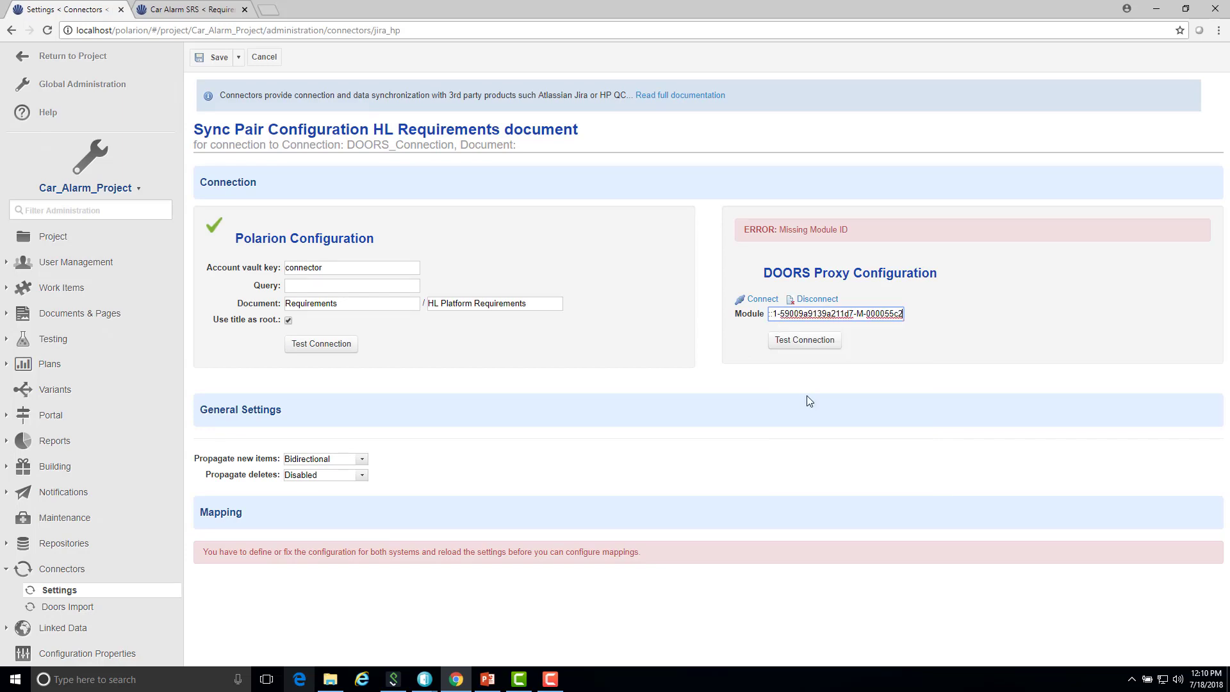
{"action": "left_click", "coordinate": [800, 341]}
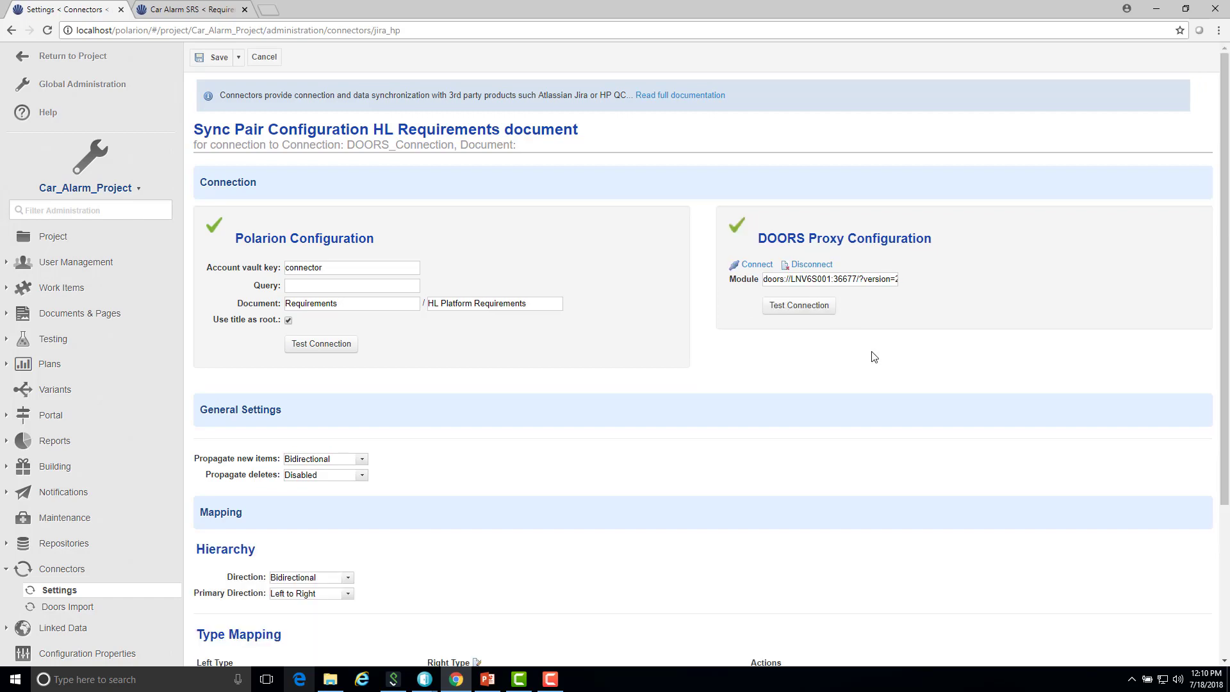
Add a type mapping that links the Heading type to Heading
{"action": "scroll", "coordinate": [874, 356], "scroll_direction": "down", "scroll_amount": 3}
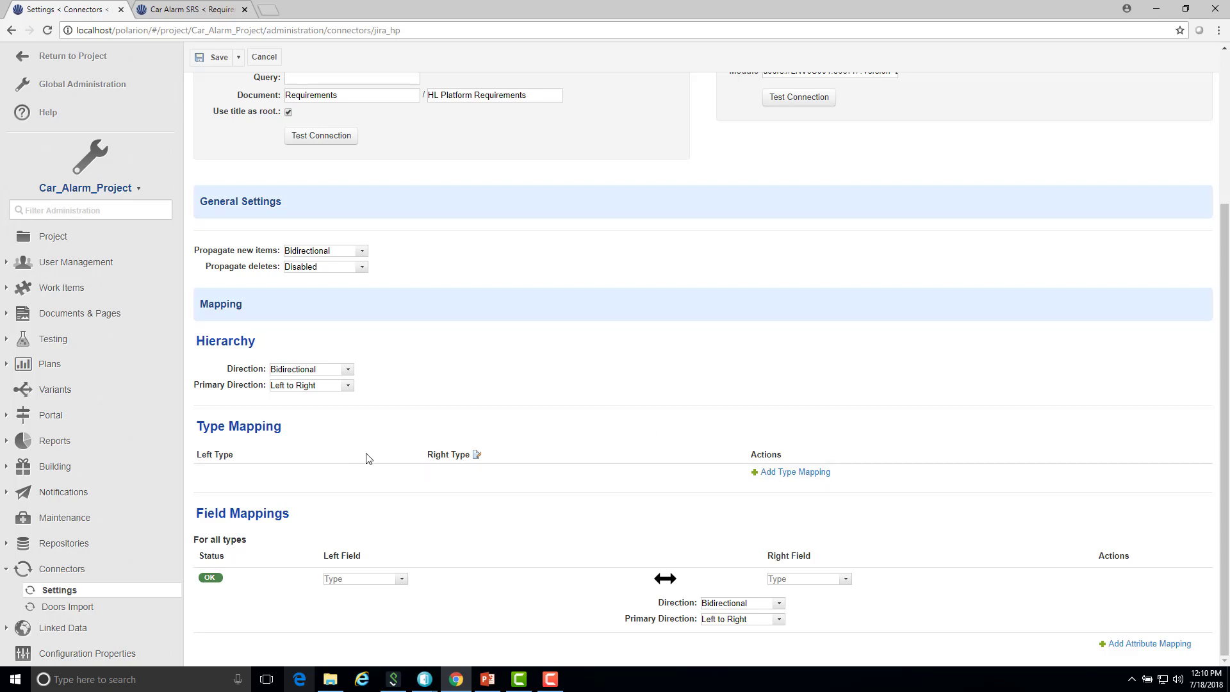
{"action": "left_click", "coordinate": [778, 472]}
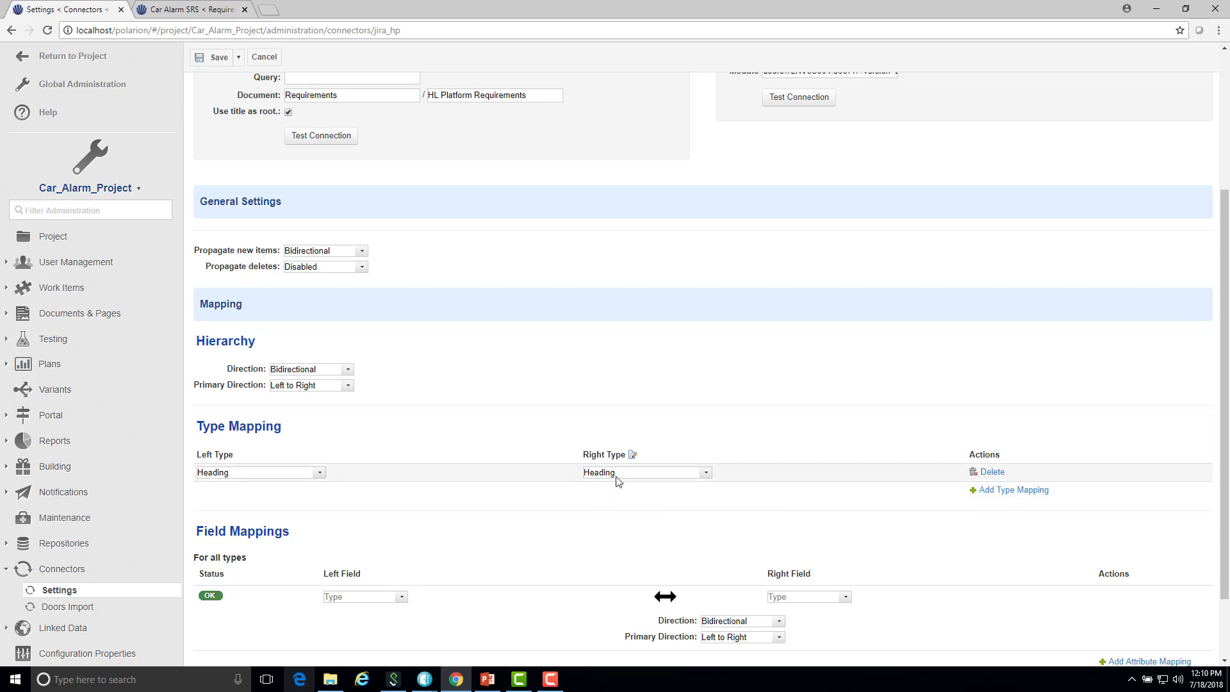
Add a second type mapping that links the System Requirement type to Requirement
{"action": "left_click", "coordinate": [997, 497]}
{"action": "left_click", "coordinate": [650, 491]}
{"action": "left_click", "coordinate": [638, 511]}
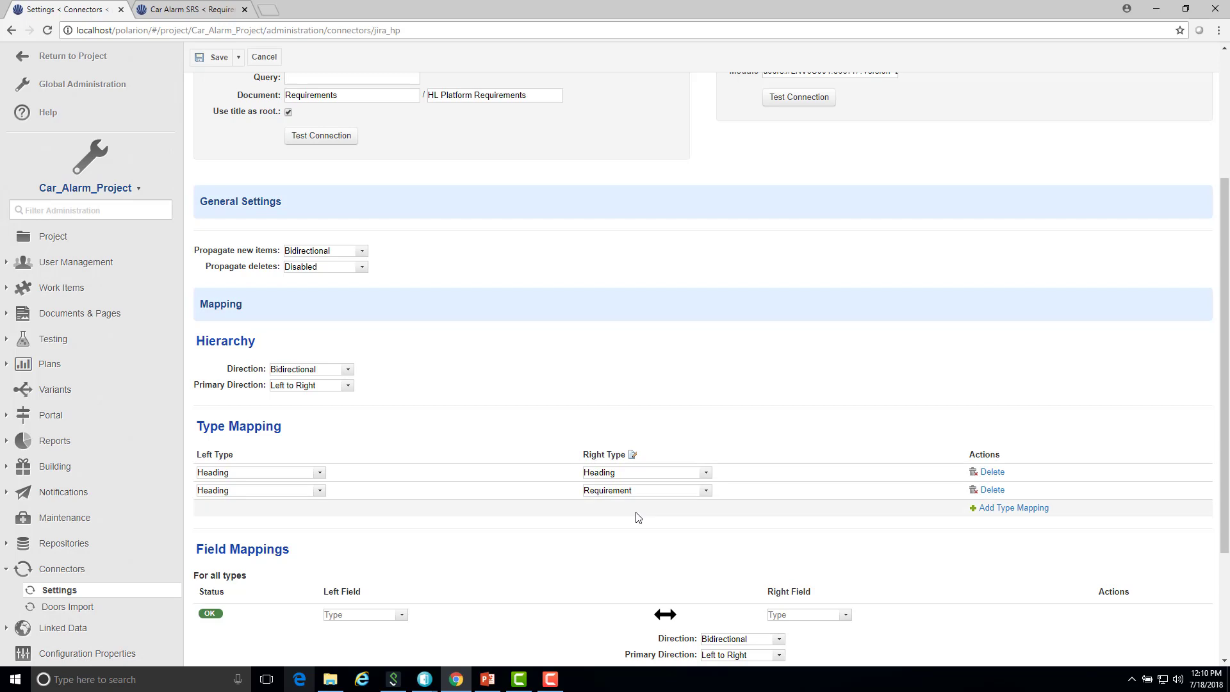
{"action": "left_click", "coordinate": [279, 492]}
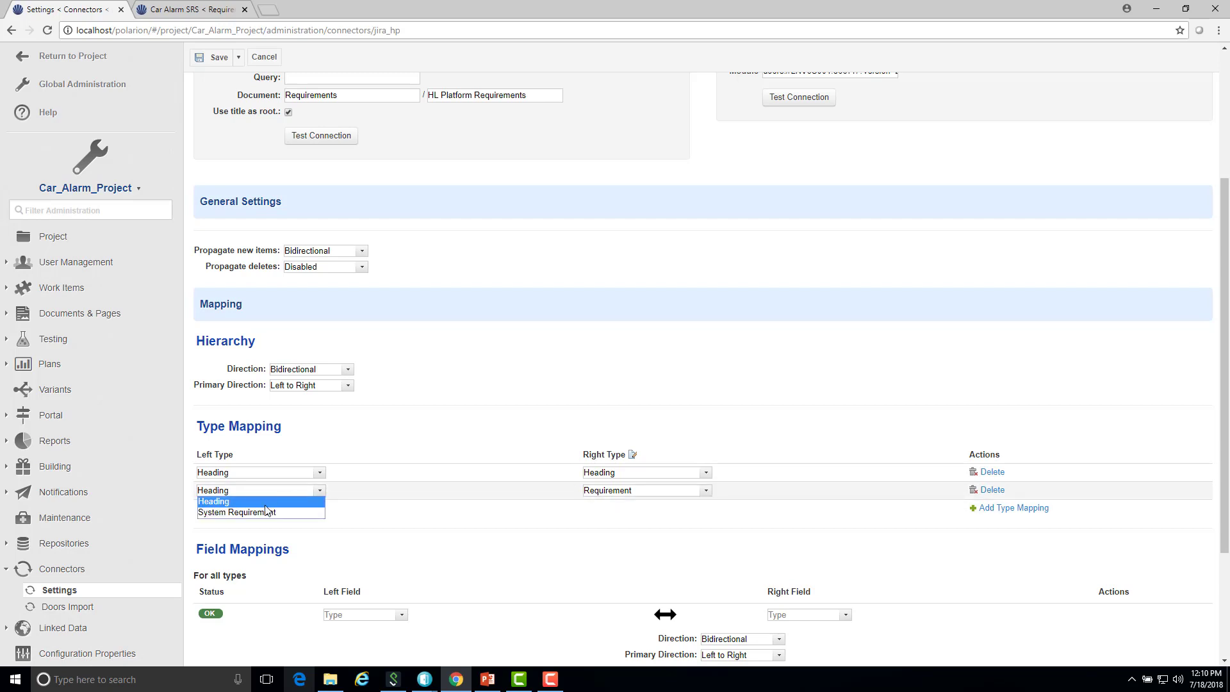
{"action": "left_click", "coordinate": [258, 510]}
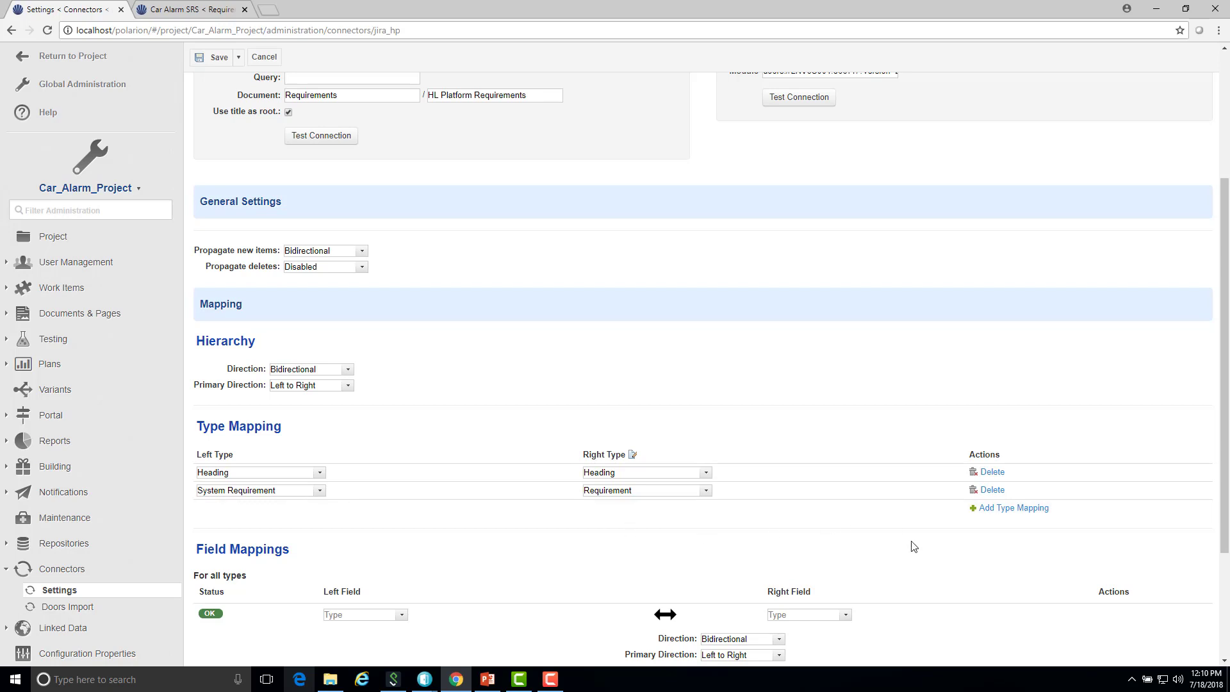
Add an attribute mapping for all types that links the Title field to Object Heading
{"action": "scroll", "coordinate": [913, 546], "scroll_direction": "down", "scroll_amount": 3}
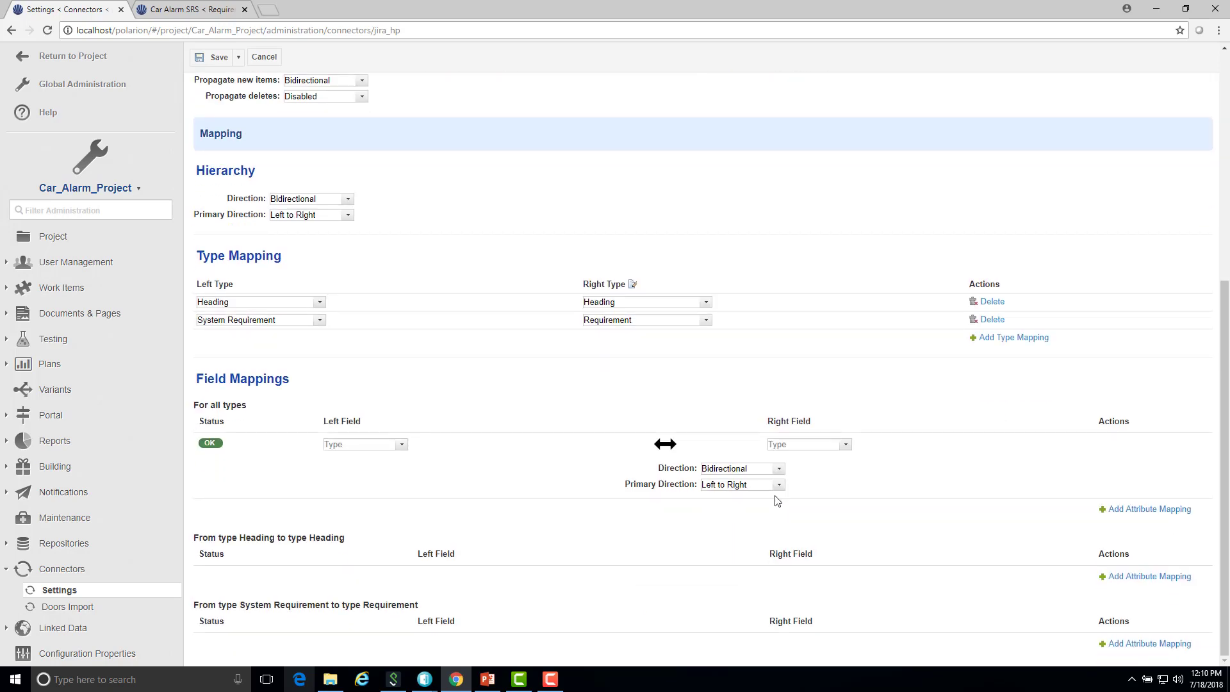
{"action": "left_click", "coordinate": [1109, 516]}
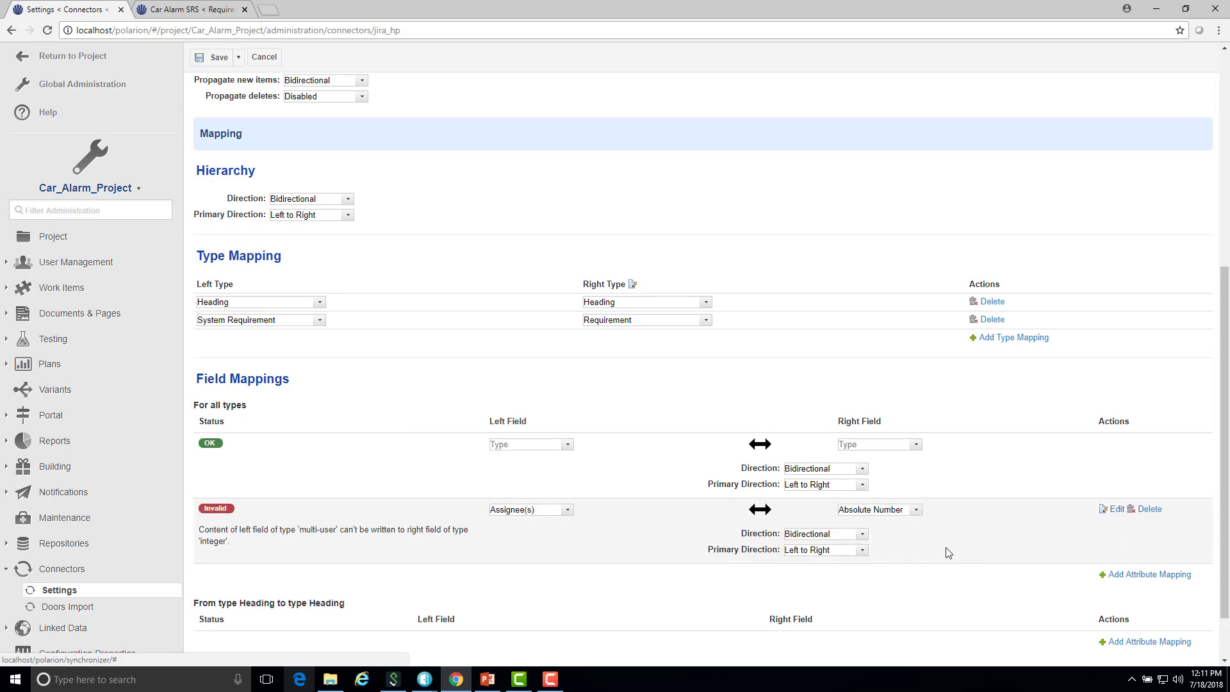
{"action": "scroll", "coordinate": [946, 553], "scroll_direction": "down", "scroll_amount": 1}
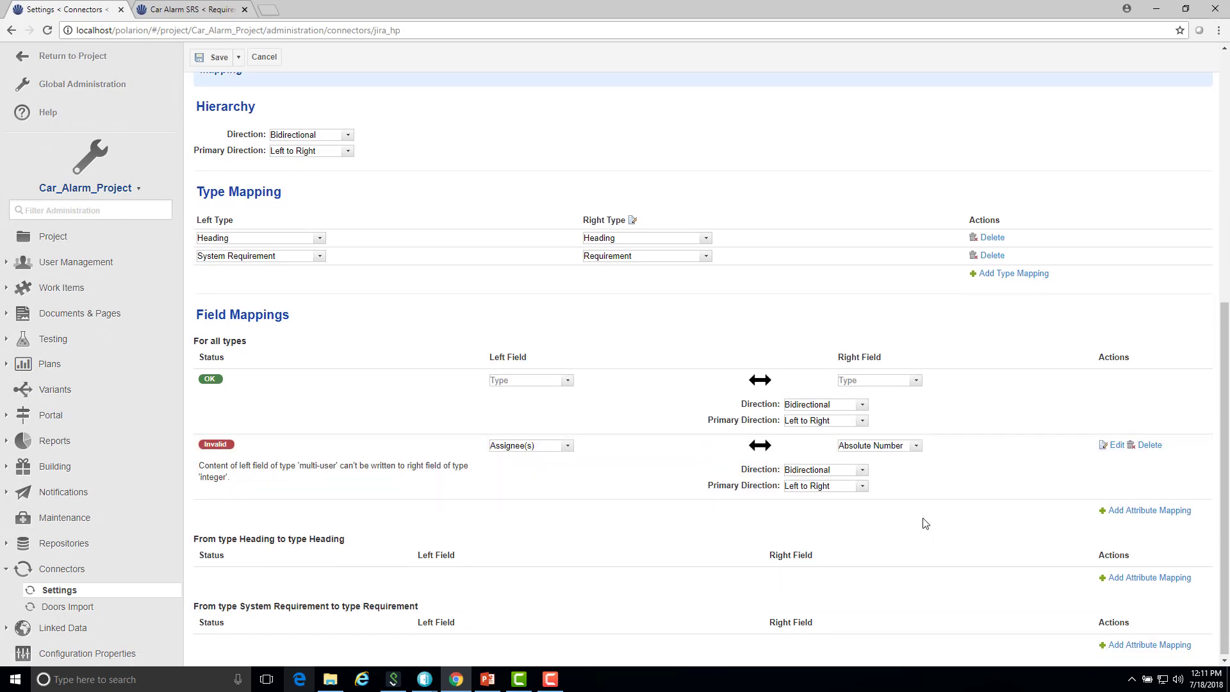
{"action": "left_click", "coordinate": [876, 447]}
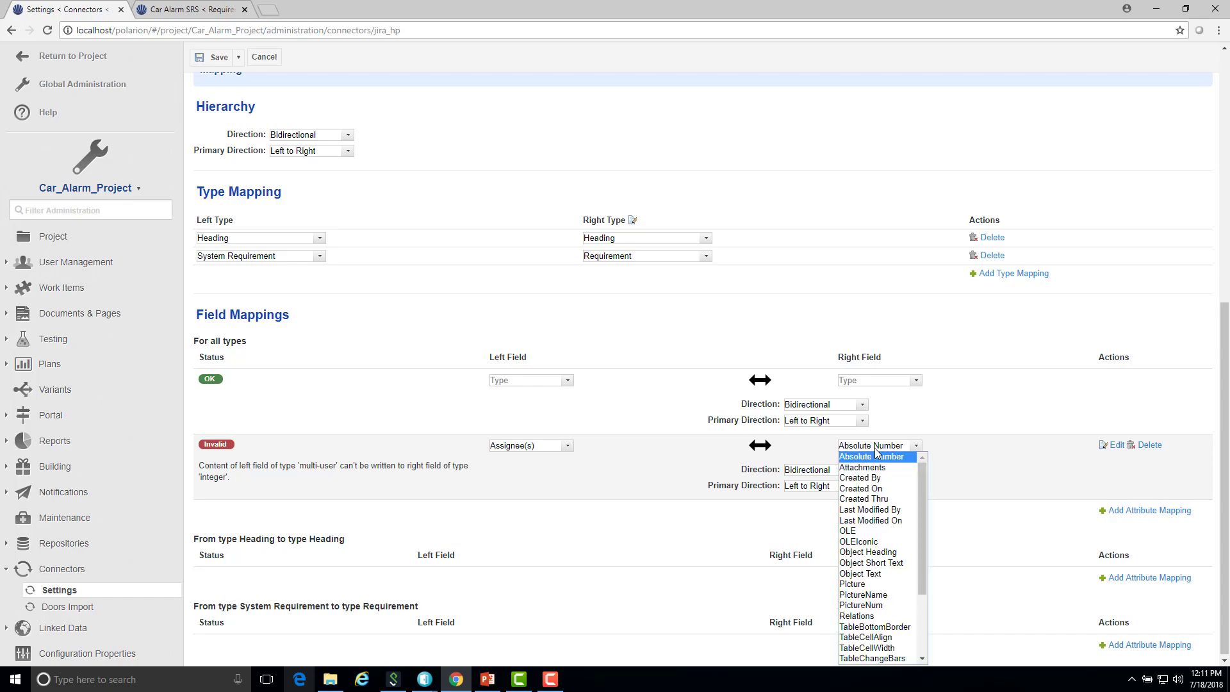
{"action": "left_click", "coordinate": [860, 554]}
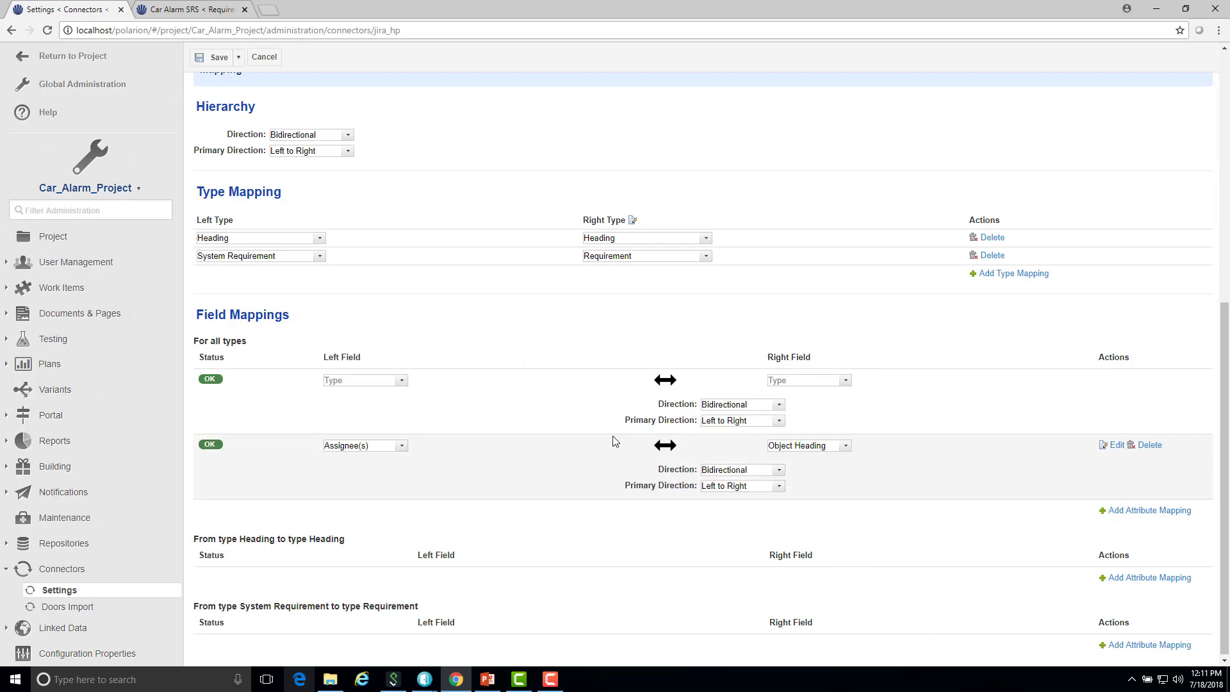
{"action": "left_click", "coordinate": [356, 446]}
{"action": "scroll", "coordinate": [357, 587], "scroll_direction": "down", "scroll_amount": 3}
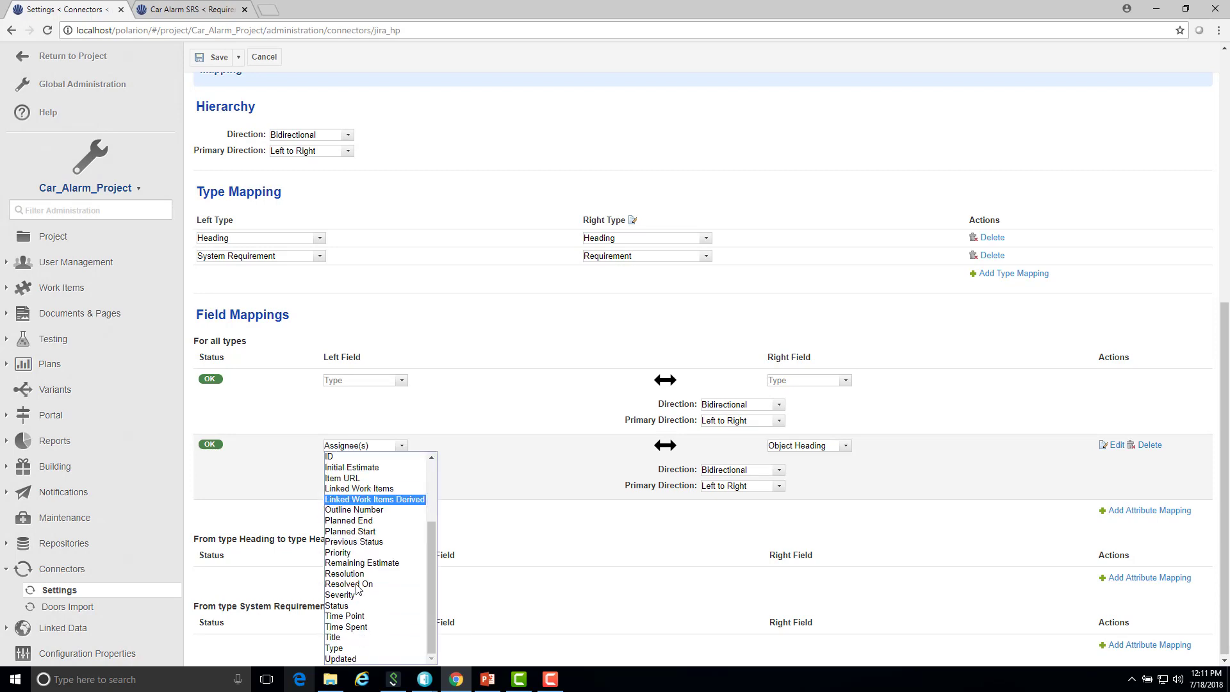
{"action": "left_click", "coordinate": [343, 637]}
Add another attribute mapping for all types that links Description to Object Text
{"action": "left_click", "coordinate": [1125, 510]}
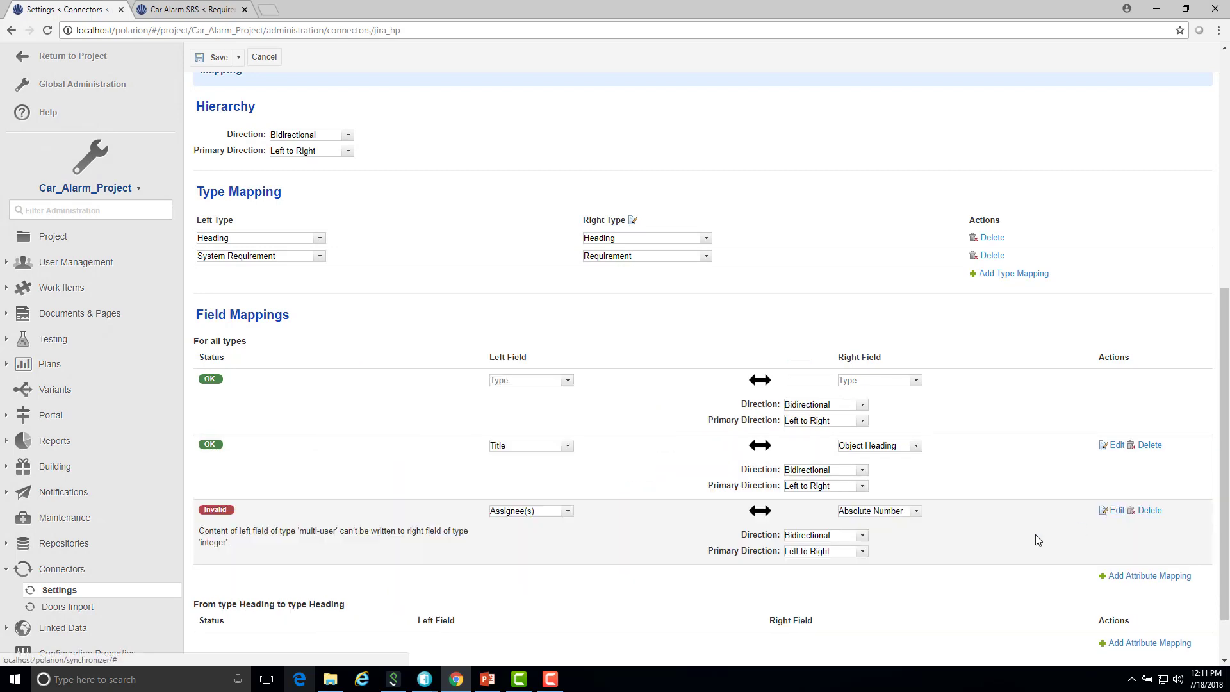
{"action": "left_click", "coordinate": [876, 511]}
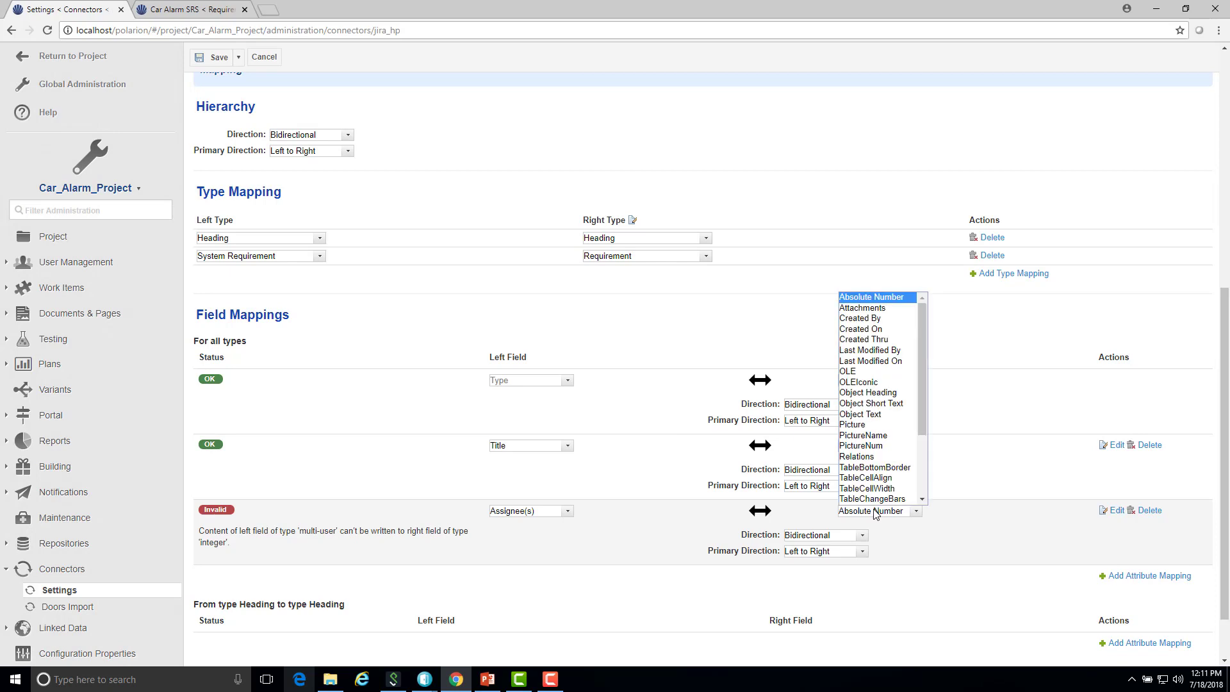
{"action": "left_click", "coordinate": [871, 414]}
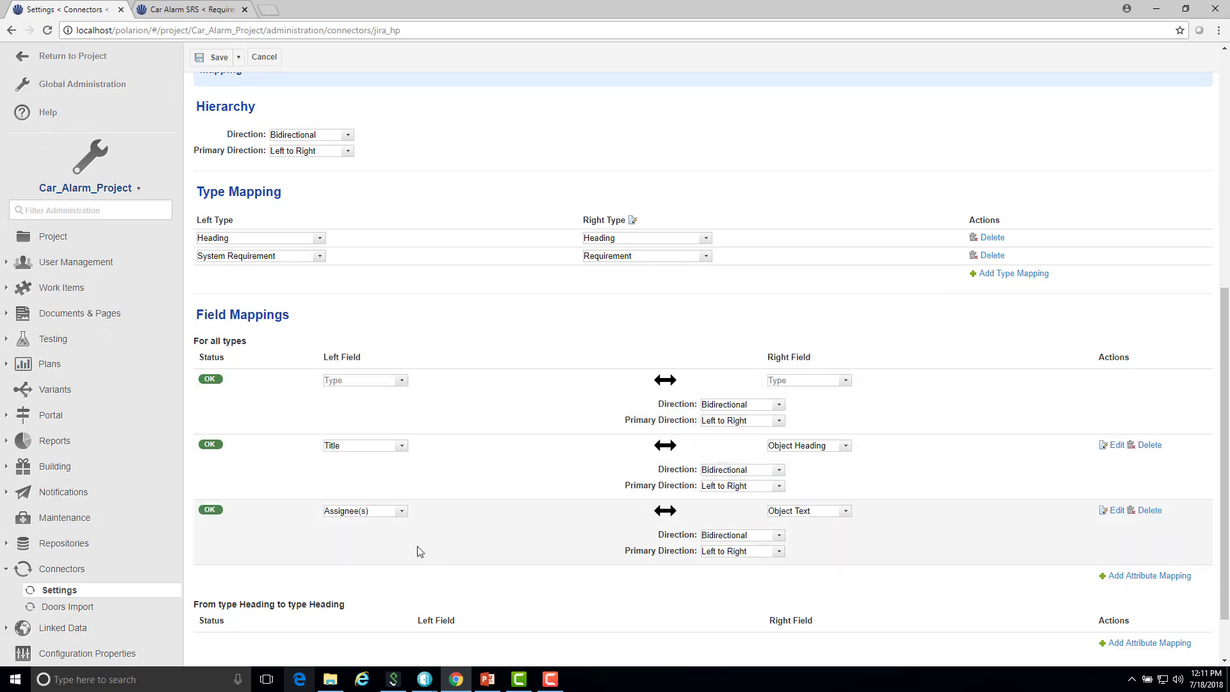
{"action": "left_click", "coordinate": [349, 511]}
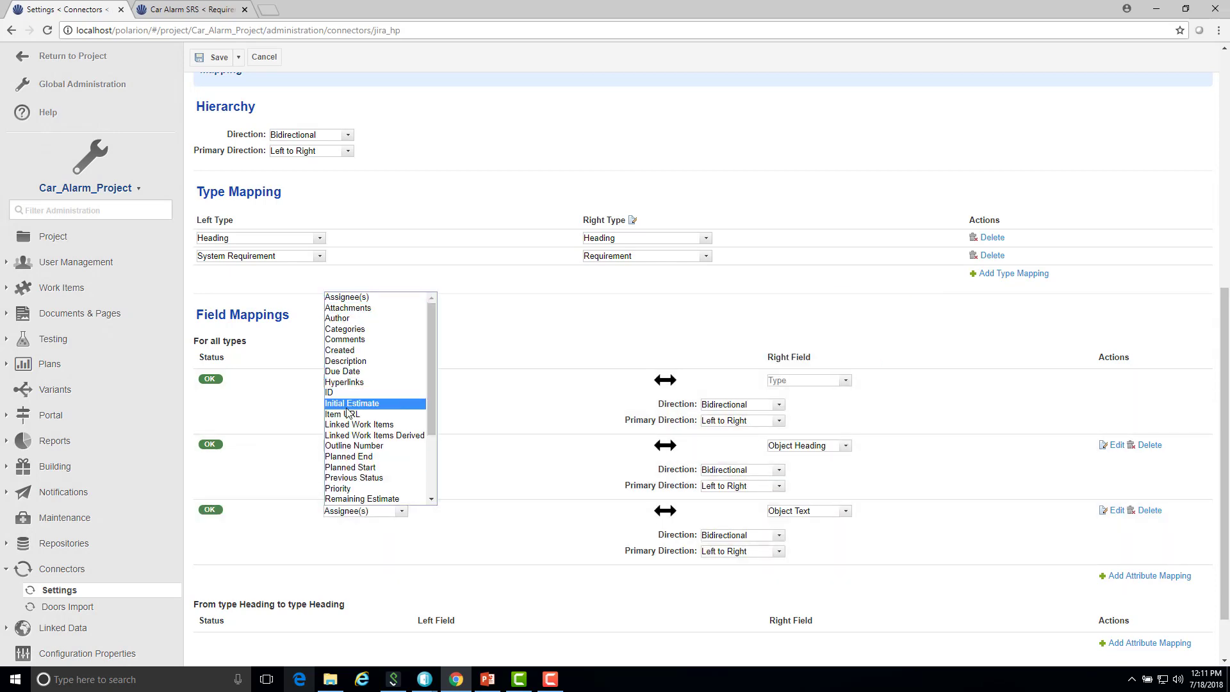
{"action": "left_click", "coordinate": [345, 362]}
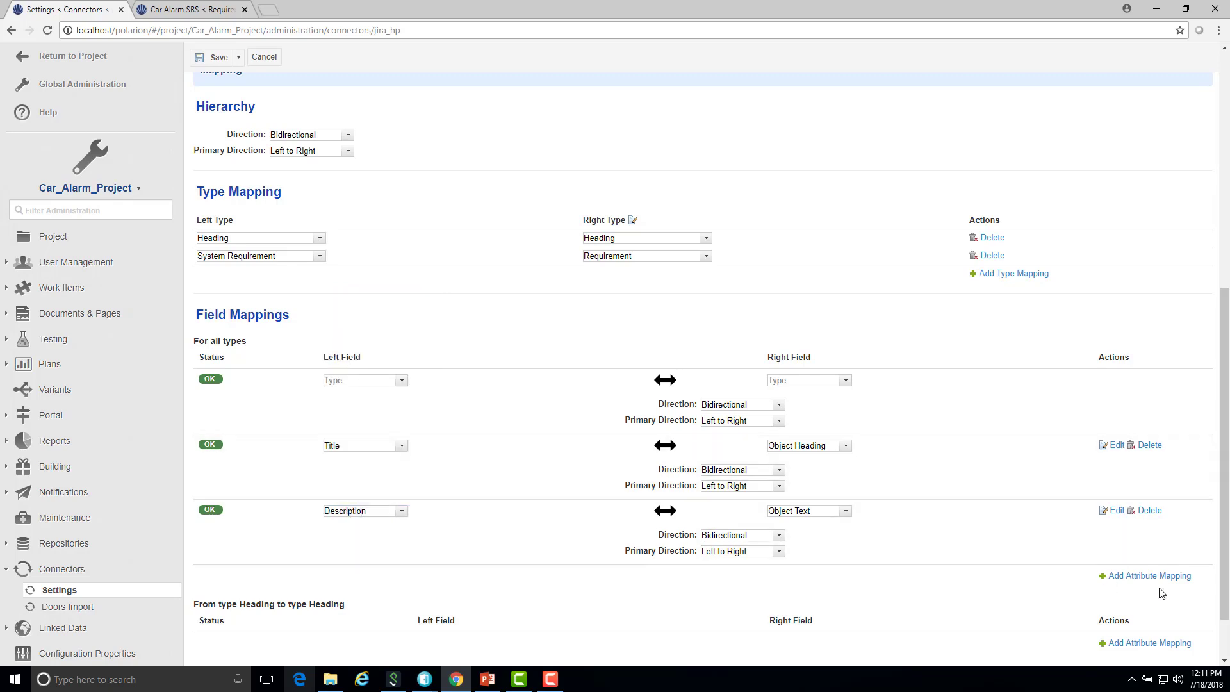
Add an attribute mapping for all types that links Linked Work Items to Relations
{"action": "left_click", "coordinate": [1146, 577]}
{"action": "left_click", "coordinate": [852, 577]}
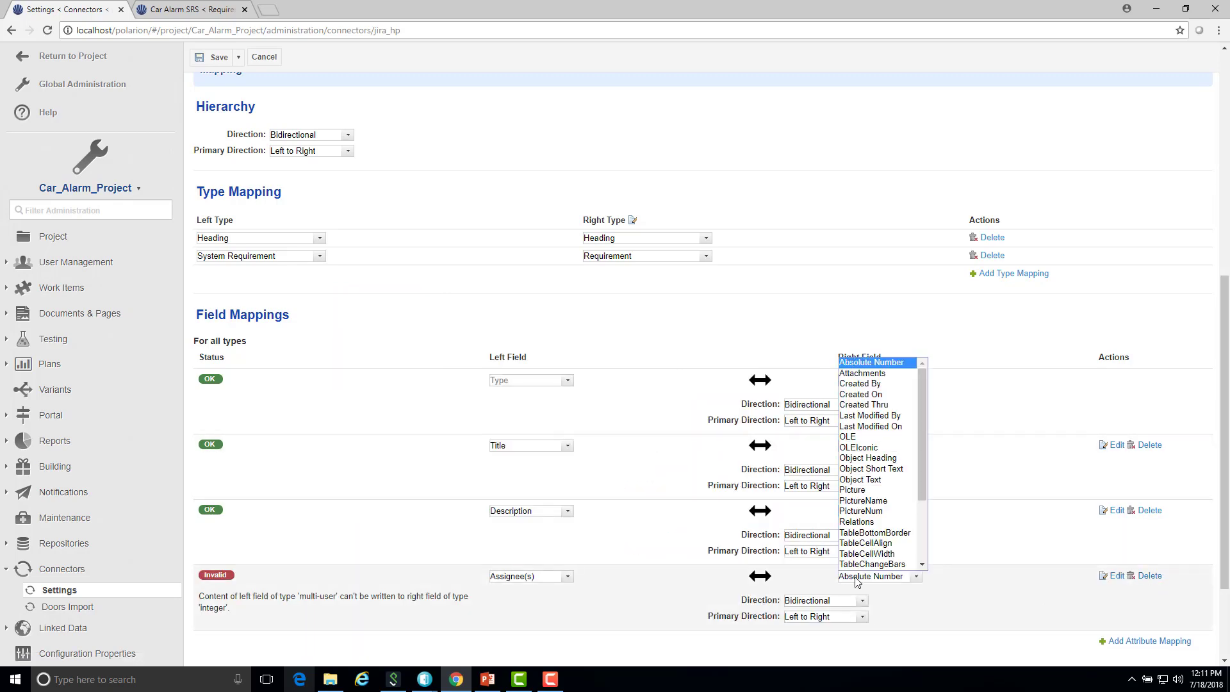
{"action": "left_click", "coordinate": [857, 521]}
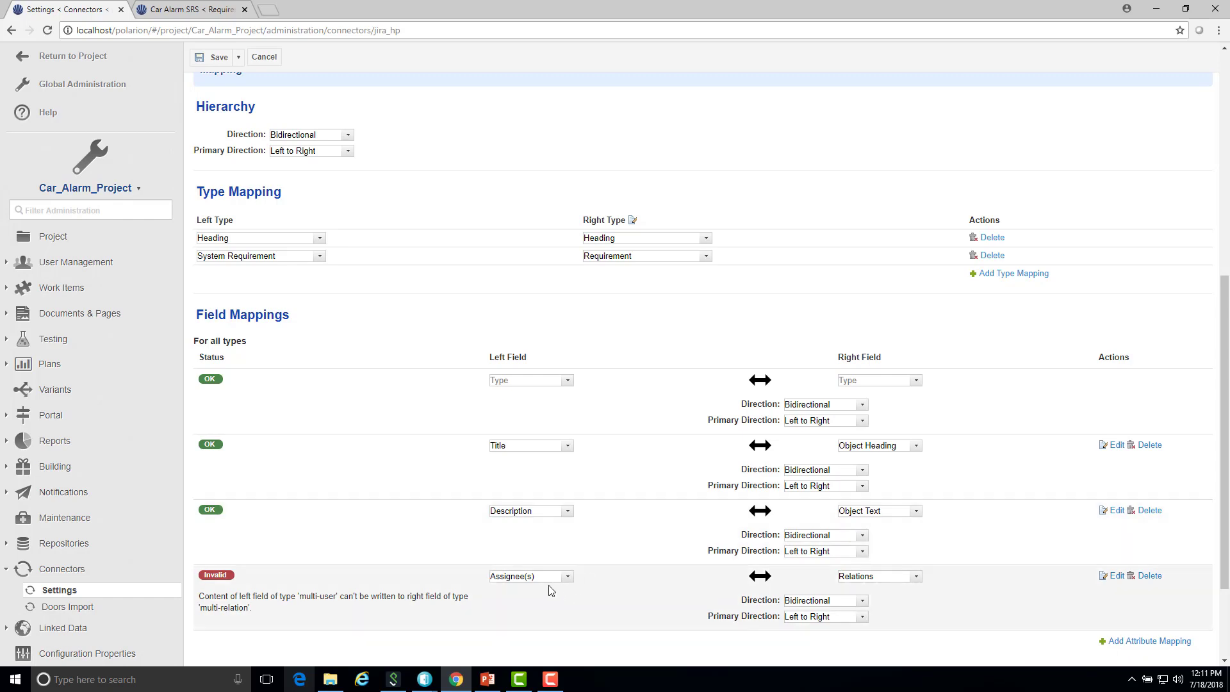
{"action": "left_click", "coordinate": [519, 577]}
{"action": "left_click", "coordinate": [516, 489]}
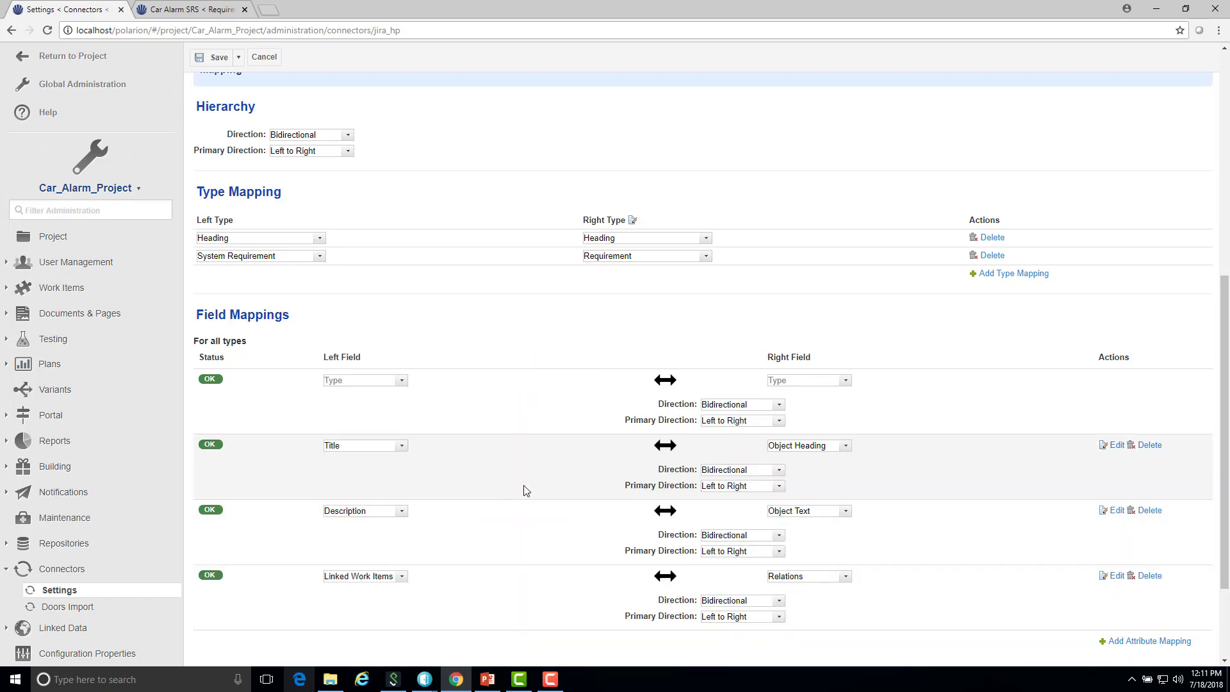
Save the sync pair configuration and execute the HL Requirements document synchronization pair
{"action": "scroll", "coordinate": [974, 626], "scroll_direction": "down", "scroll_amount": 2}
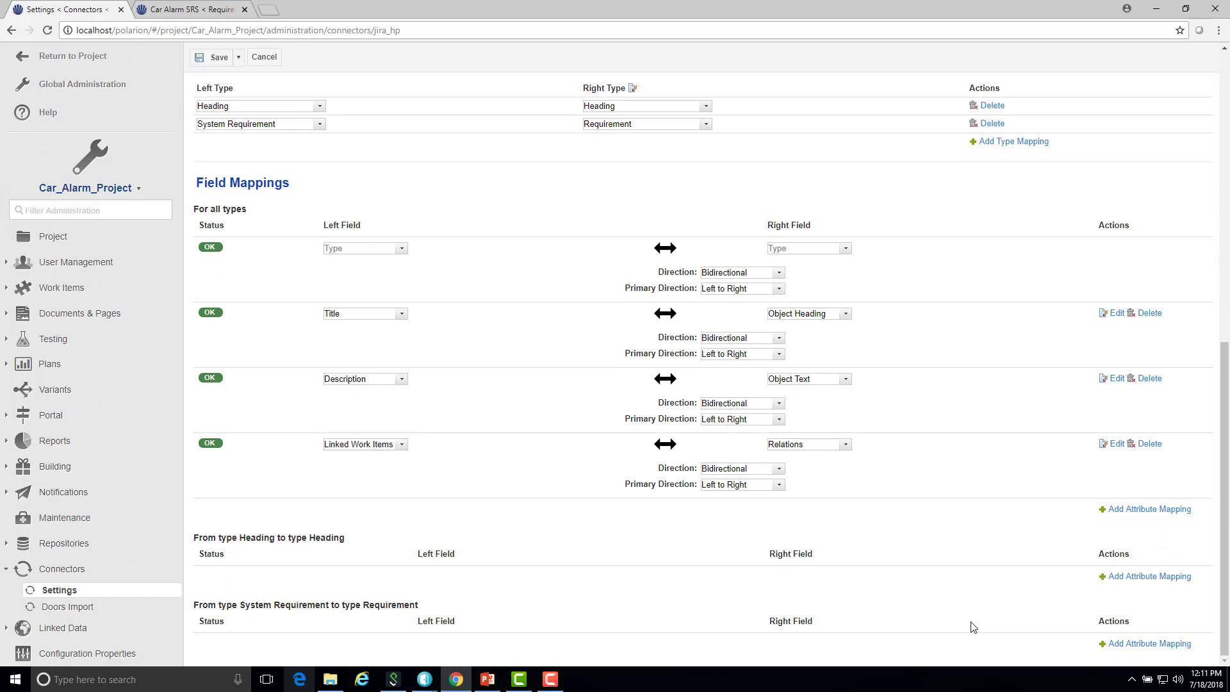
{"action": "scroll", "coordinate": [973, 626], "scroll_direction": "up", "scroll_amount": 2}
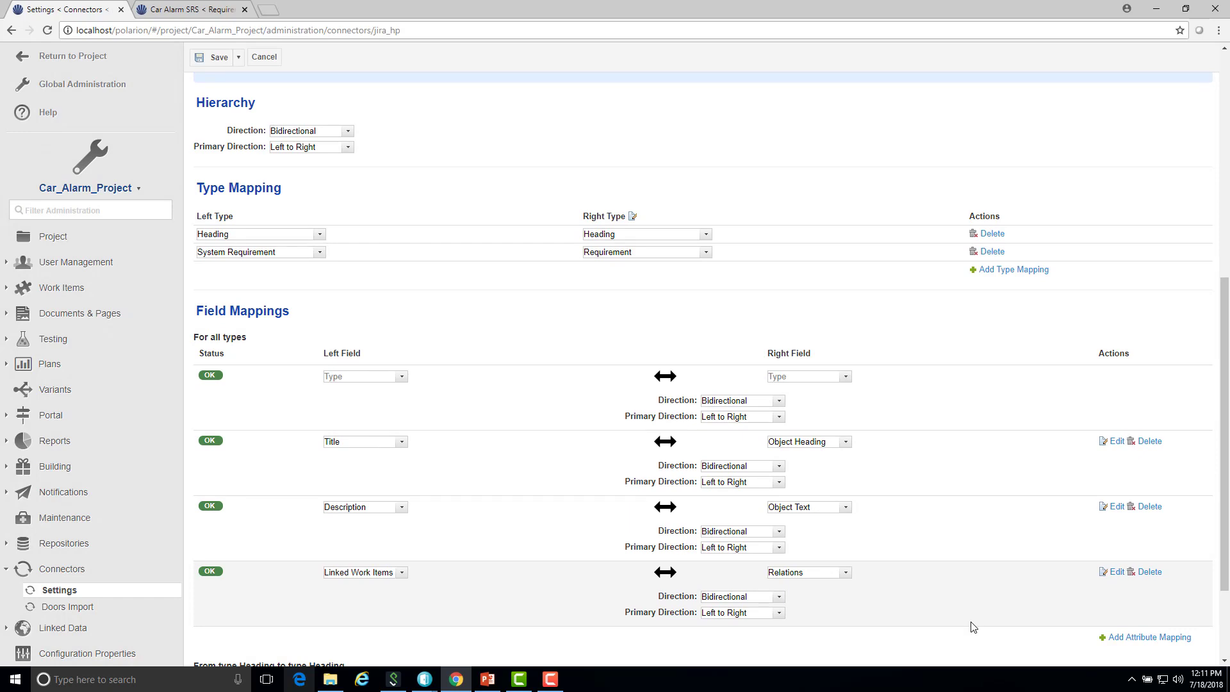
{"action": "scroll", "coordinate": [974, 626], "scroll_direction": "down", "scroll_amount": 1}
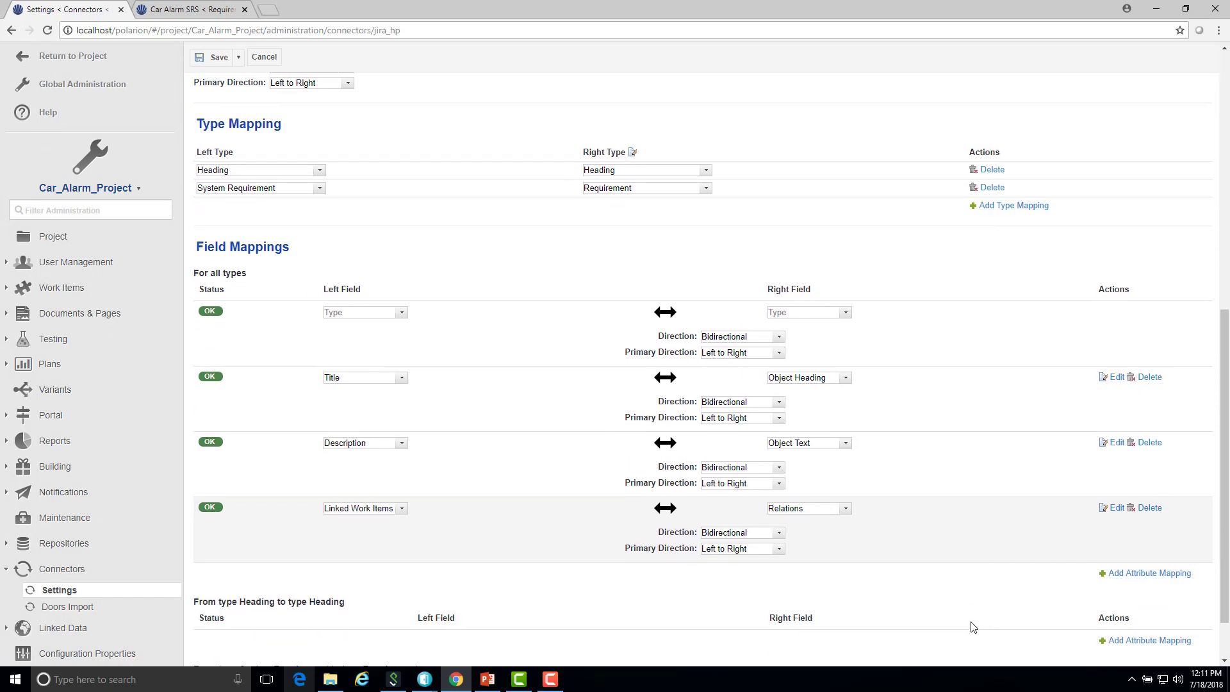
{"action": "scroll", "coordinate": [973, 627], "scroll_direction": "up", "scroll_amount": 2}
{"action": "scroll", "coordinate": [971, 626], "scroll_direction": "up", "scroll_amount": 5}
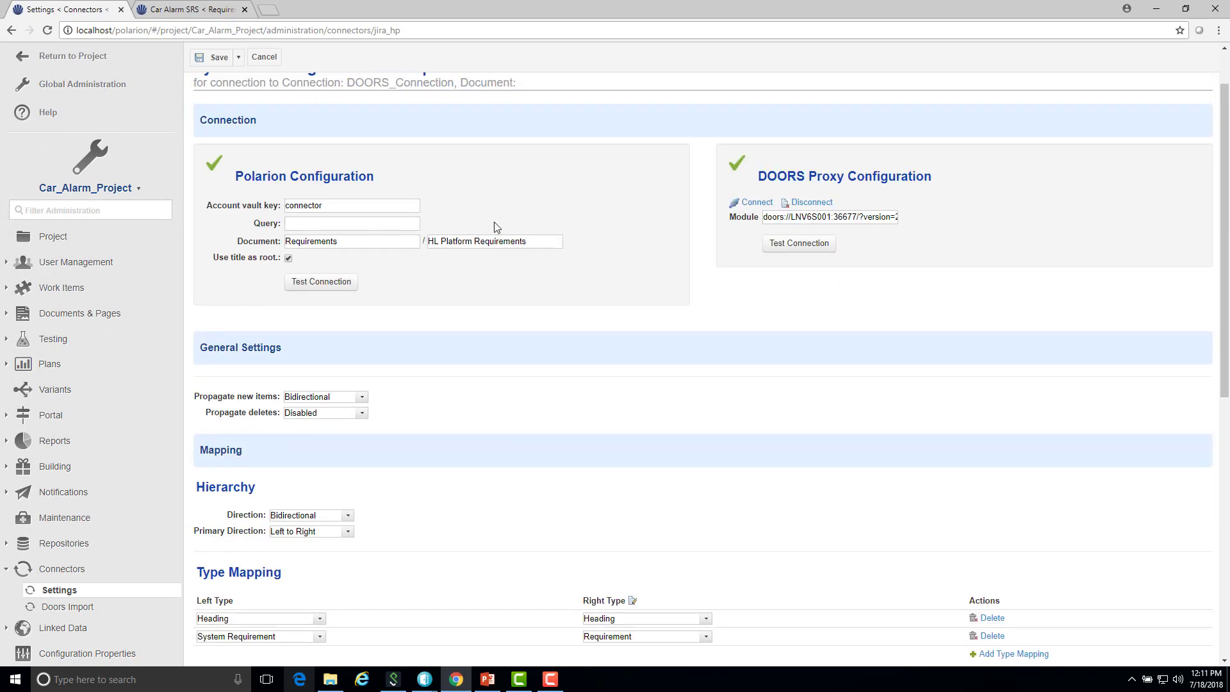
{"action": "left_click", "coordinate": [206, 66]}
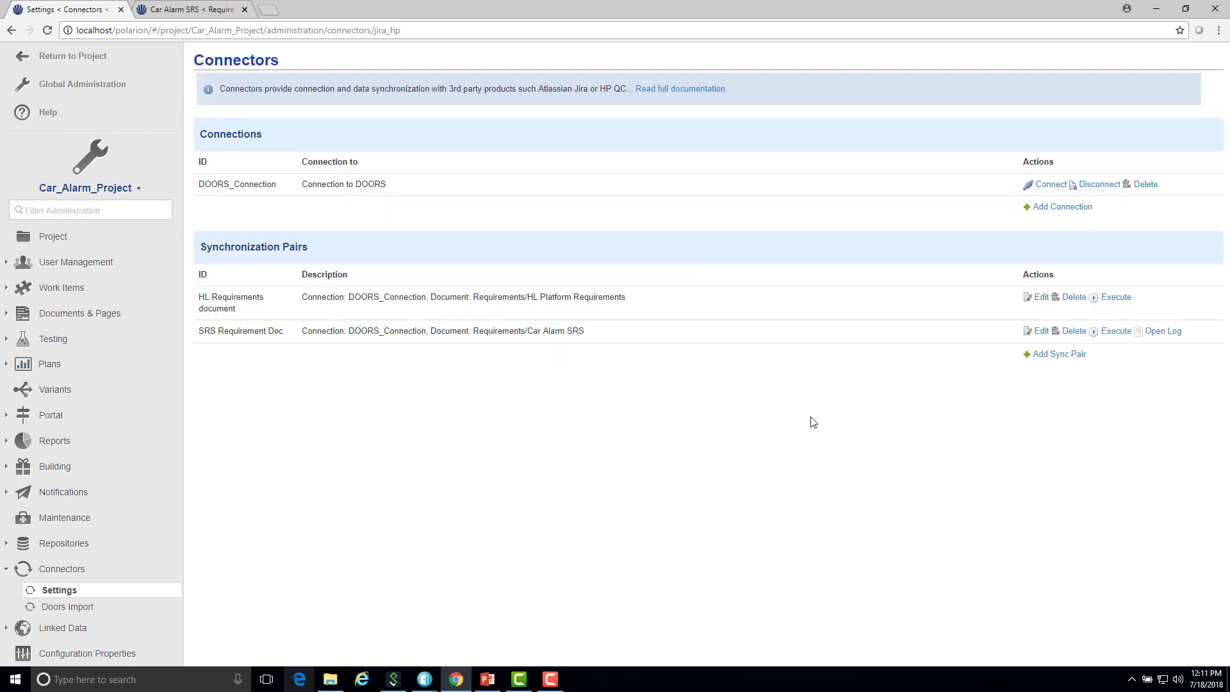
{"action": "left_click", "coordinate": [1116, 298]}
Open the project's job Monitor, widen the Name column and refresh the list to check the HL Requirements document synchronization
{"action": "left_click", "coordinate": [218, 9]}
{"action": "scroll", "coordinate": [55, 506], "scroll_direction": "down", "scroll_amount": 3}
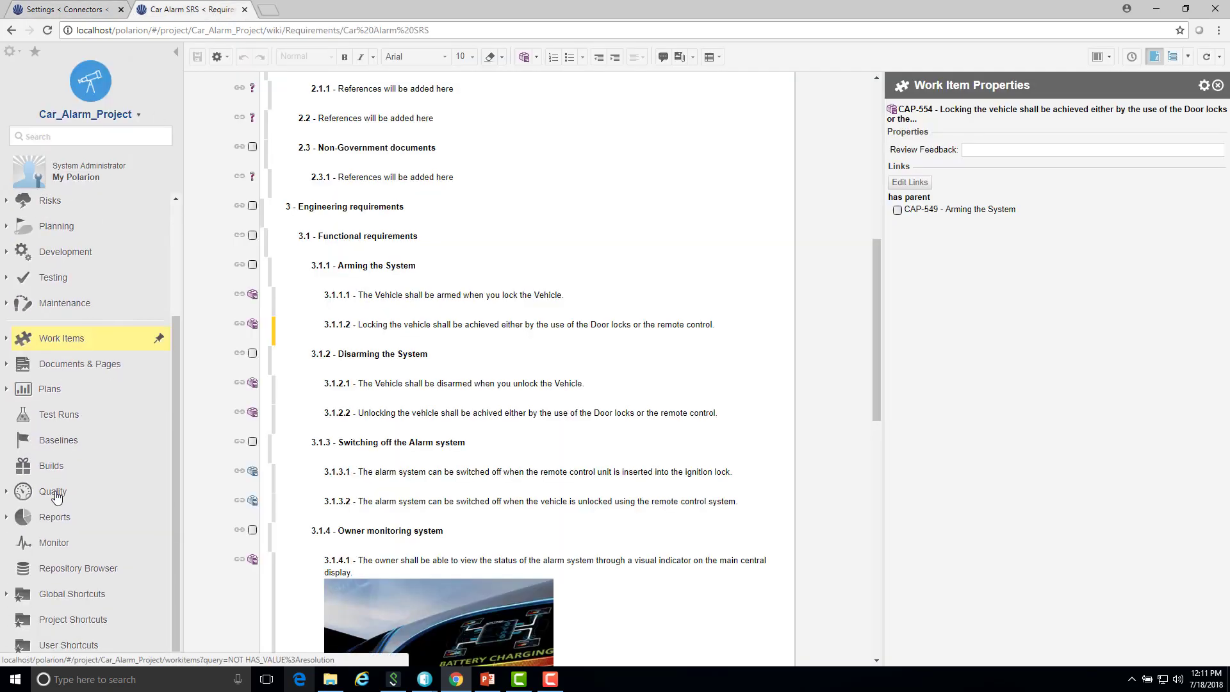
{"action": "left_click", "coordinate": [56, 543]}
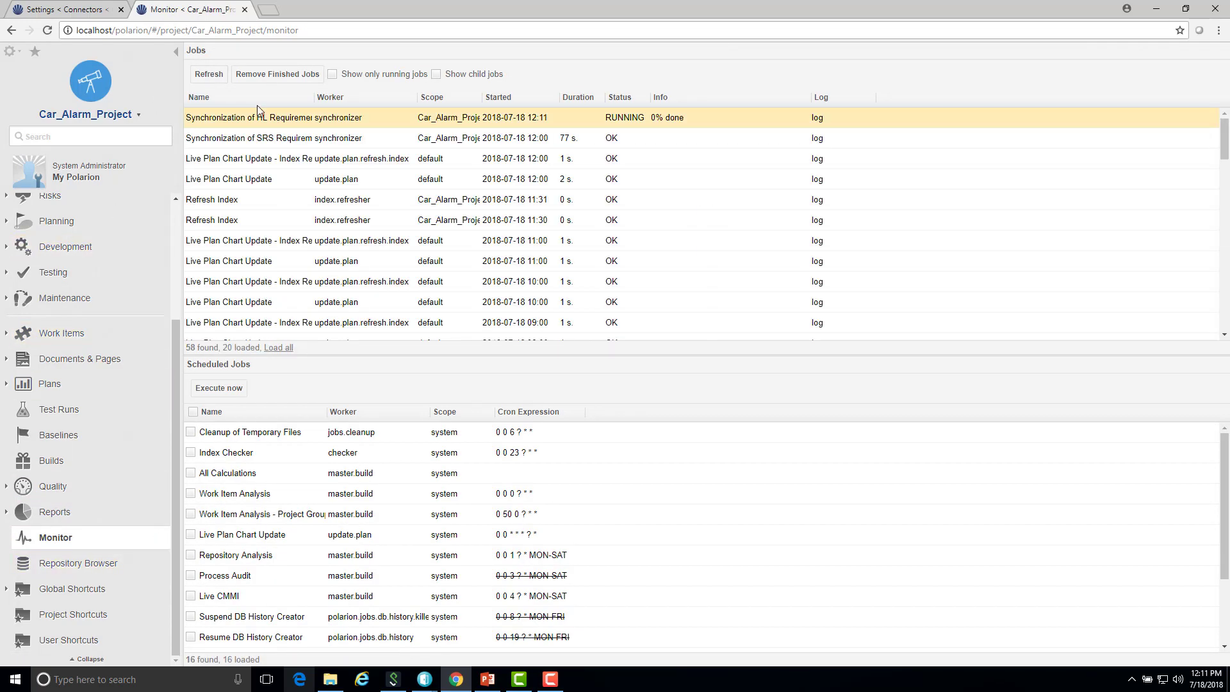
{"action": "left_click_drag", "start_coordinate": [312, 97], "coordinate": [497, 98]}
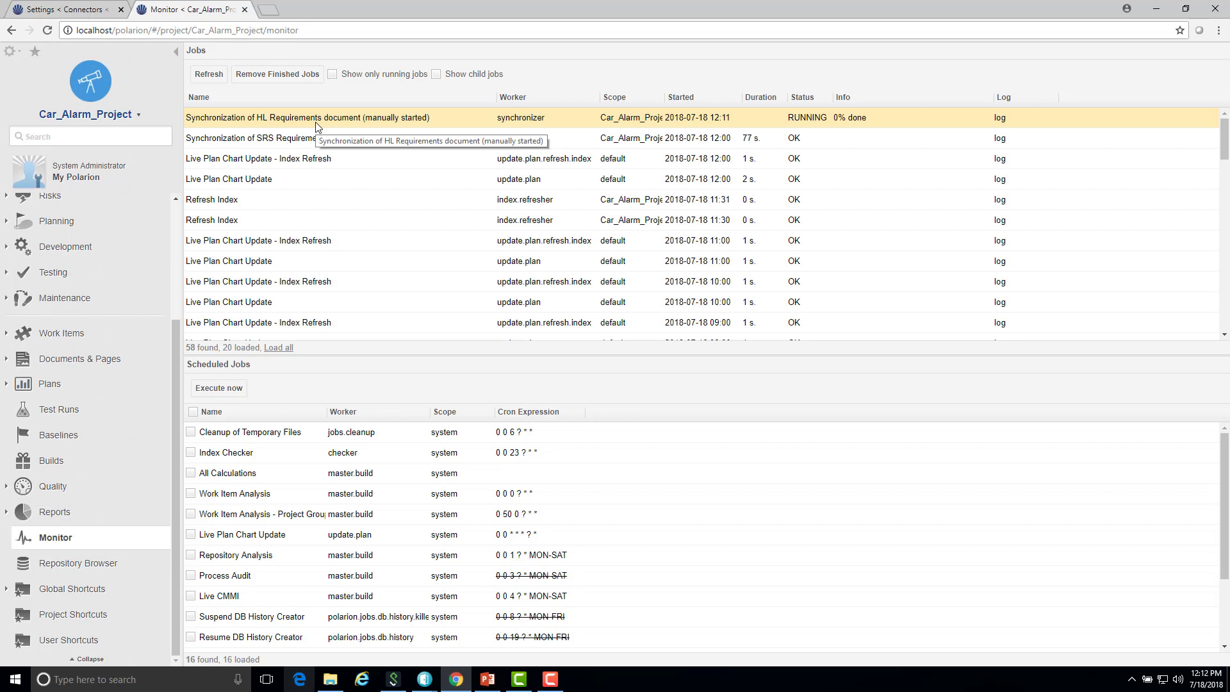
{"action": "left_click", "coordinate": [210, 74]}
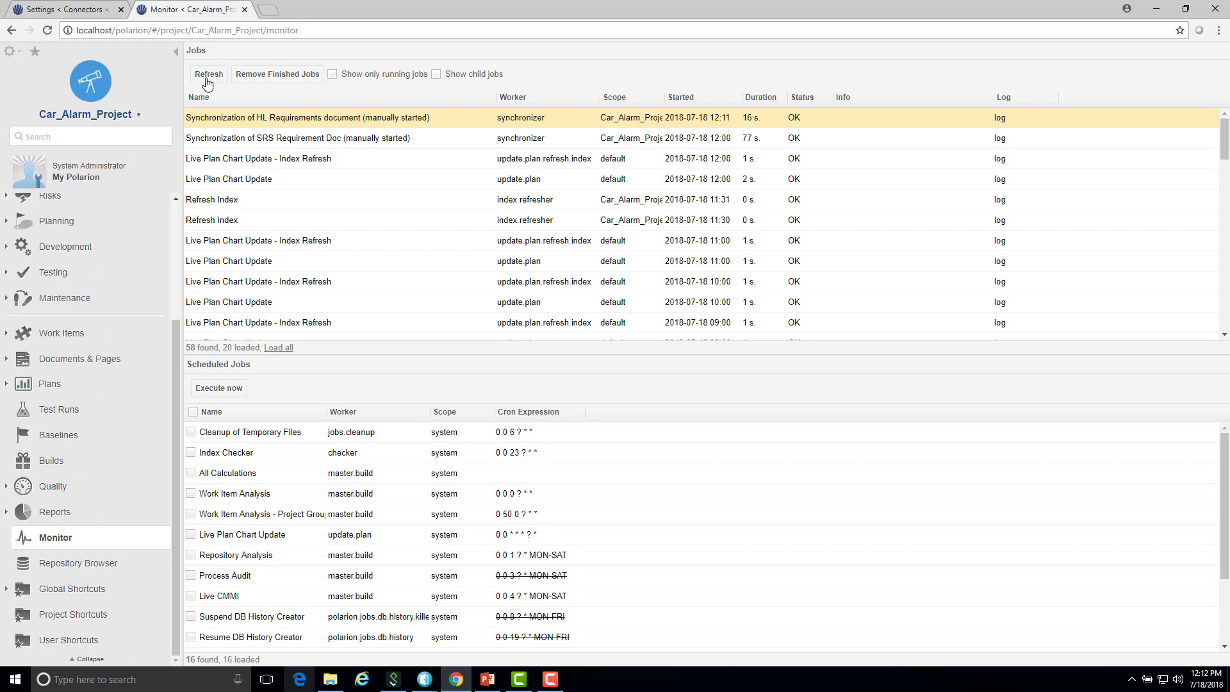
Open the HL Platform Requirements document and examine the links of requirements 1-1 and 3-1
{"action": "left_click", "coordinate": [97, 16]}
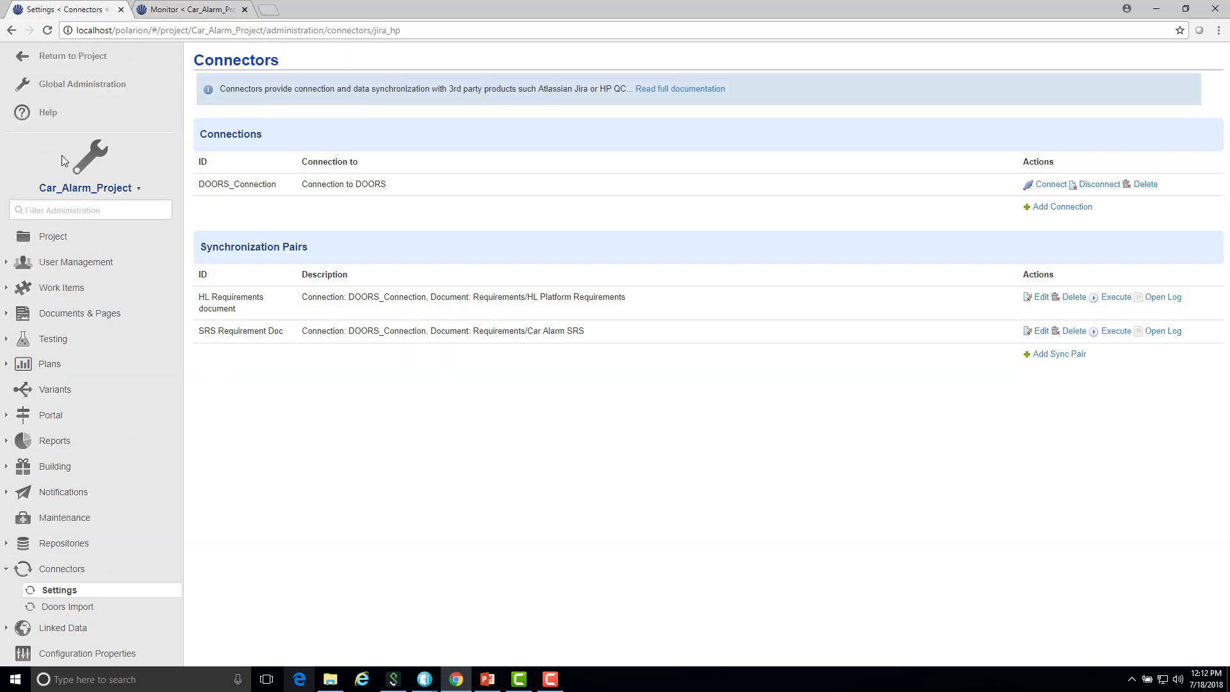
{"action": "left_click", "coordinate": [193, 9]}
{"action": "scroll", "coordinate": [98, 310], "scroll_direction": "up", "scroll_amount": 5}
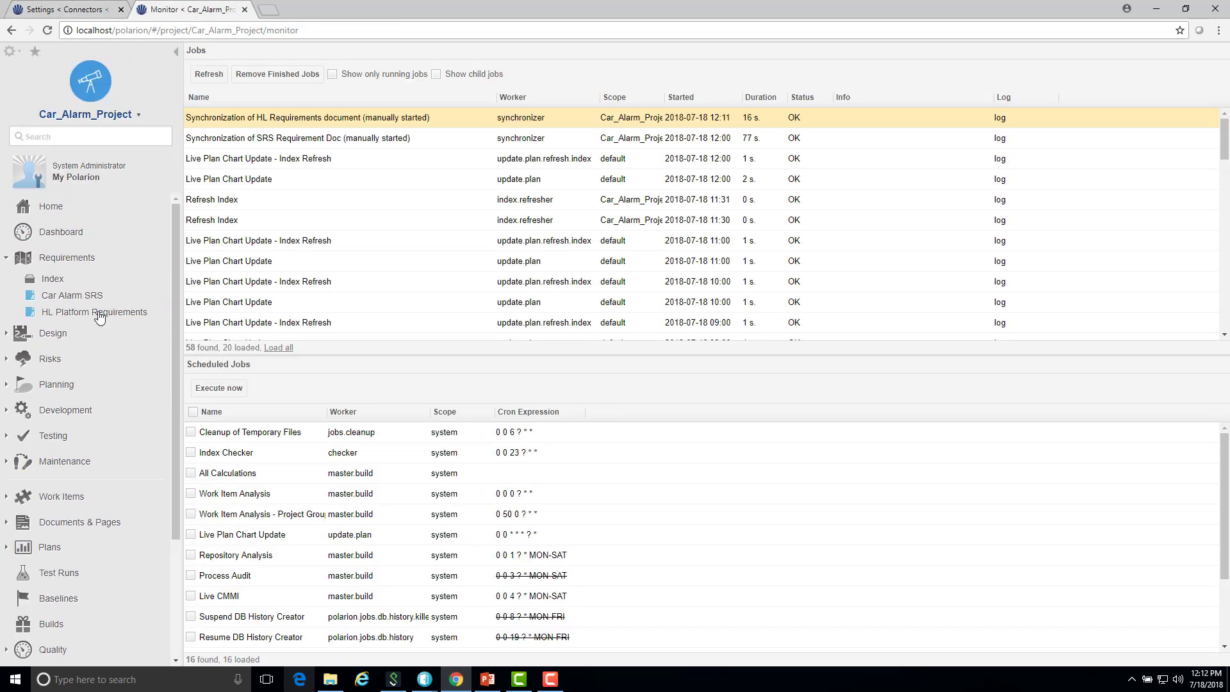
{"action": "left_click", "coordinate": [73, 297]}
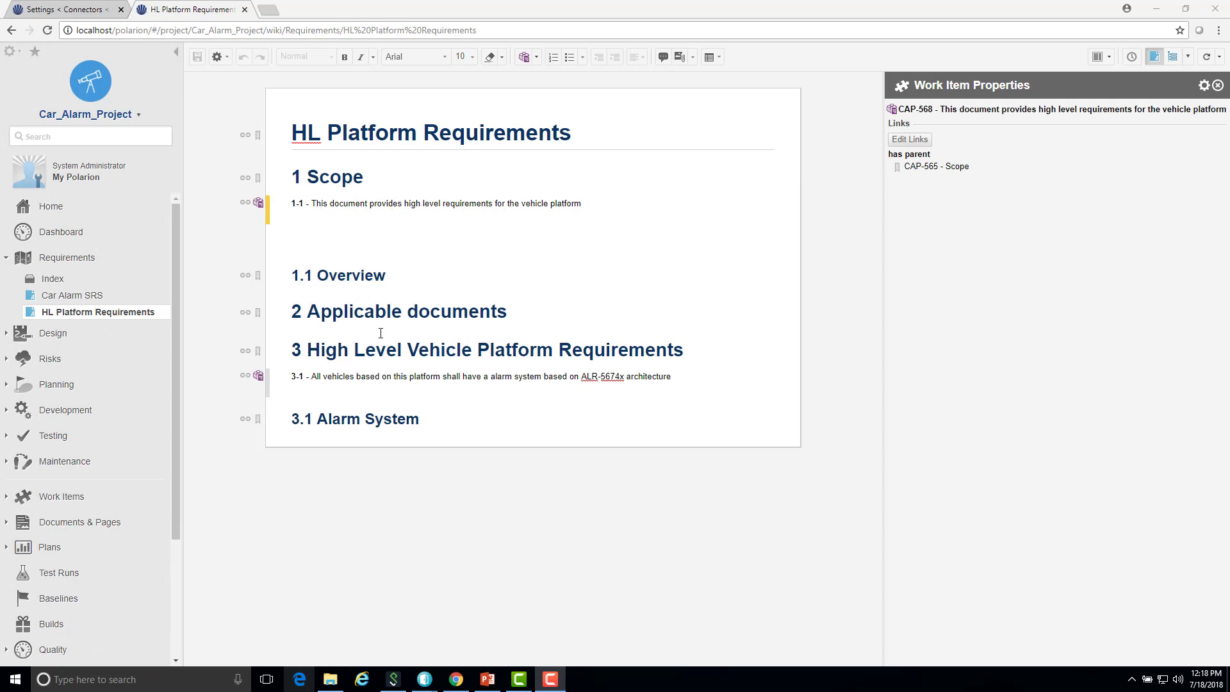
{"action": "left_click", "coordinate": [418, 205]}
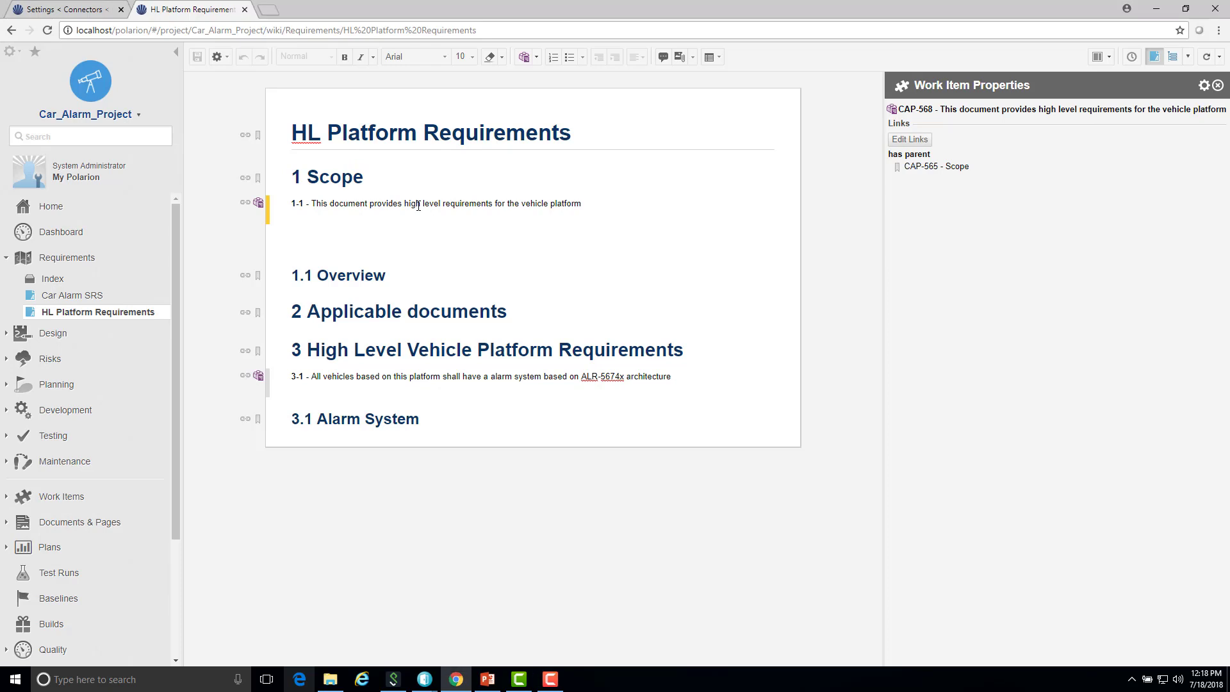
{"action": "left_click", "coordinate": [419, 377]}
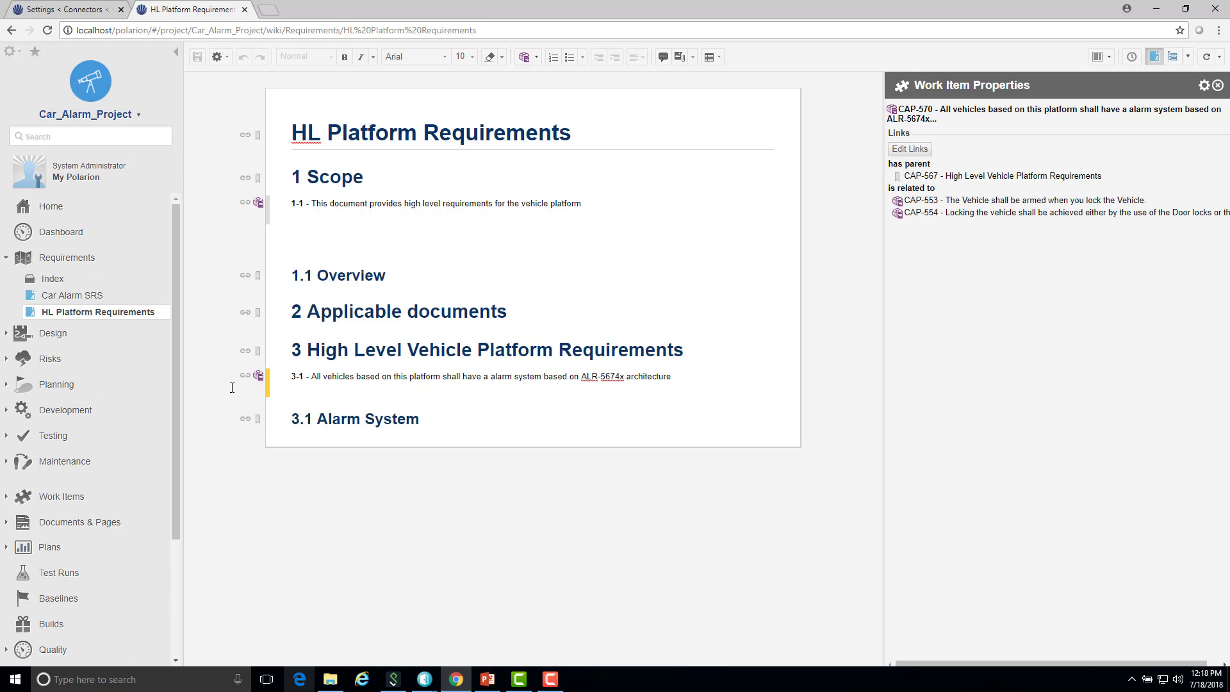
Open the Car Alarm SRS document, refresh it and examine the links of requirements 3.1.2.2 and 3.1.1.2
{"action": "left_click", "coordinate": [49, 301]}
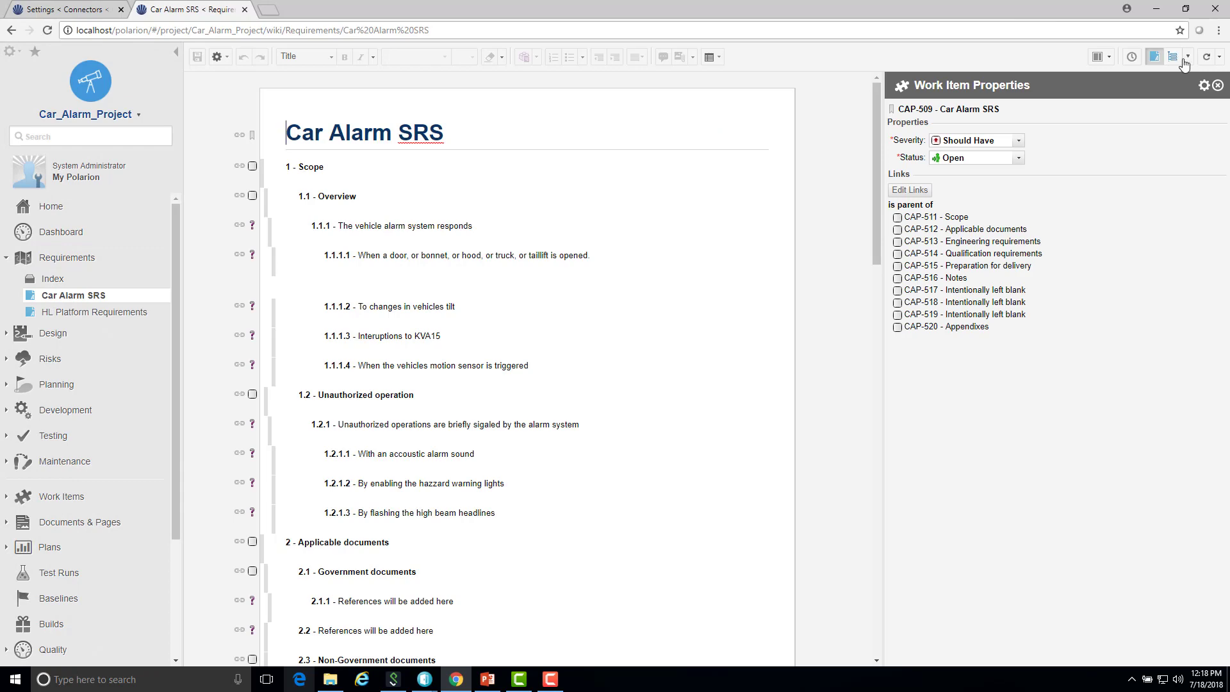
{"action": "left_click", "coordinate": [1204, 59]}
{"action": "scroll", "coordinate": [588, 425], "scroll_direction": "down", "scroll_amount": 8}
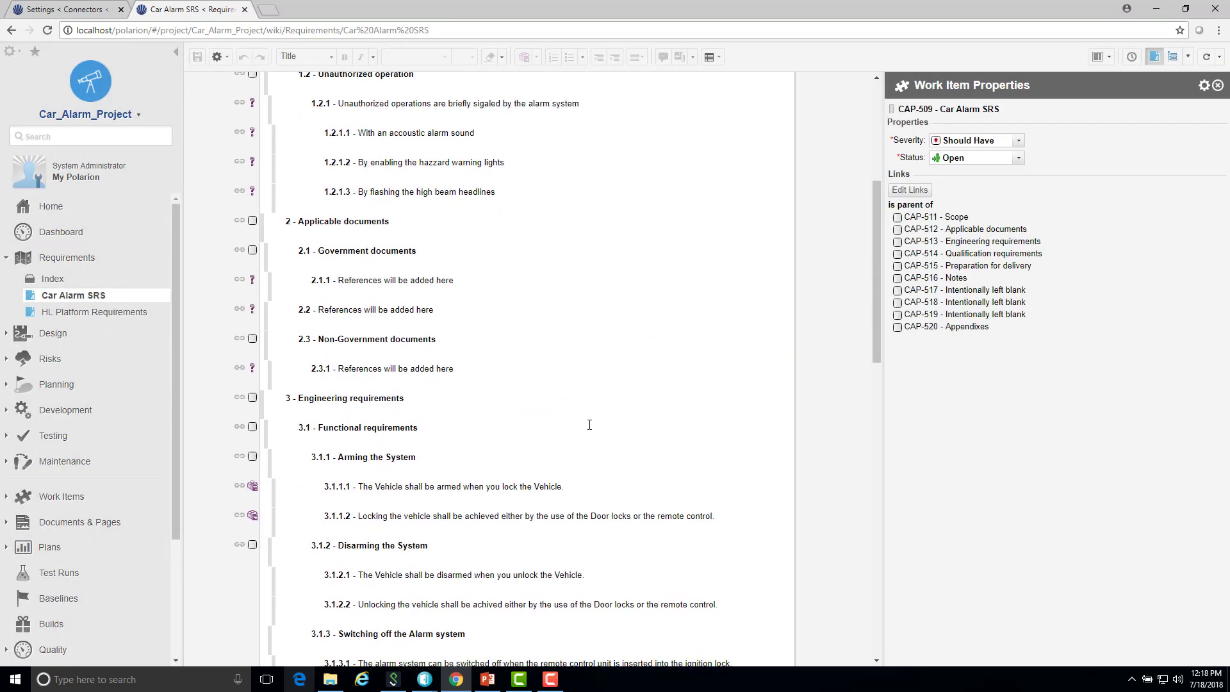
{"action": "left_click", "coordinate": [491, 414]}
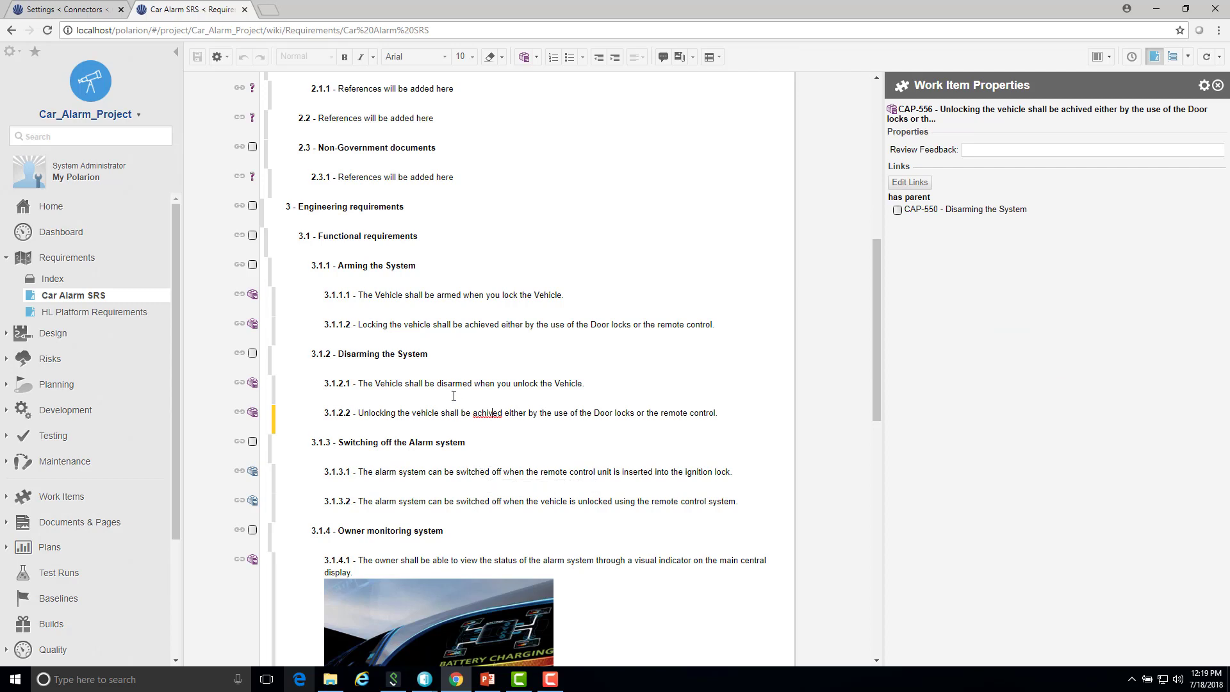
{"action": "left_click", "coordinate": [459, 326]}
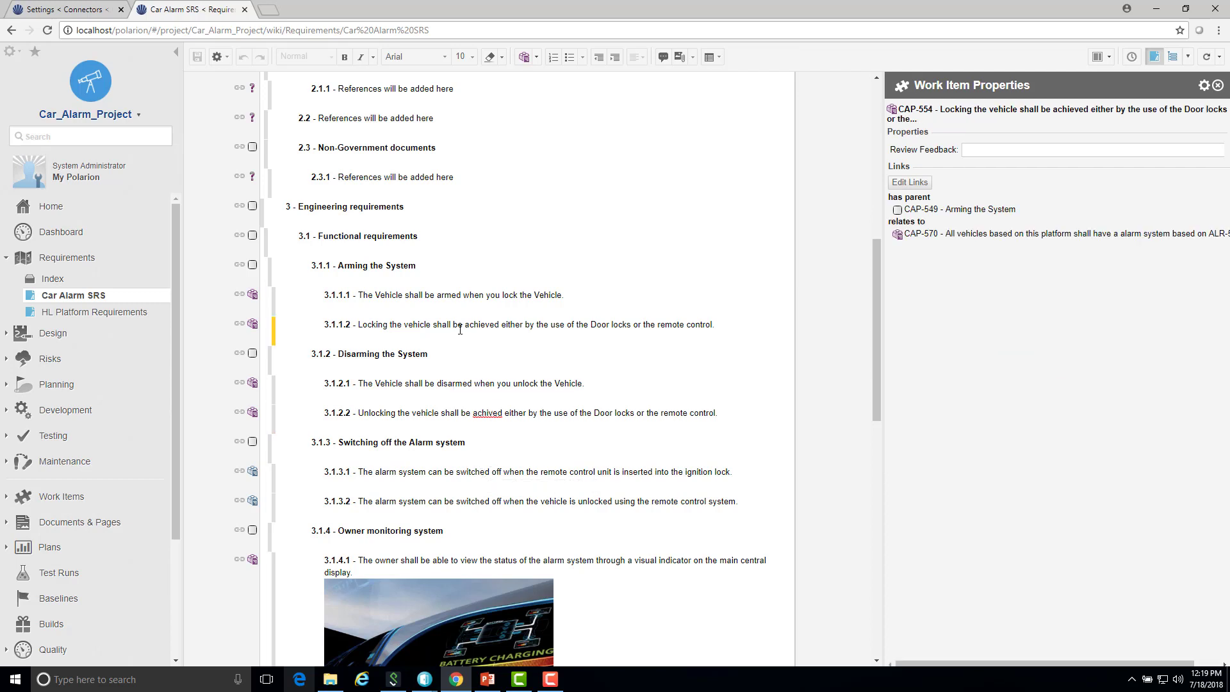
Examine the links of requirements 3.1.1.1 and 3.1.1.2 in the Car Alarm SRS document
{"action": "scroll", "coordinate": [532, 341], "scroll_direction": "up", "scroll_amount": 2}
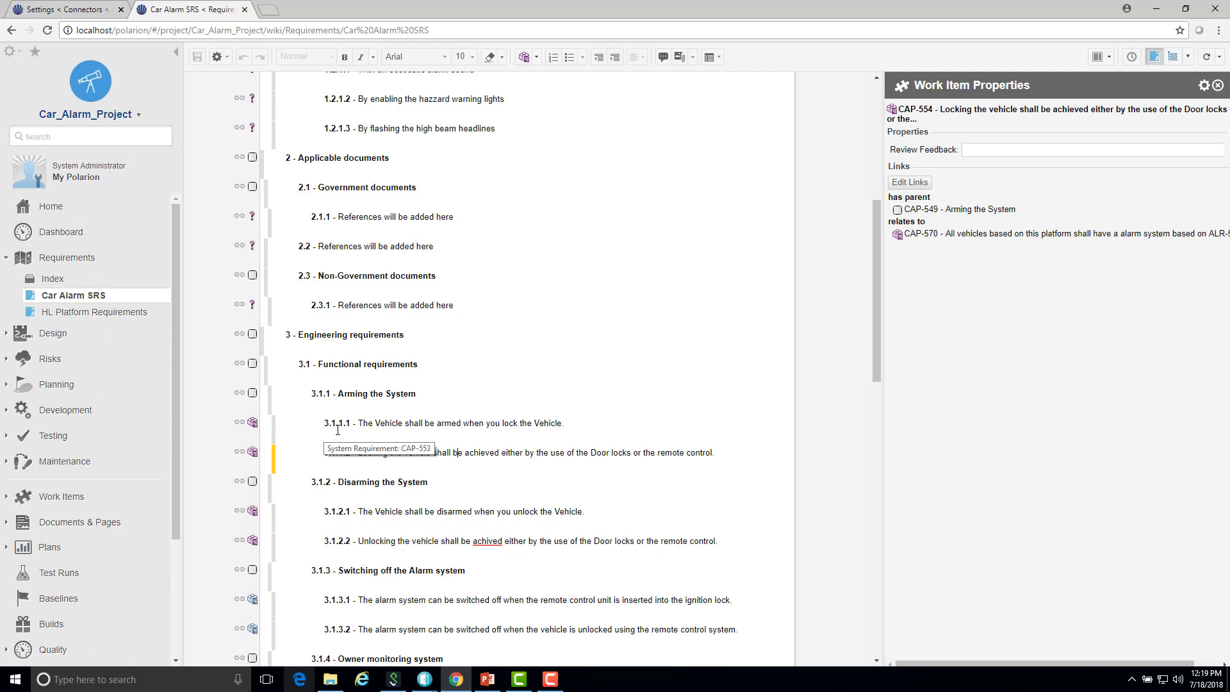
{"action": "left_click", "coordinate": [414, 423]}
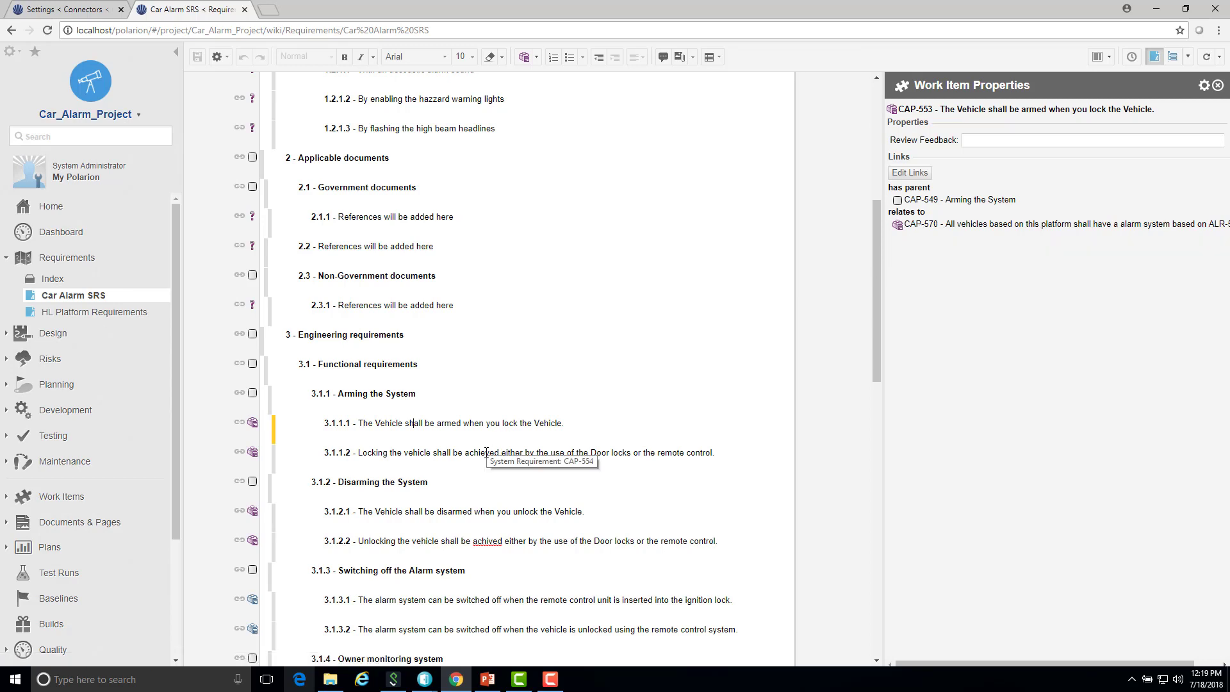
{"action": "left_click", "coordinate": [563, 453]}
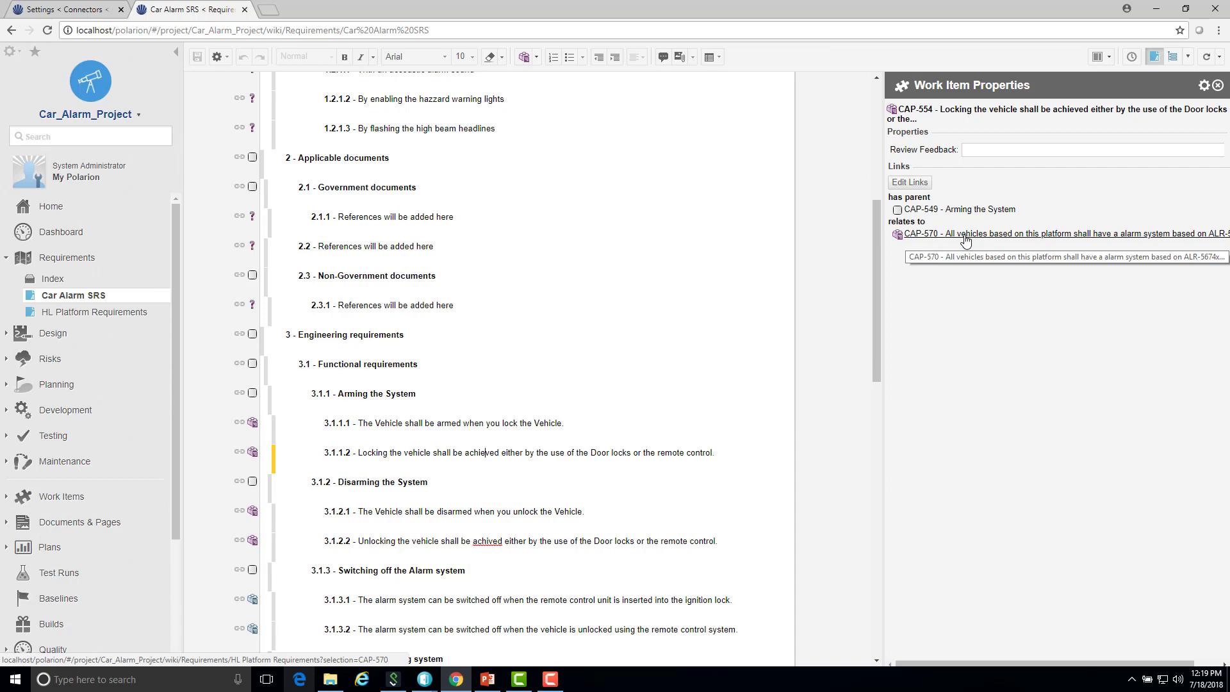
Enter "Not sure if we can meet this requirement" as the review feedback of requirement 3.1.1.1 and save the document
{"action": "left_click", "coordinate": [517, 424]}
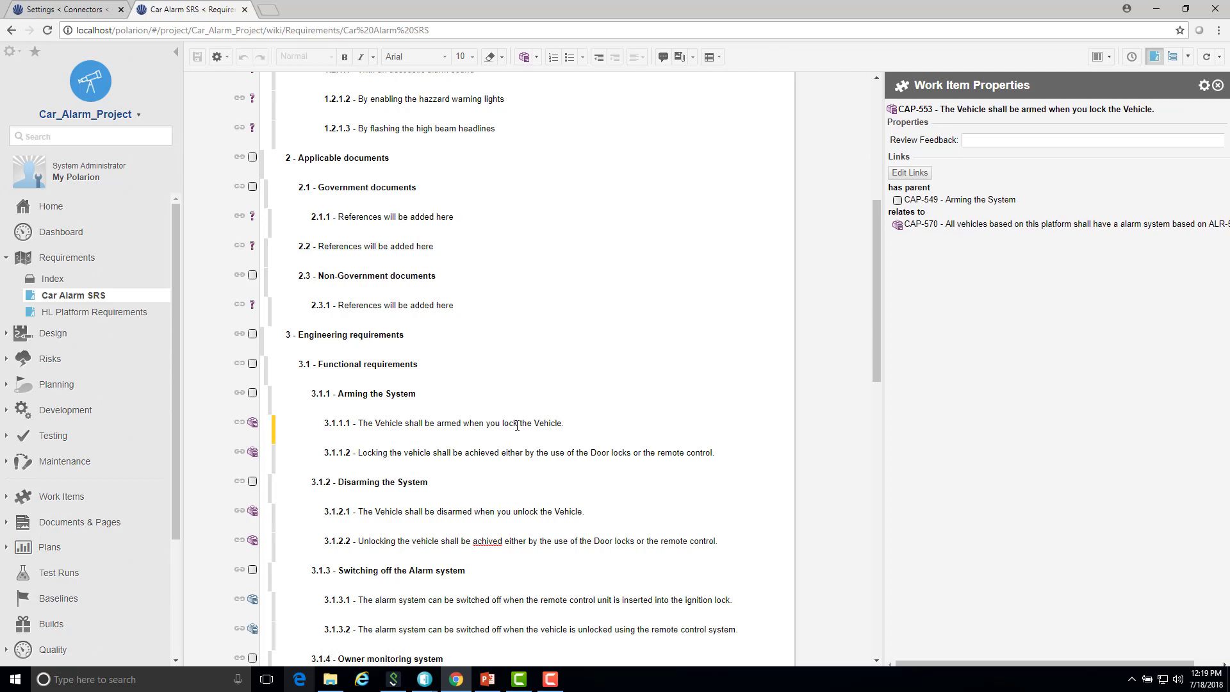
{"action": "left_click", "coordinate": [986, 140]}
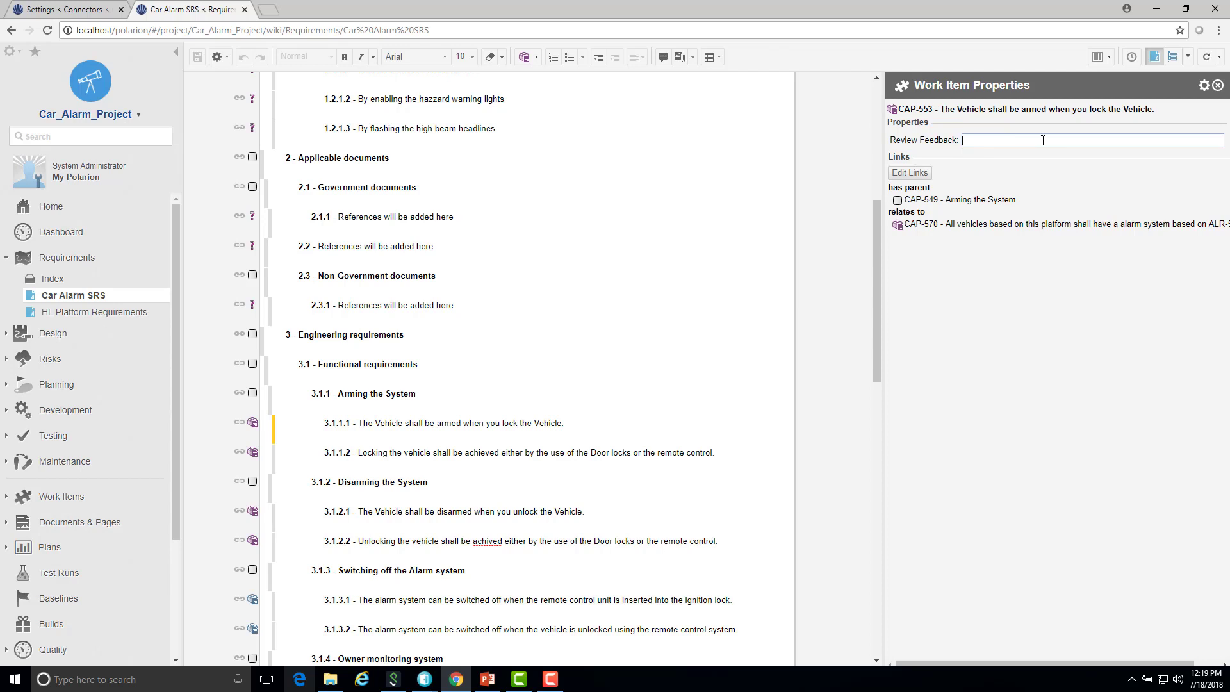
{"action": "type", "text": "Not sure if we can meet this requirement"}
{"action": "left_click", "coordinate": [197, 58]}
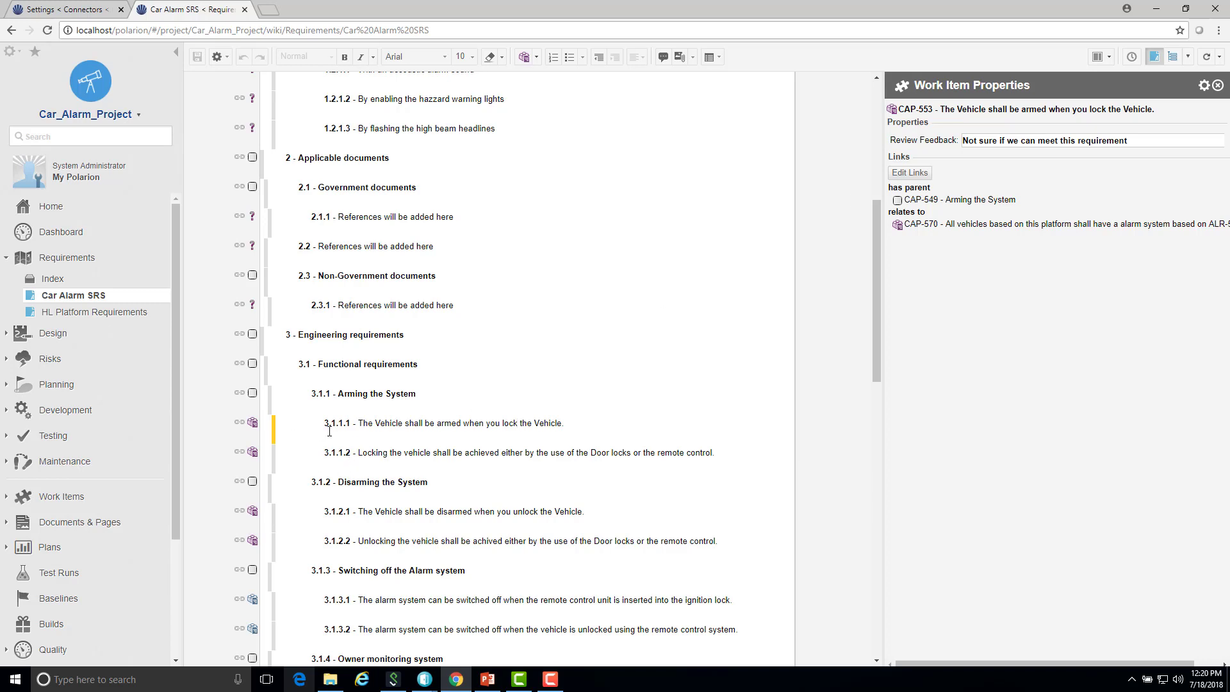
Look at the SRS Requirement Doc pair in the connector settings and return to the Car Alarm SRS document's functional requirements
{"action": "left_click", "coordinate": [38, 12]}
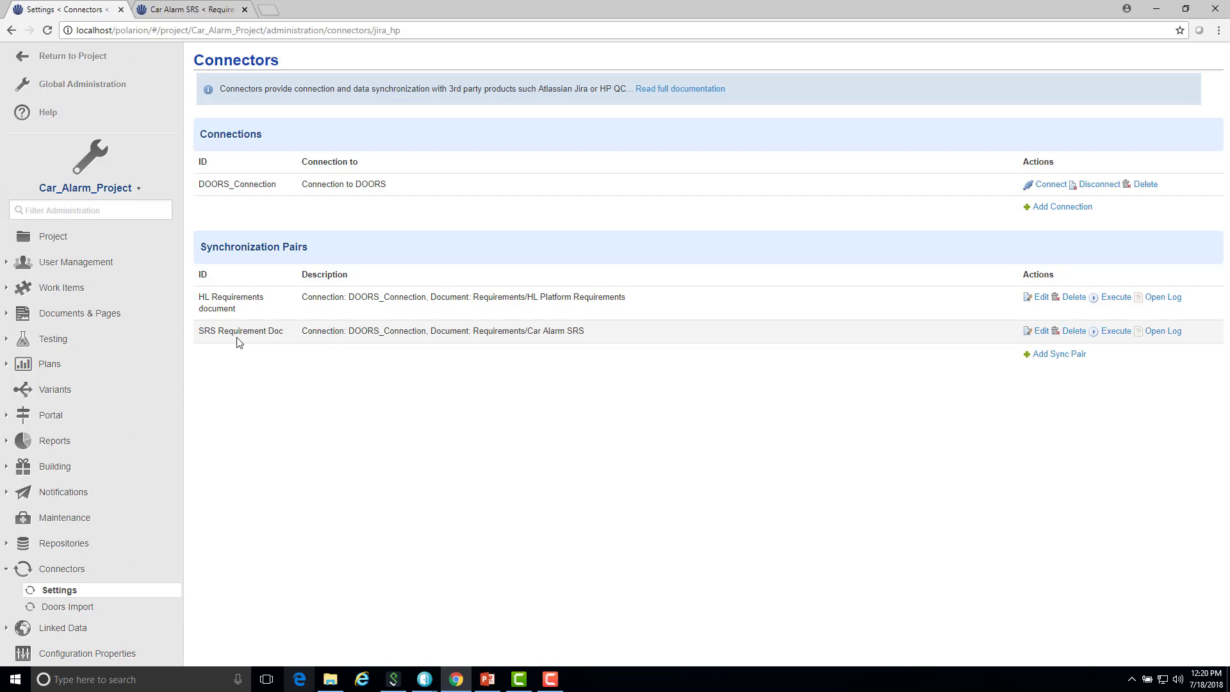
{"action": "left_click", "coordinate": [176, 11]}
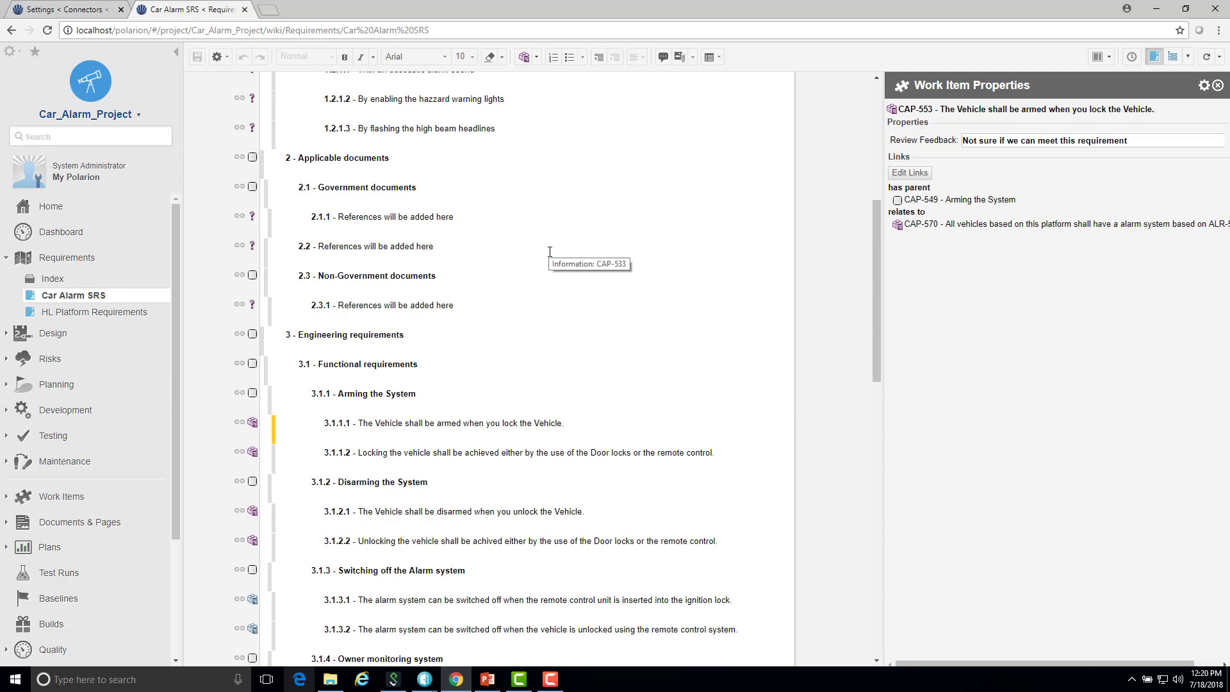
{"action": "scroll", "coordinate": [550, 252], "scroll_direction": "down", "scroll_amount": 1}
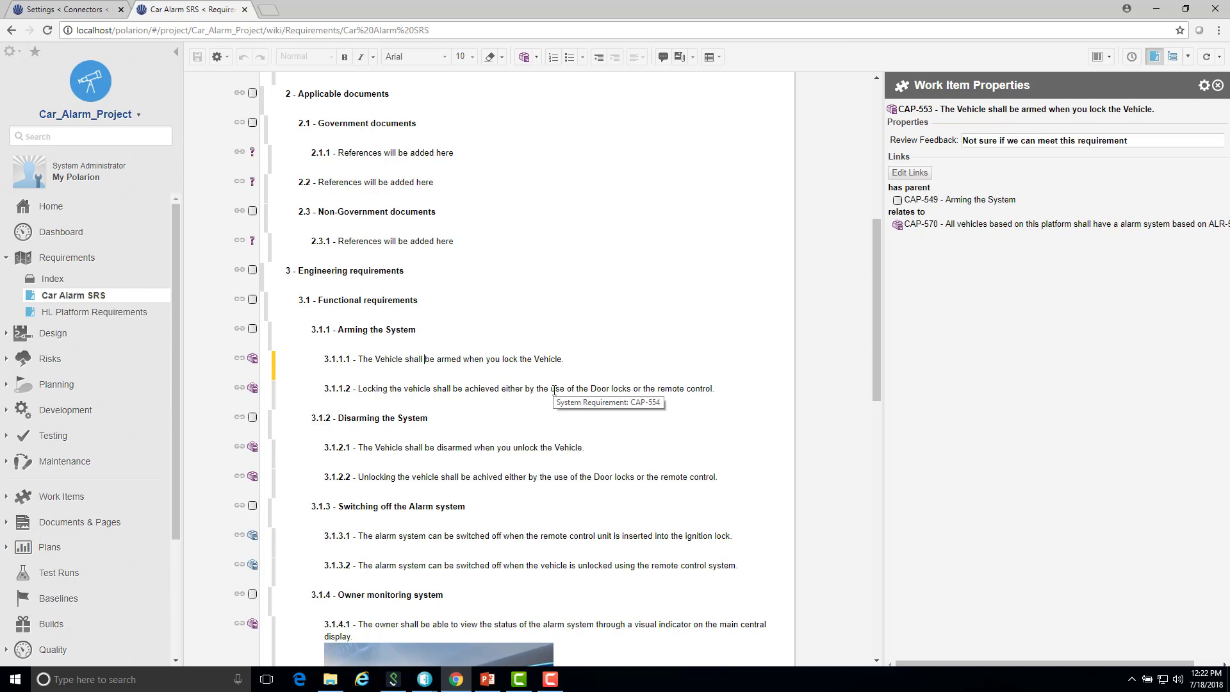
Switch to DOORS, open the Car Alarm System SRS module, enlarge its window and apply the All Attributes view
{"action": "mouse_move", "coordinate": [423, 686]}
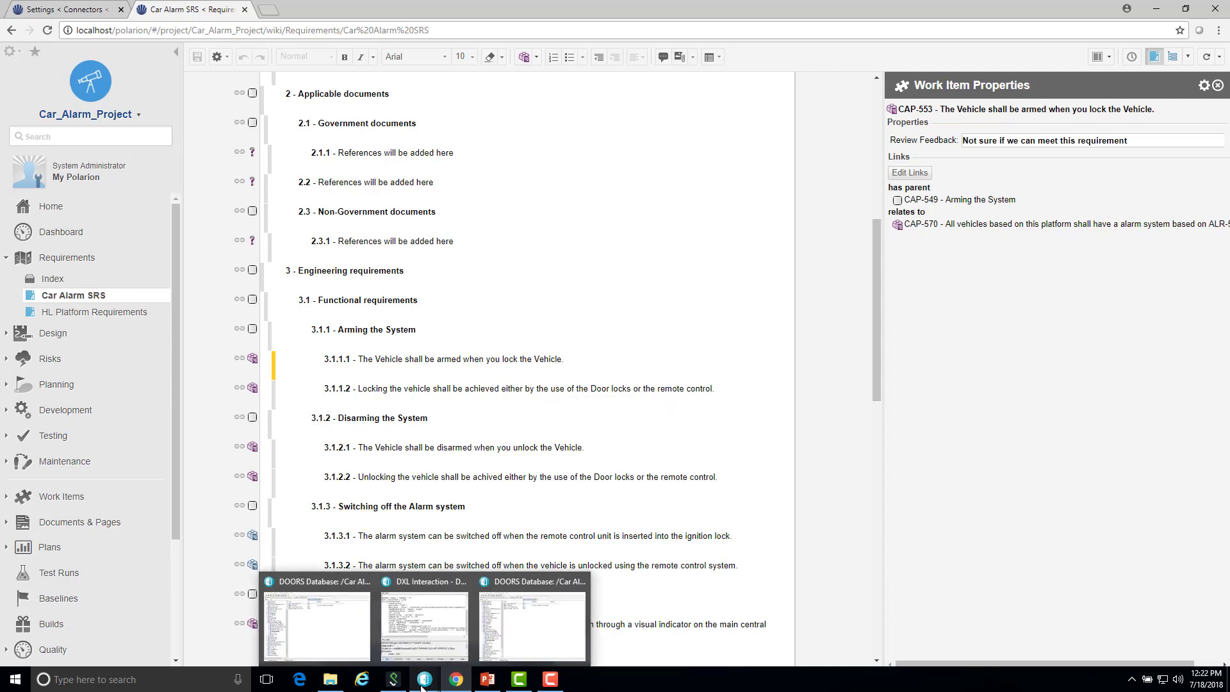
{"action": "left_click", "coordinate": [532, 624]}
{"action": "left_click", "coordinate": [476, 185]}
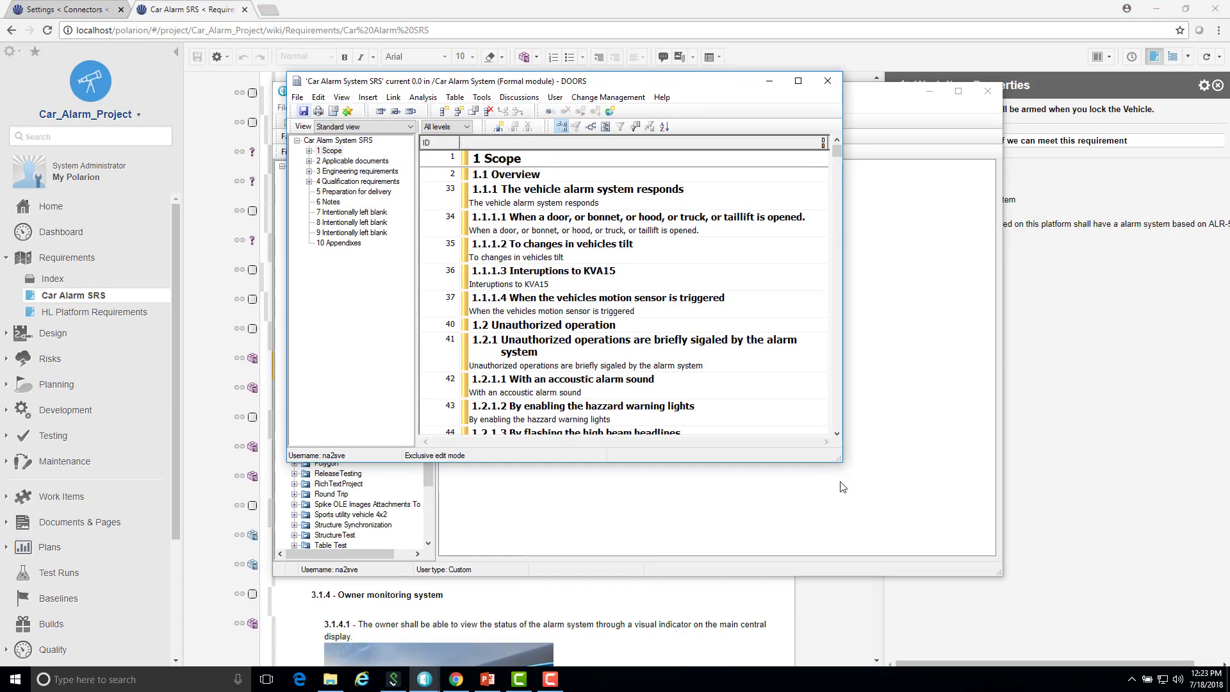
{"action": "left_click_drag", "start_coordinate": [839, 459], "coordinate": [1078, 597]}
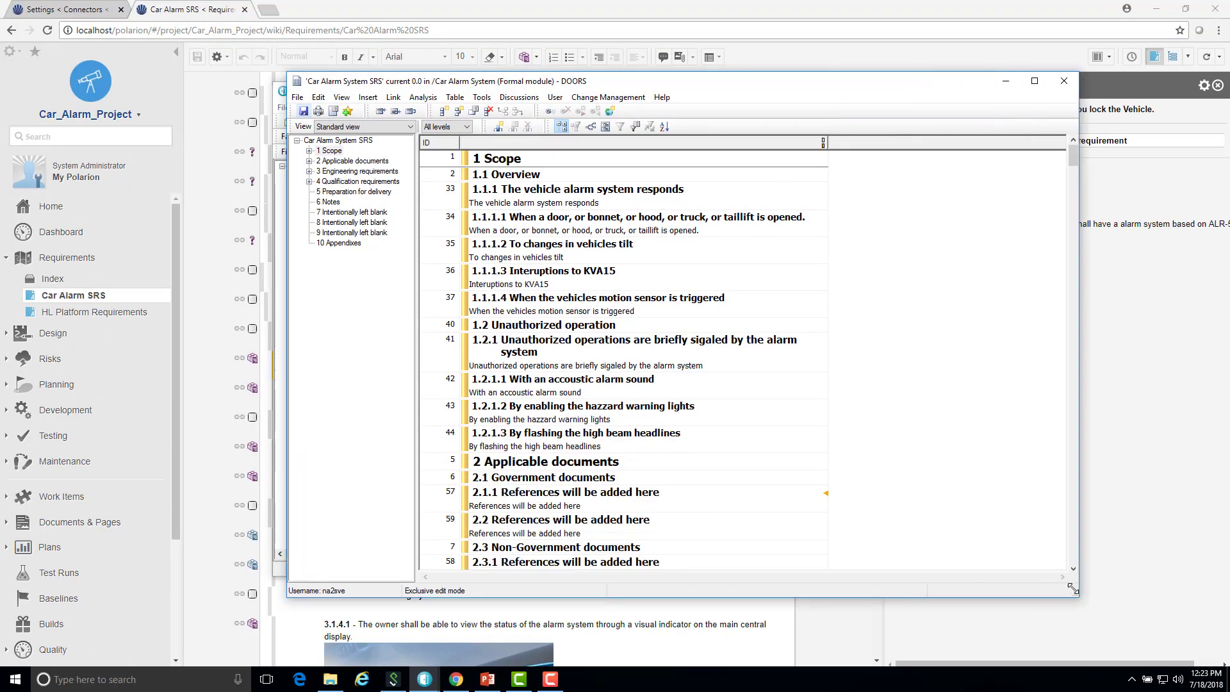
{"action": "left_click", "coordinate": [334, 147]}
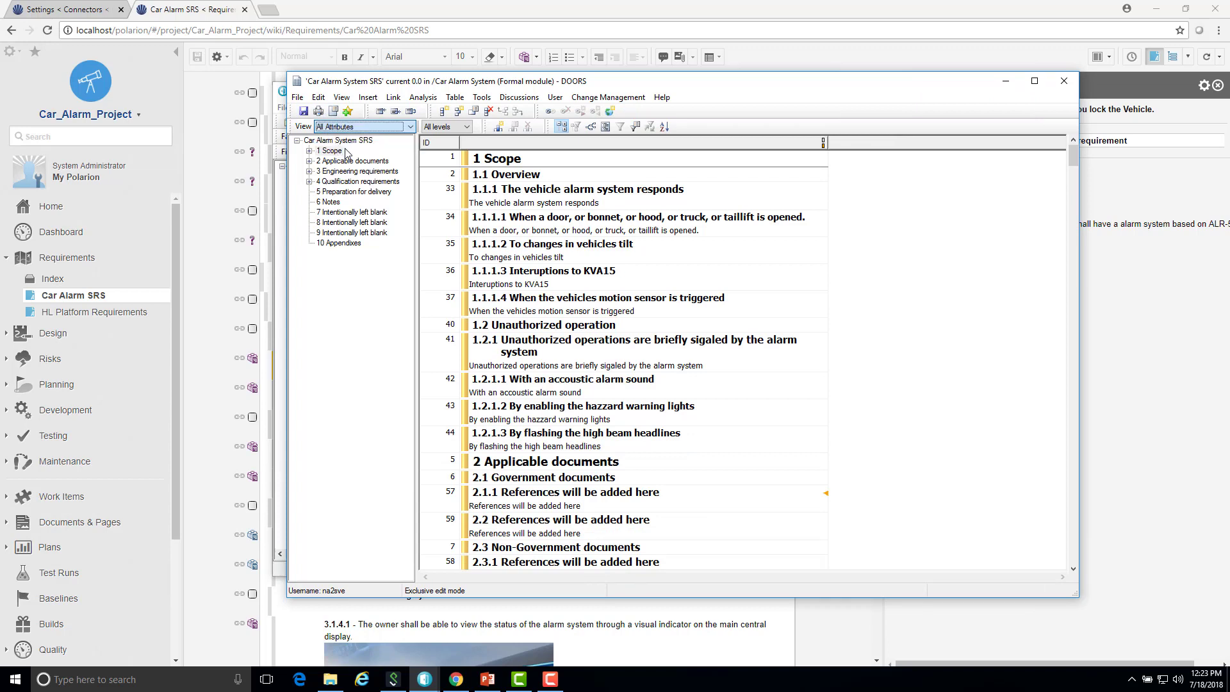
Check the Review Feedback attribute of requirement 3.1.1.1 in the DOORS module
{"action": "scroll", "coordinate": [955, 268], "scroll_direction": "down", "scroll_amount": 3}
{"action": "scroll", "coordinate": [955, 268], "scroll_direction": "down", "scroll_amount": 5}
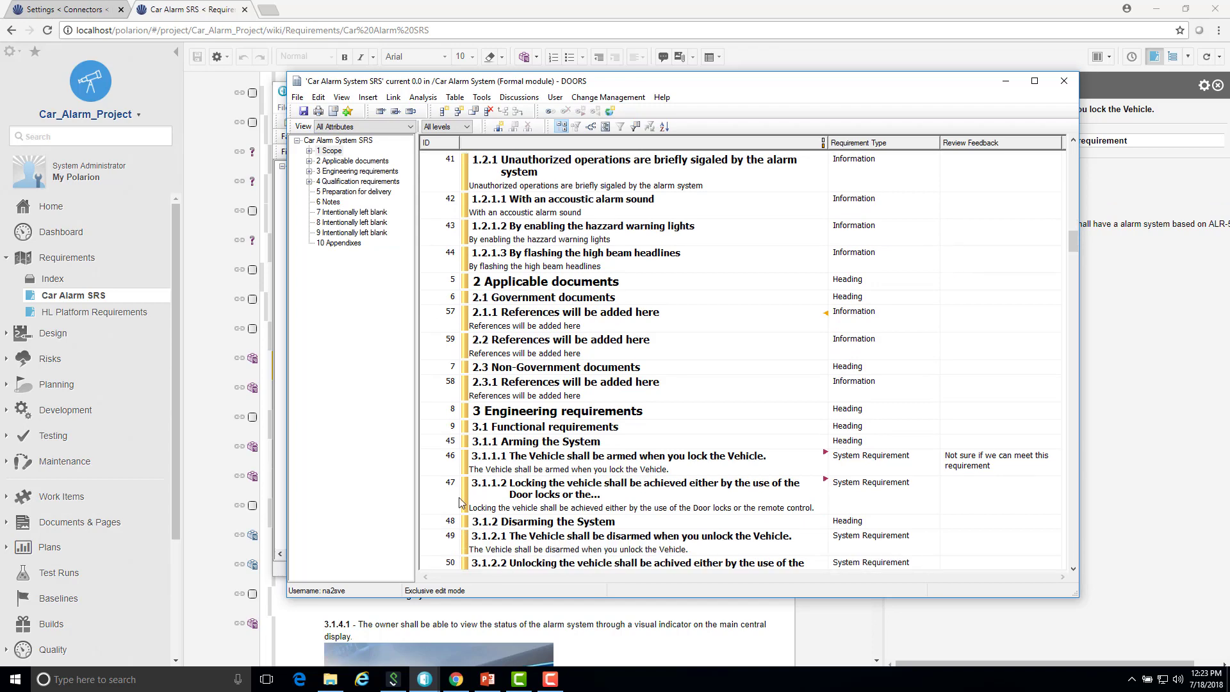
{"action": "left_click", "coordinate": [510, 469]}
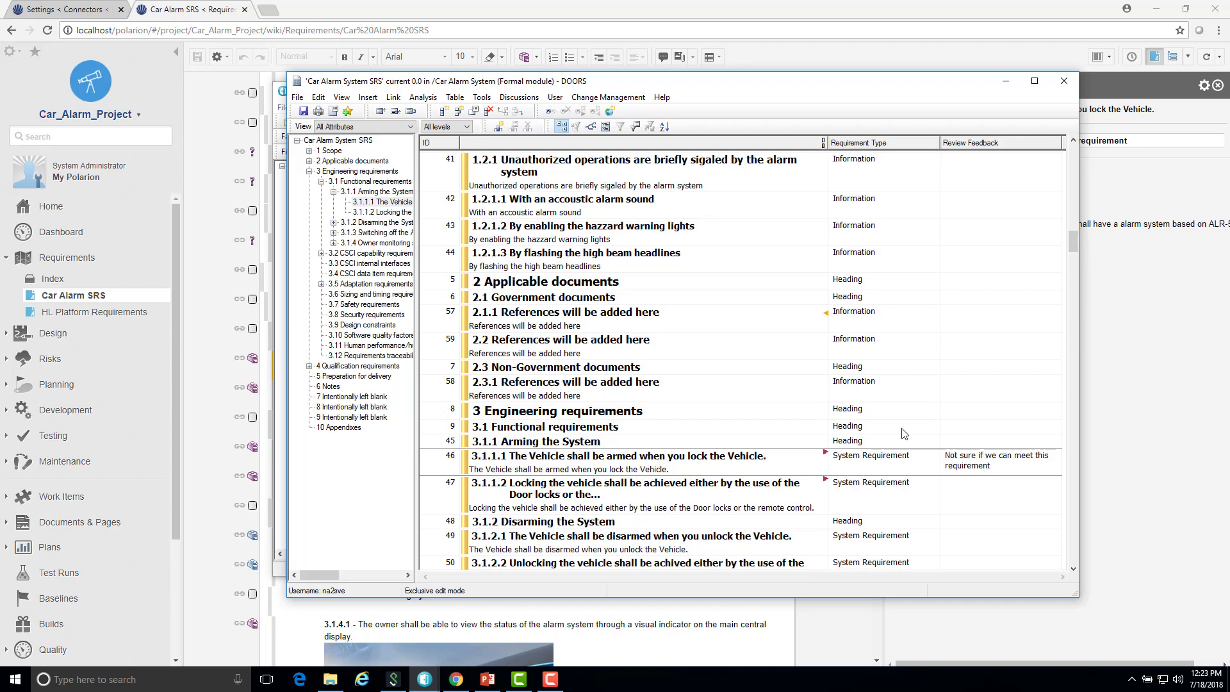
{"action": "left_click_drag", "start_coordinate": [652, 85], "coordinate": [627, 82]}
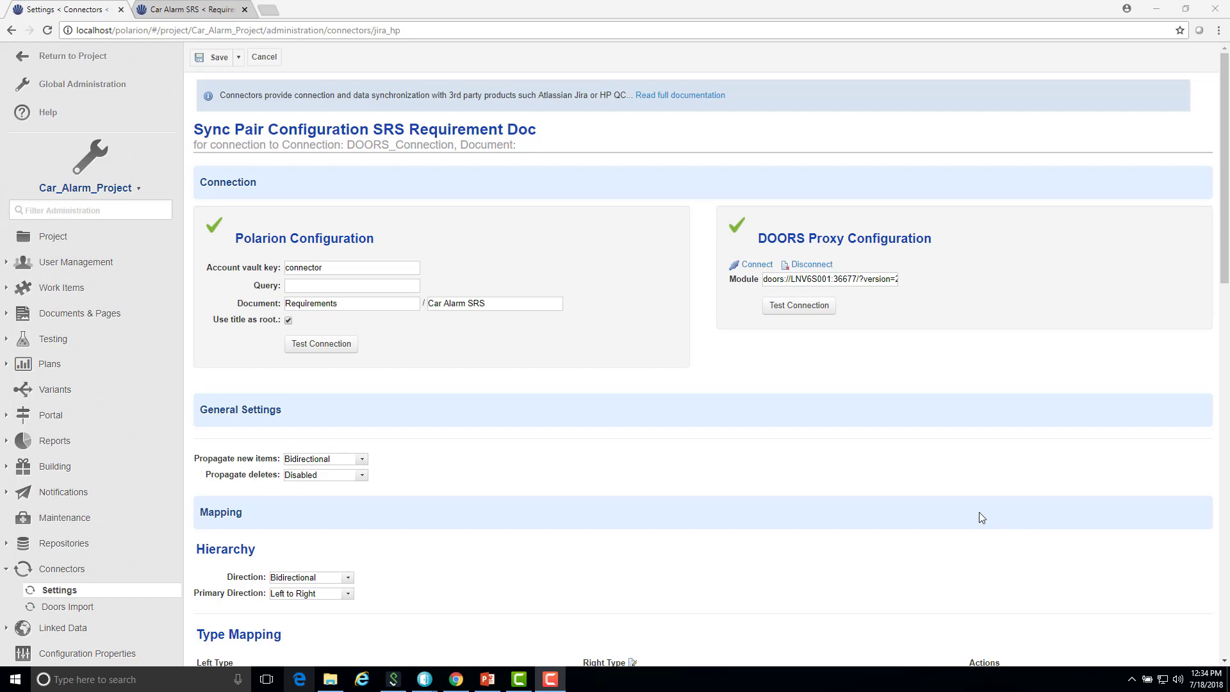
Try the Bidirectional direction for the Description to Object Text field mapping and set it back to Right To Left
{"action": "scroll", "coordinate": [880, 464], "scroll_direction": "down", "scroll_amount": 4}
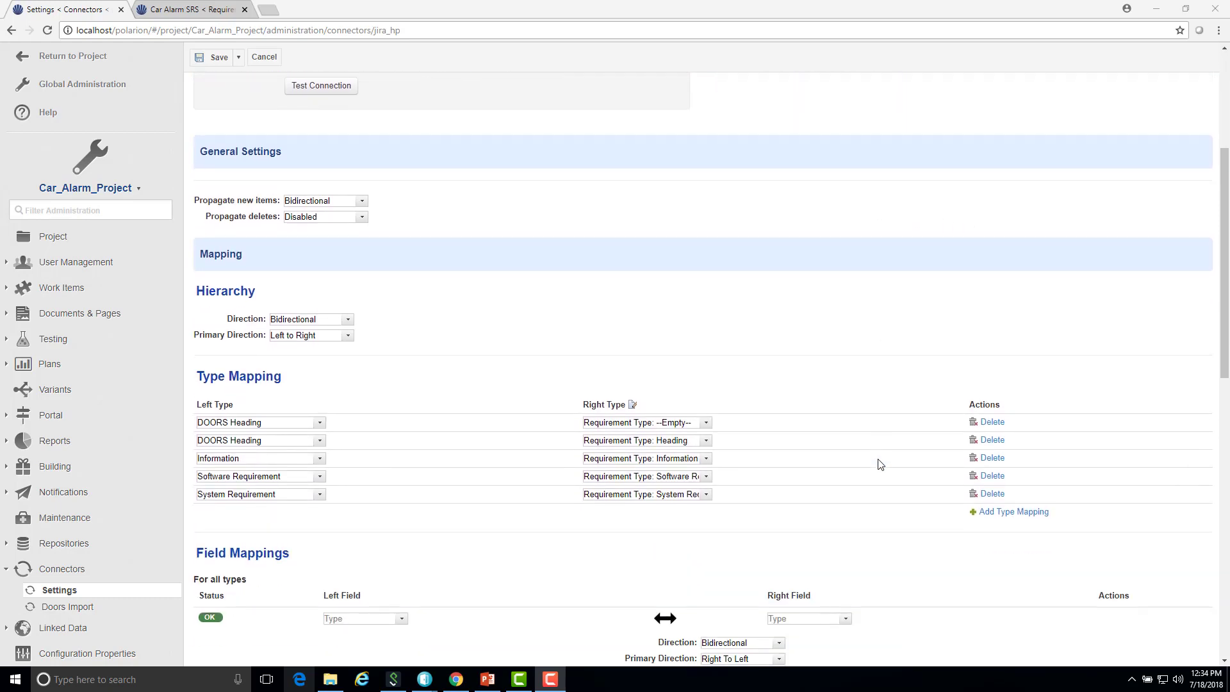
{"action": "scroll", "coordinate": [880, 464], "scroll_direction": "down", "scroll_amount": 6}
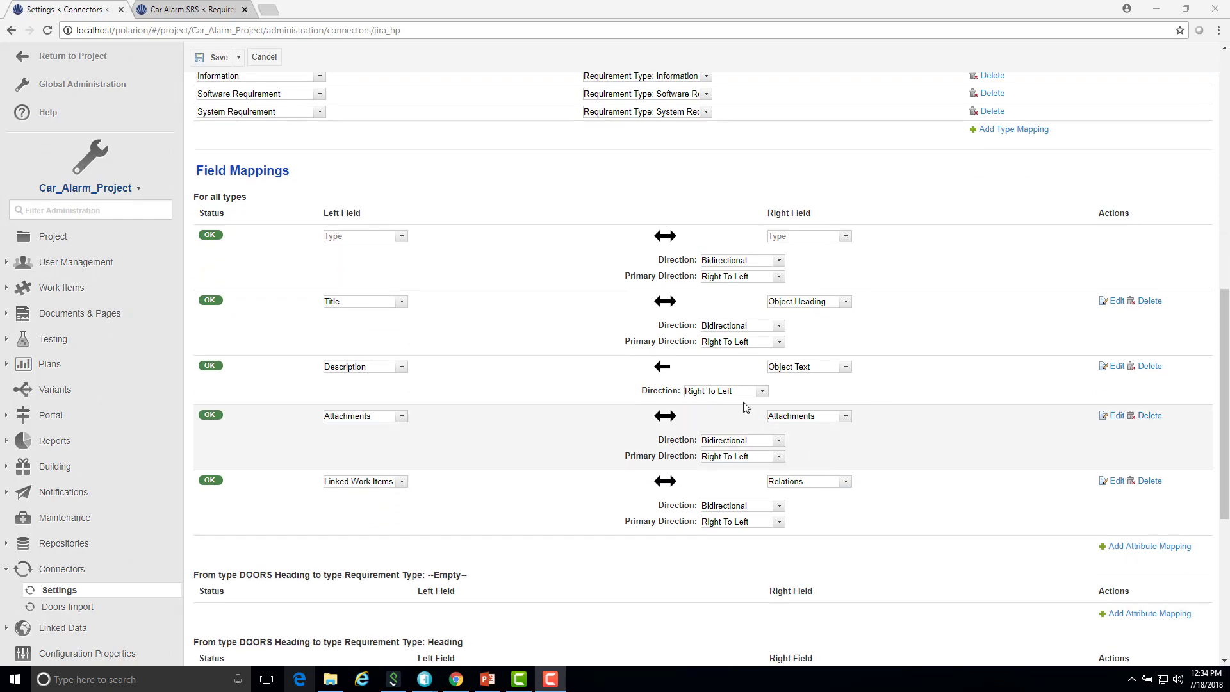
{"action": "left_click", "coordinate": [740, 392]}
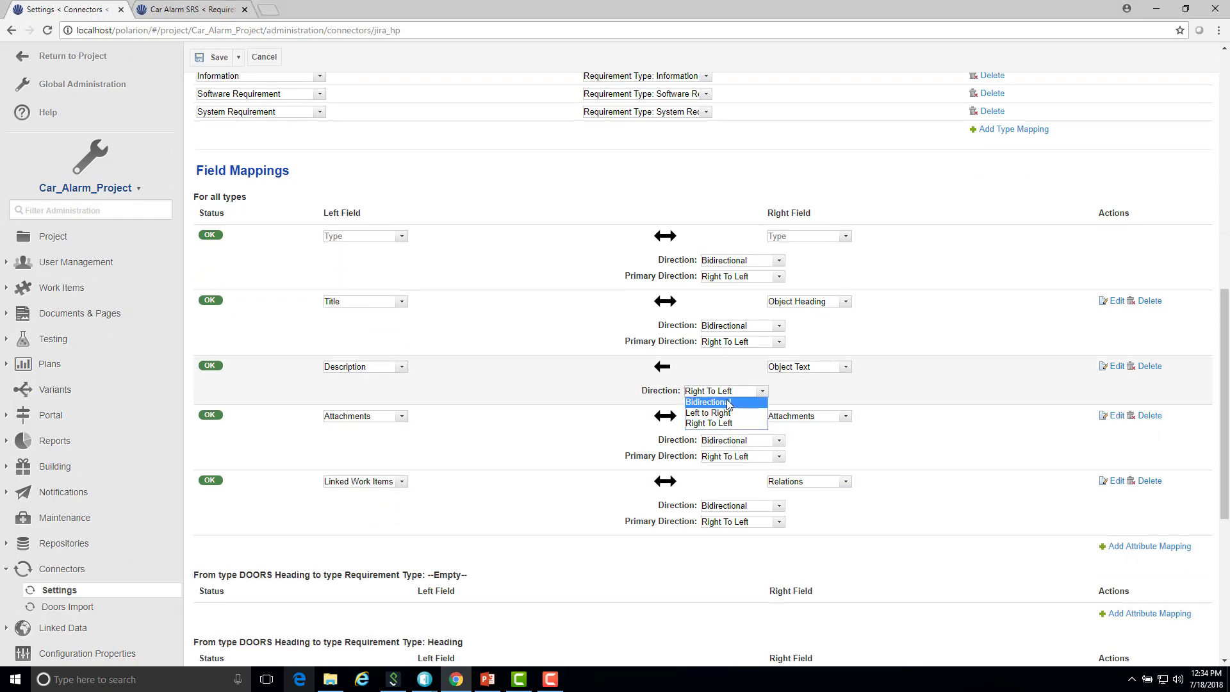
{"action": "left_click", "coordinate": [728, 402]}
{"action": "left_click", "coordinate": [751, 392]}
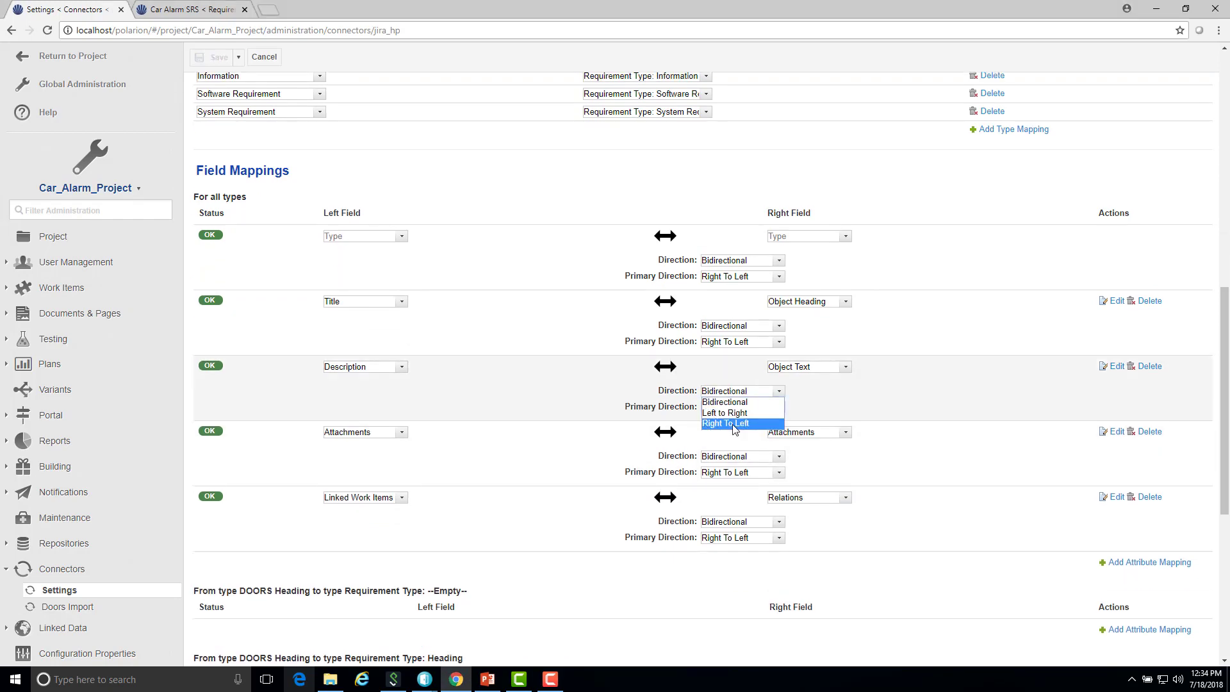
{"action": "left_click", "coordinate": [734, 423]}
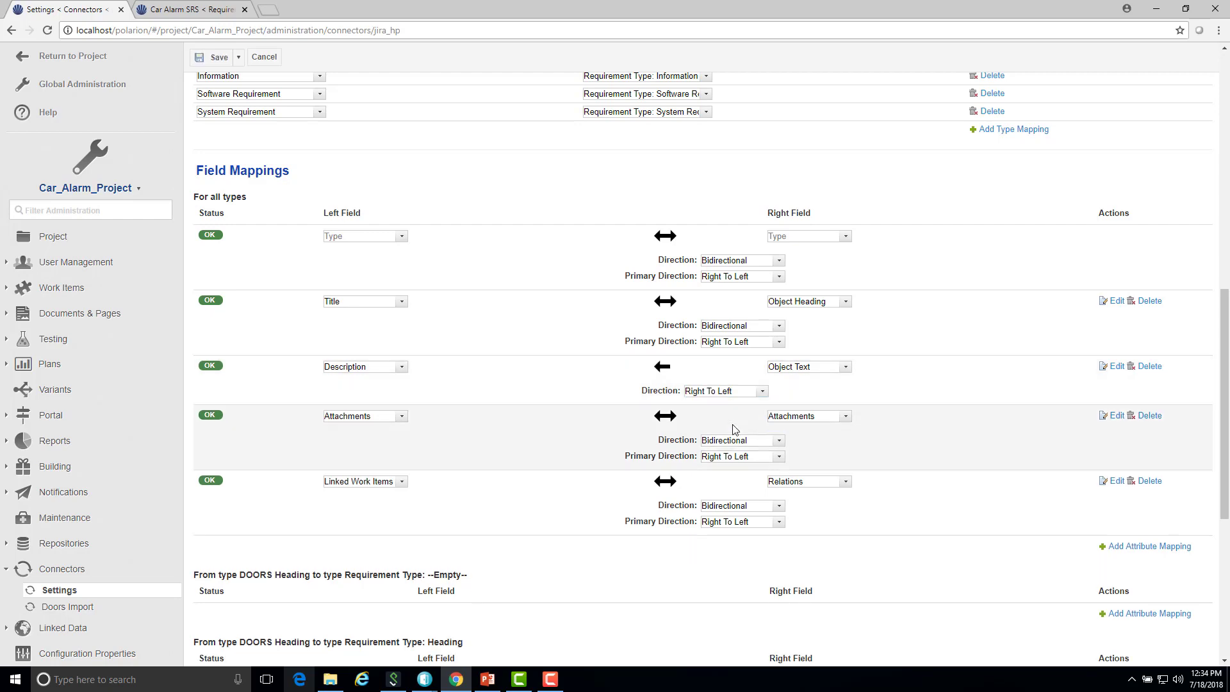